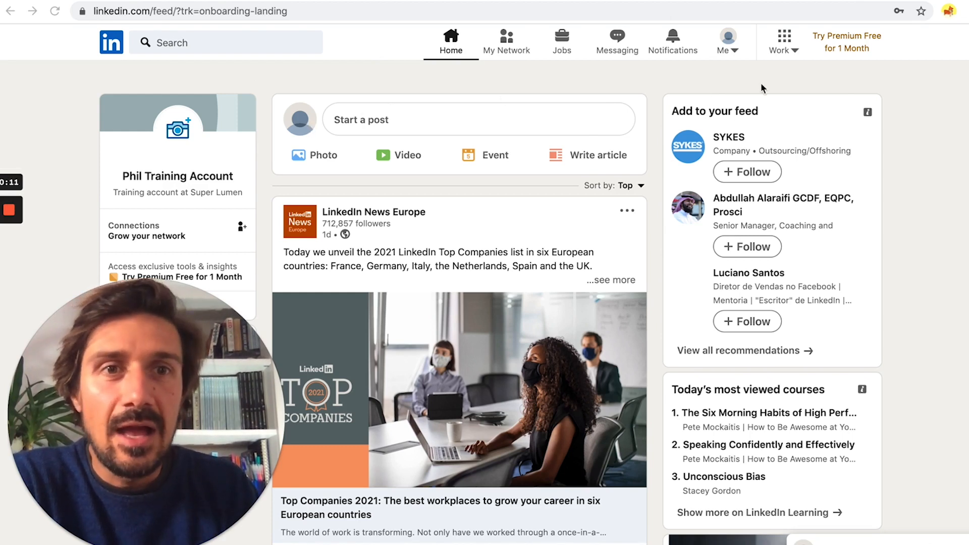
Step: Open Campaign Manager's new-advertiser setup through Work > Advertise
click(784, 50)
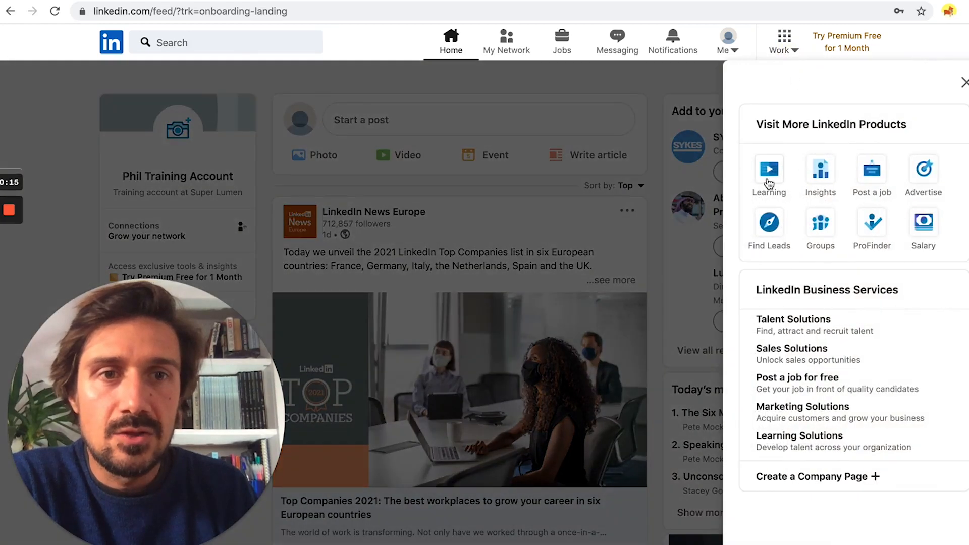
click(922, 177)
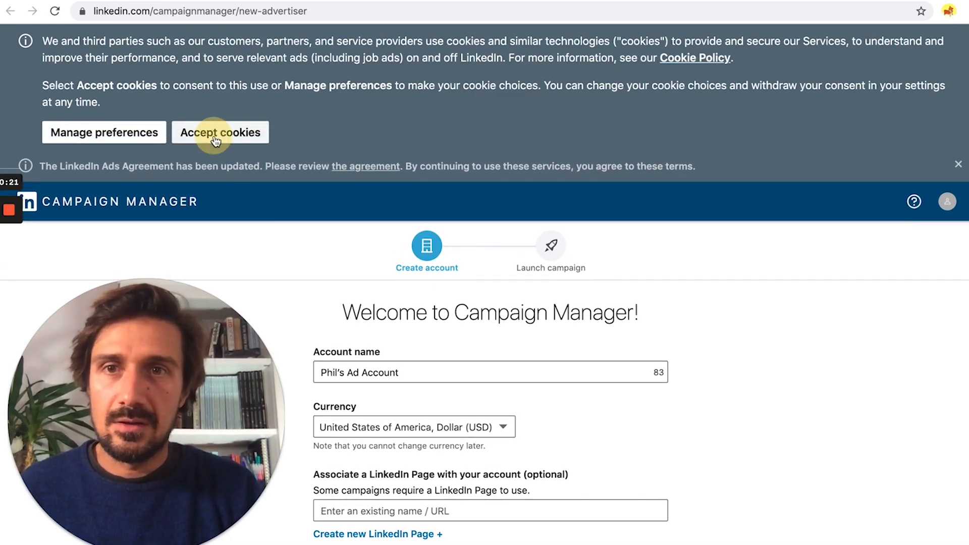
Step: Accept the cookie notice and rename the ad account to TEST Ad Account
click(215, 134)
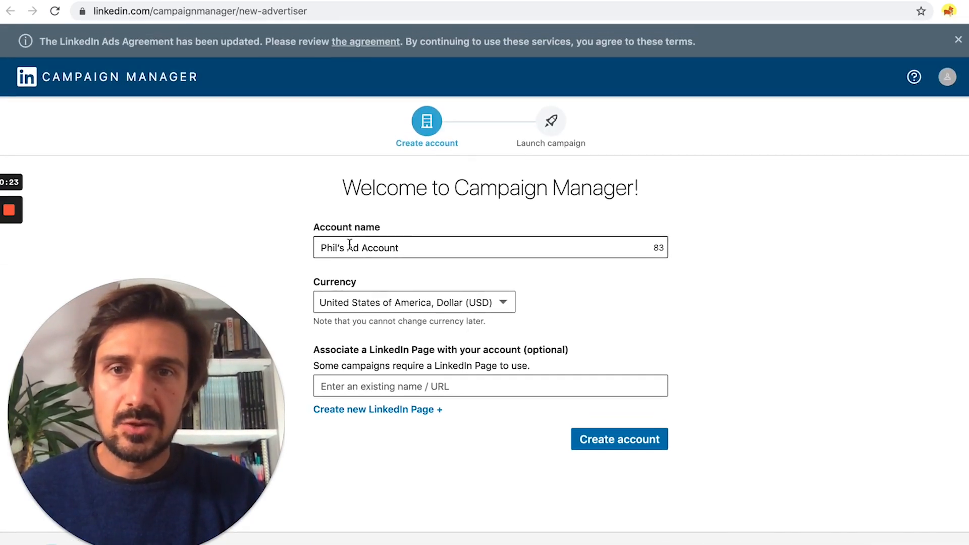
drag(425, 253, 280, 250)
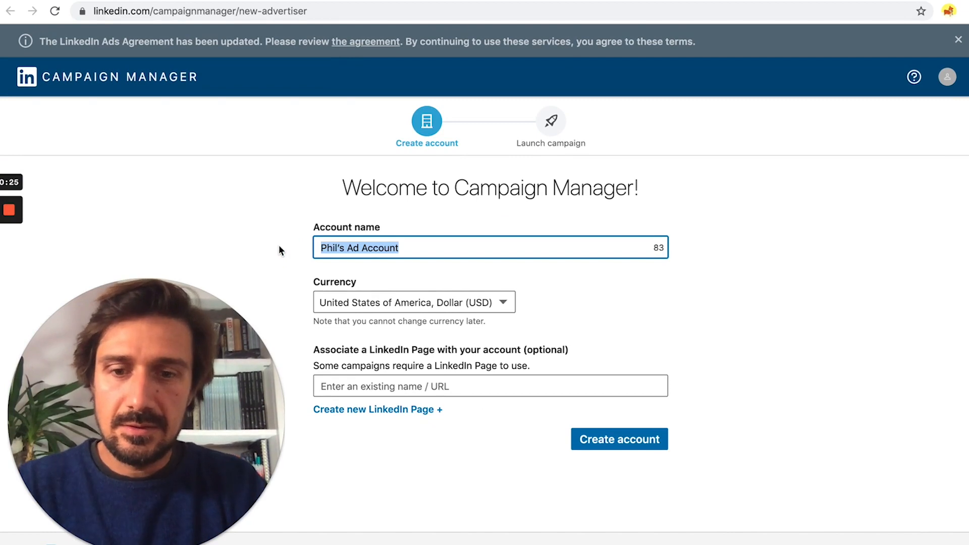
text(TEST)
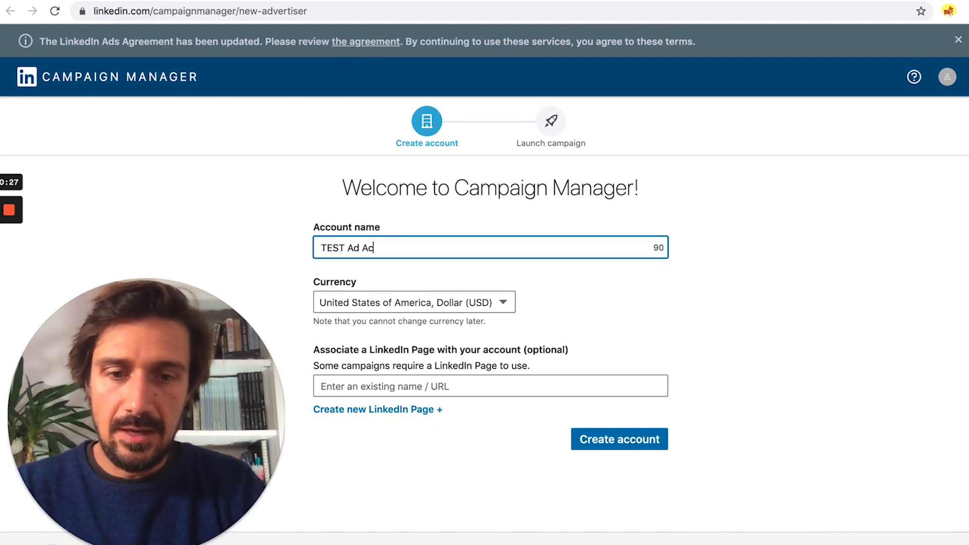
Step: Set the currency to United Kingdom Pound (GBP), leave the LinkedIn Page empty, and create the account
click(503, 303)
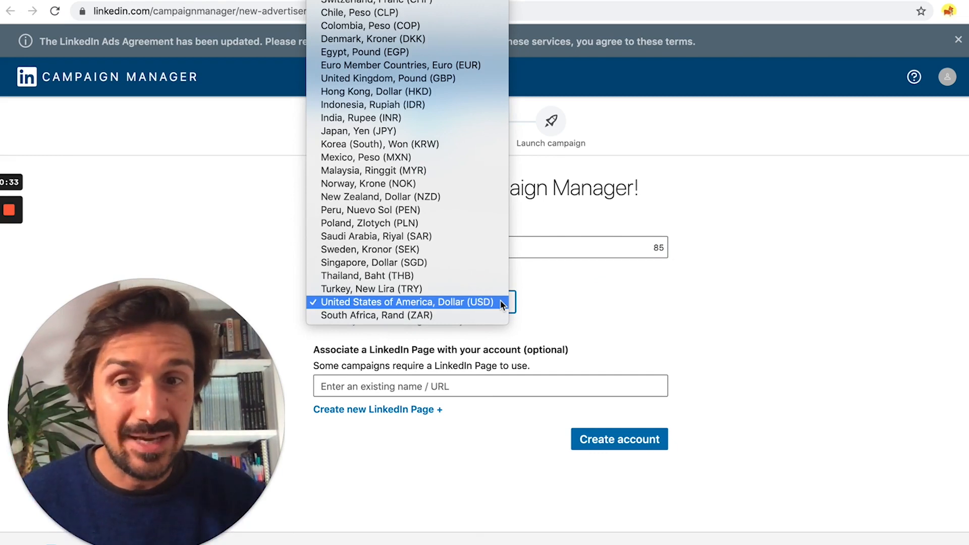
scroll(450, 208, up, 3)
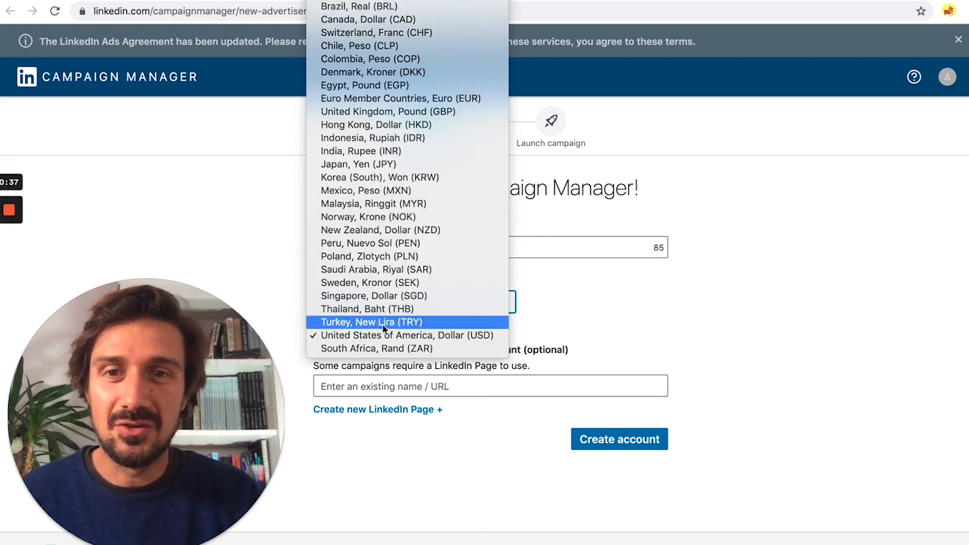
click(374, 112)
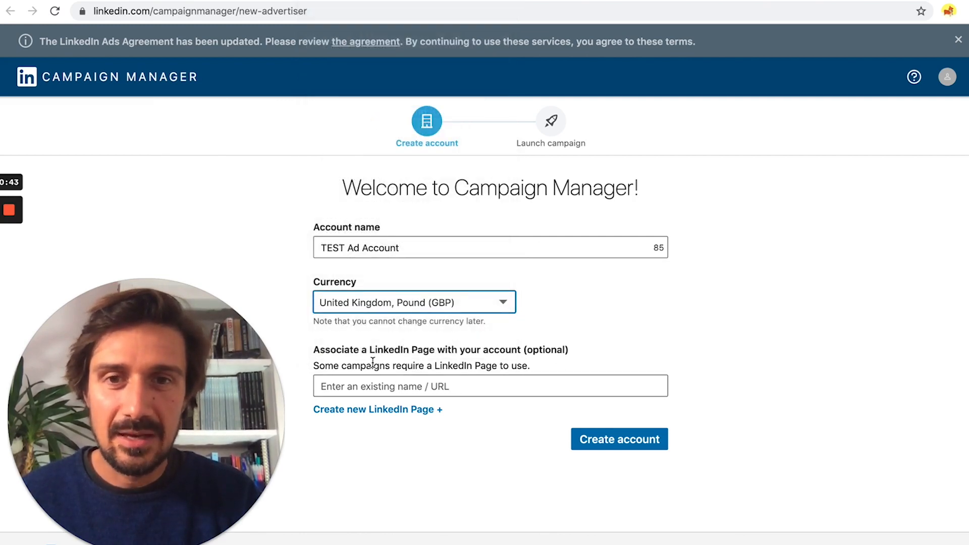
click(400, 389)
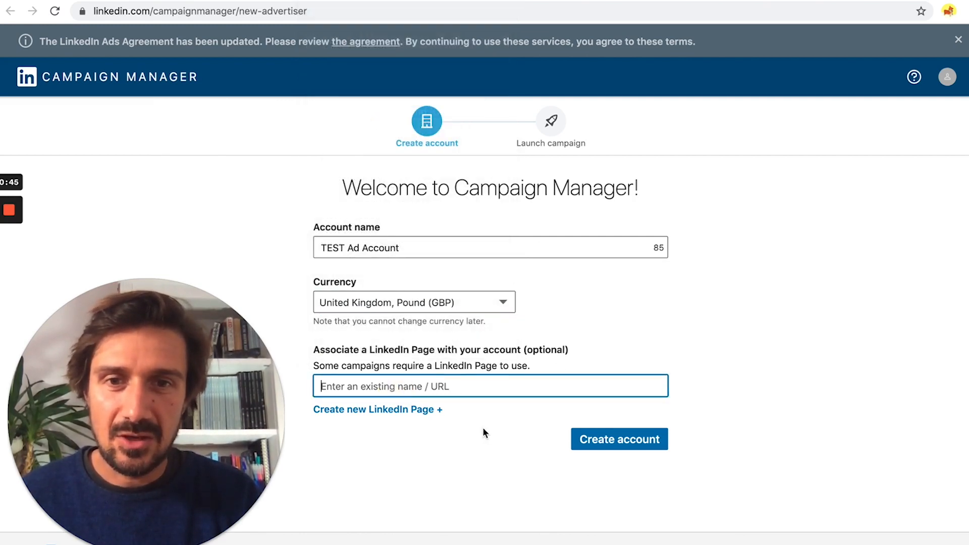
click(484, 453)
click(619, 440)
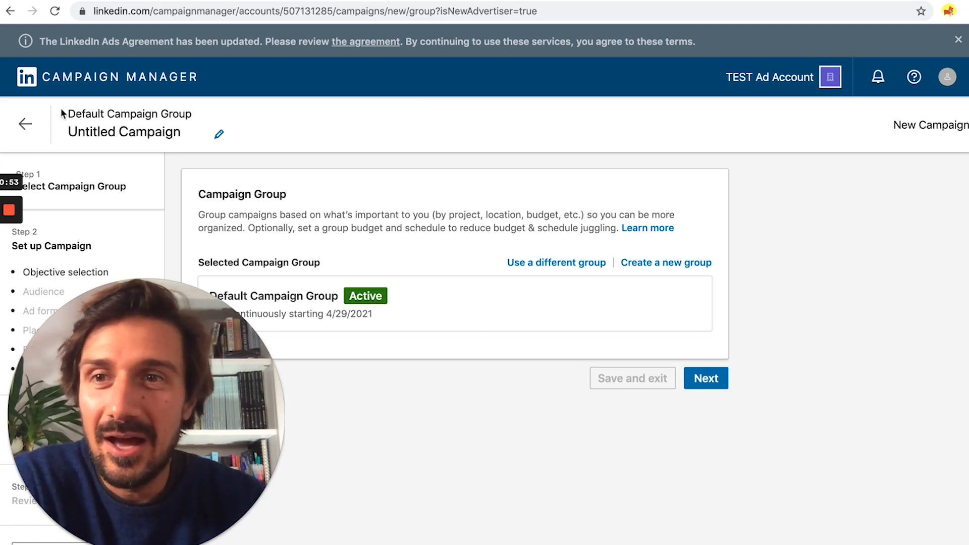
Step: Go back to the campaigns list, dismiss the tip popups, and switch to the Accounts tab
click(21, 128)
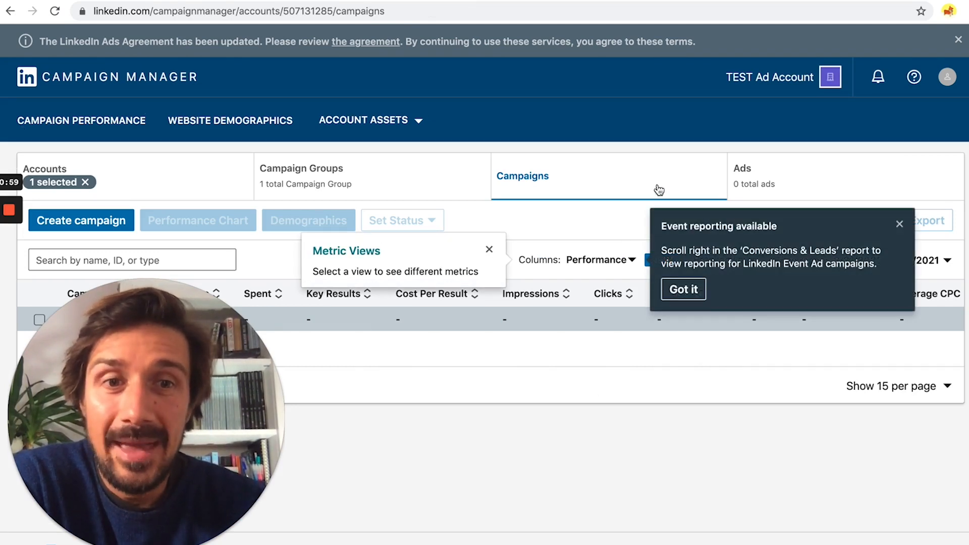
click(900, 225)
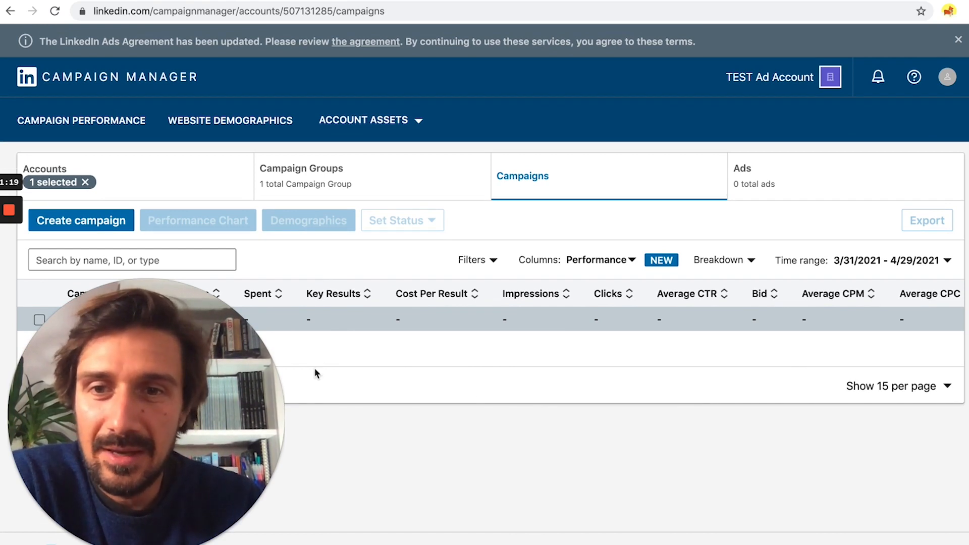
drag(157, 364, 370, 386)
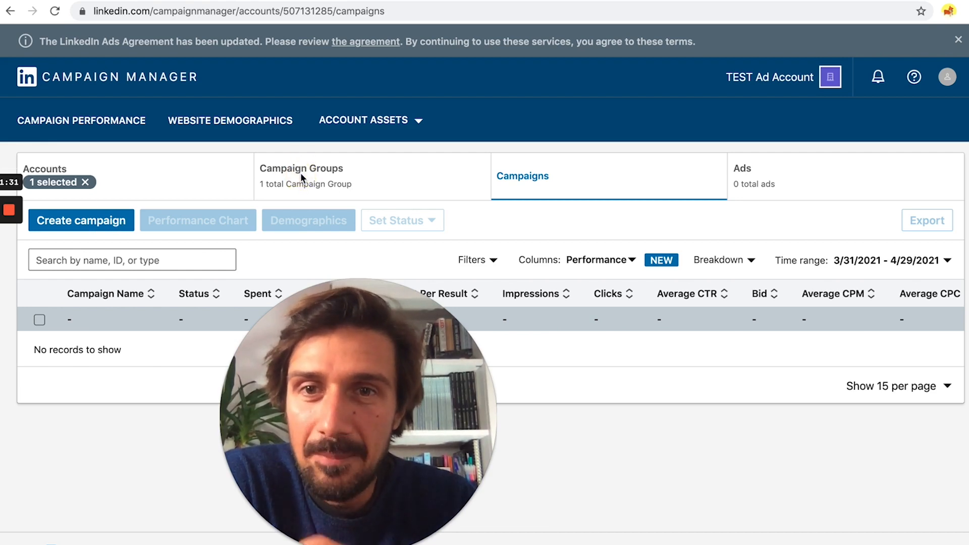
click(194, 180)
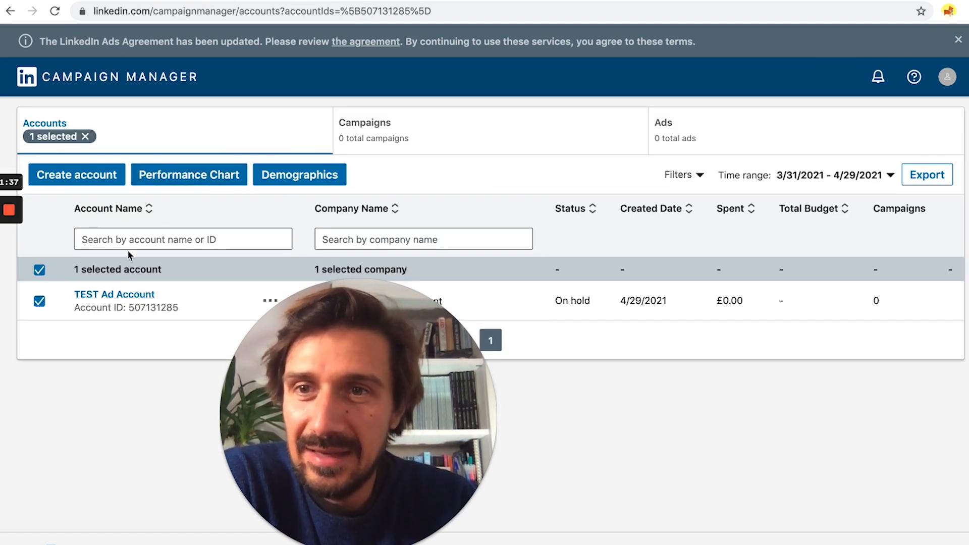
Step: Open TEST Ad Account from the accounts table
click(136, 302)
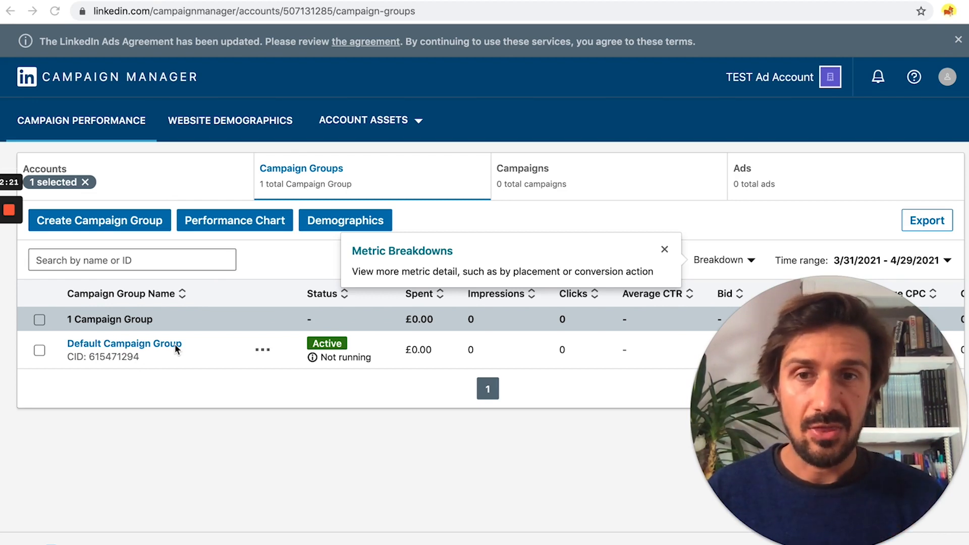
Step: Create and save a campaign group named SUper Lumen, then open its campaigns list
click(96, 223)
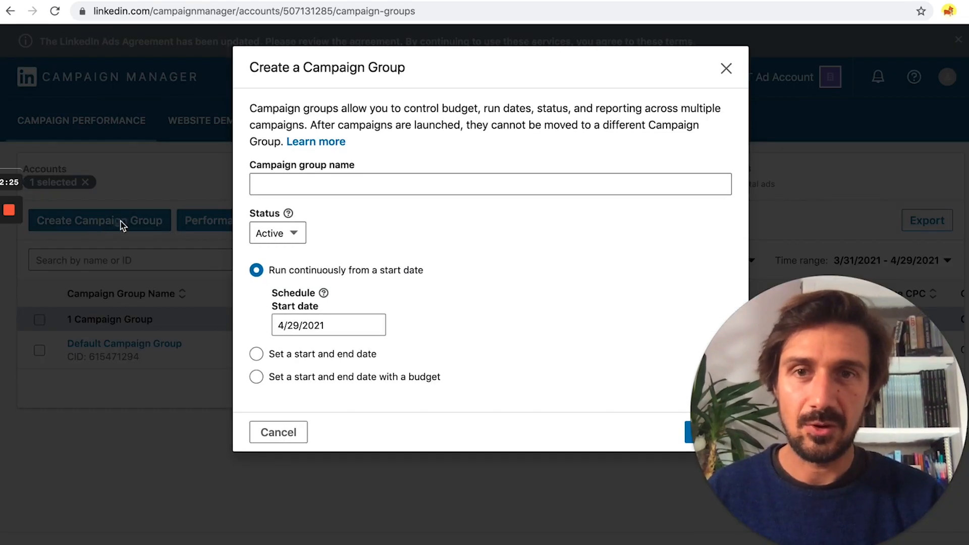
click(268, 184)
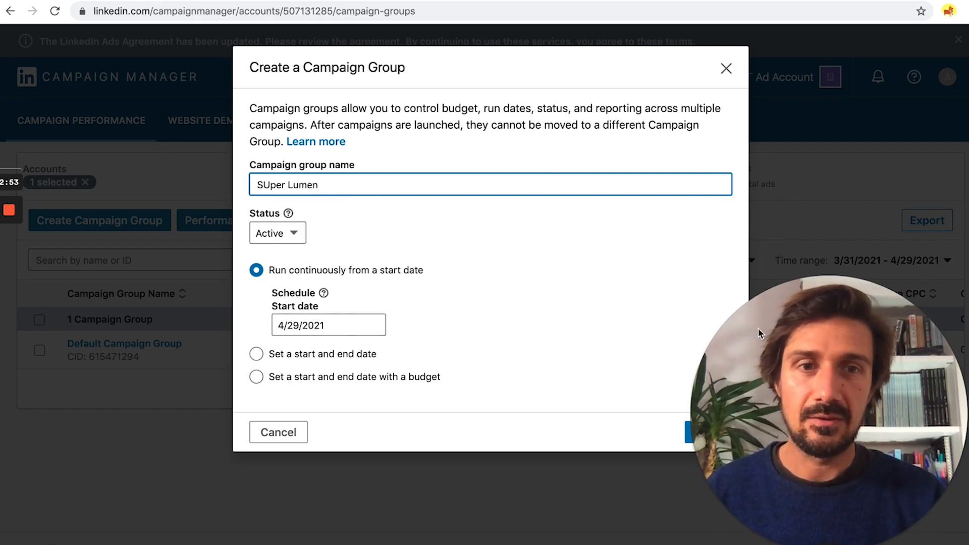
click(808, 331)
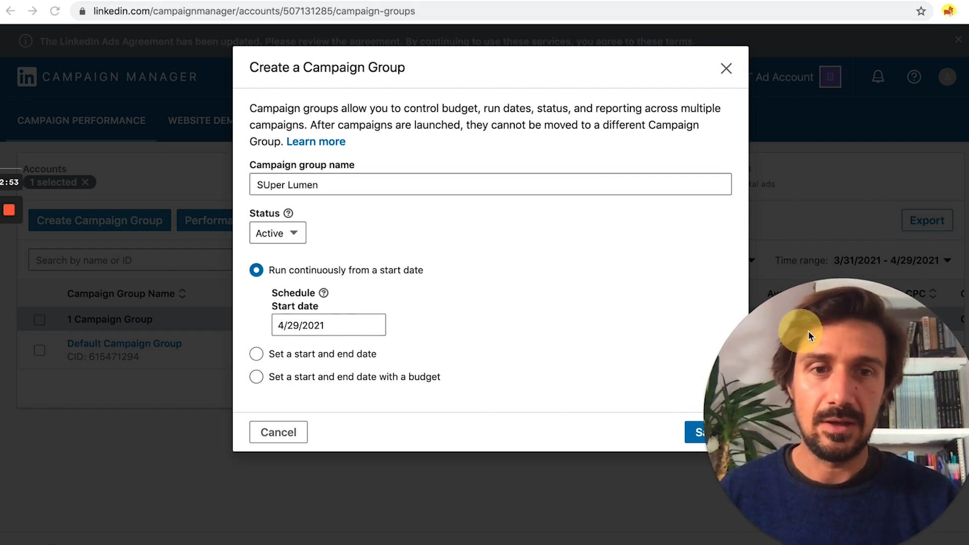
click(698, 437)
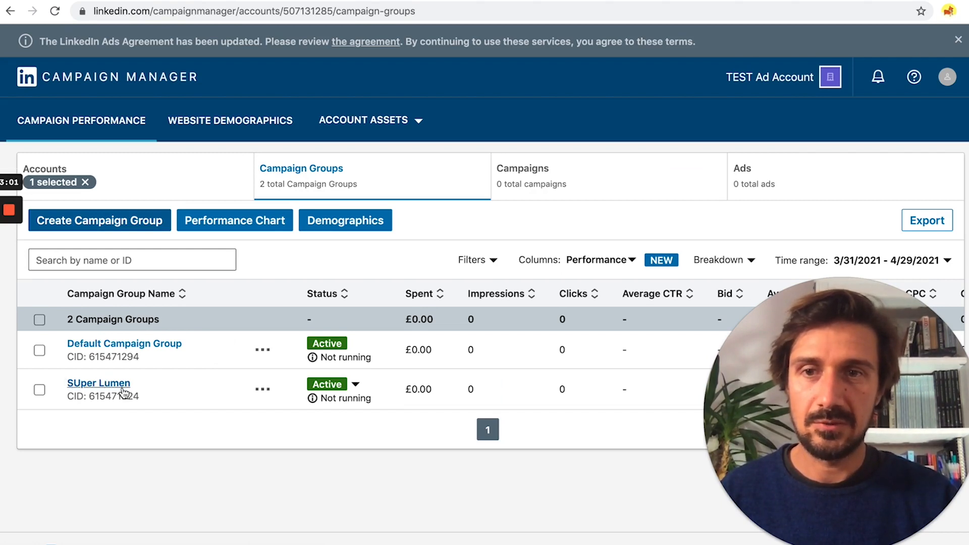
click(123, 388)
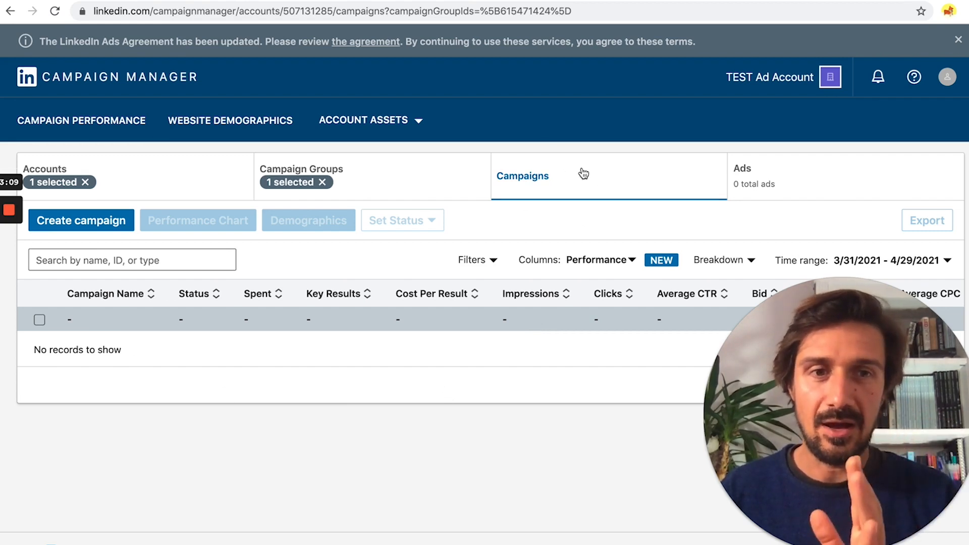
Step: Start a new campaign in SUper Lumen, glance at notifications, and open the TEST Ad Account menu
click(91, 225)
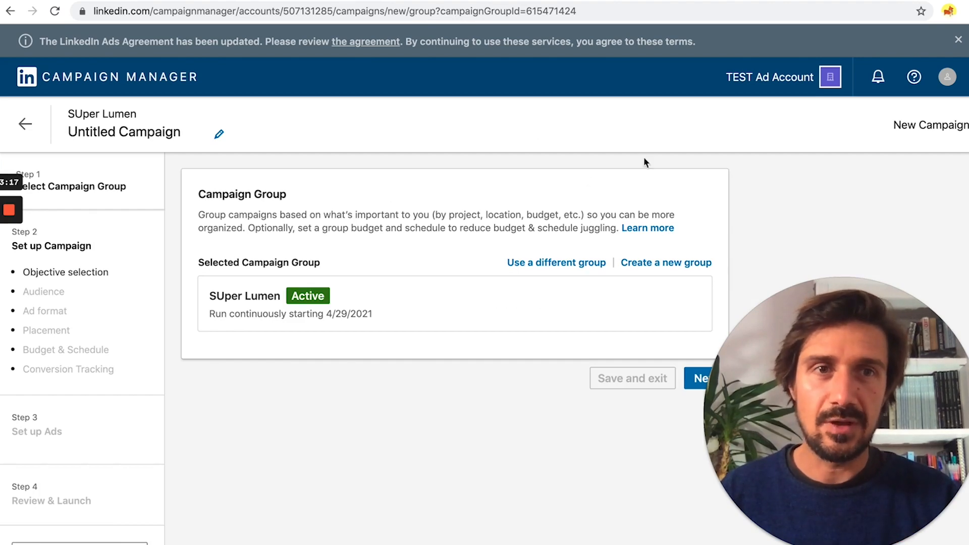
click(878, 80)
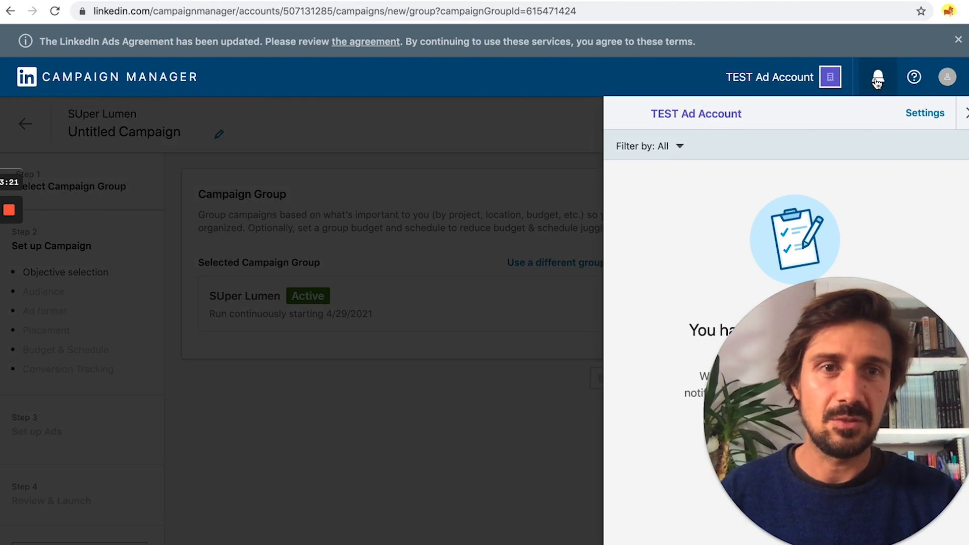
click(877, 81)
click(816, 80)
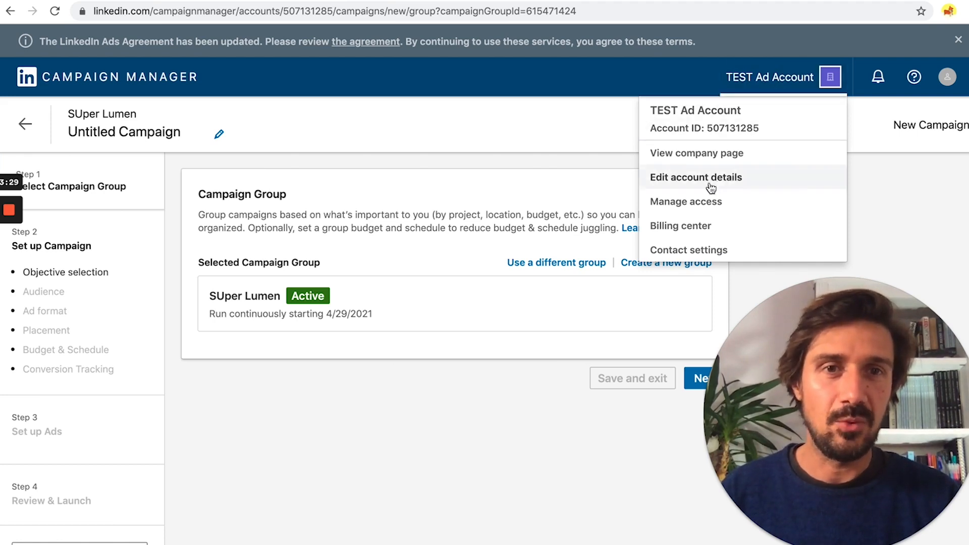
Step: Review the Billing center with no payment method, then view the account's user permissions
click(717, 229)
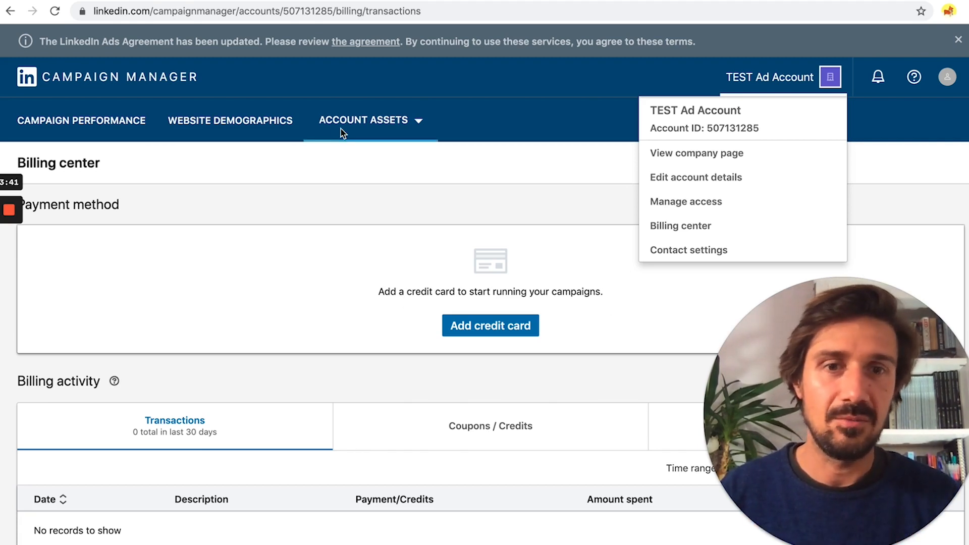
scroll(447, 314, down, 1)
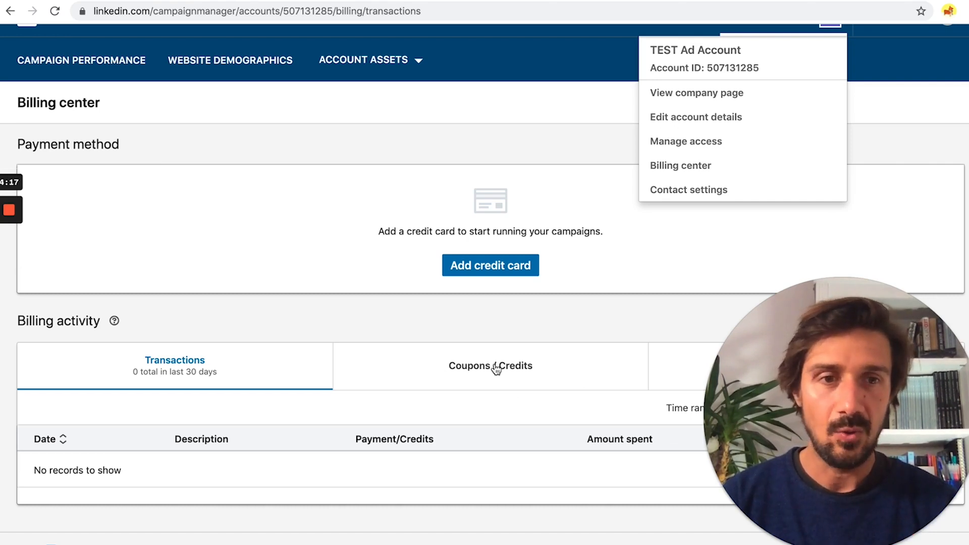
drag(795, 392, 741, 337)
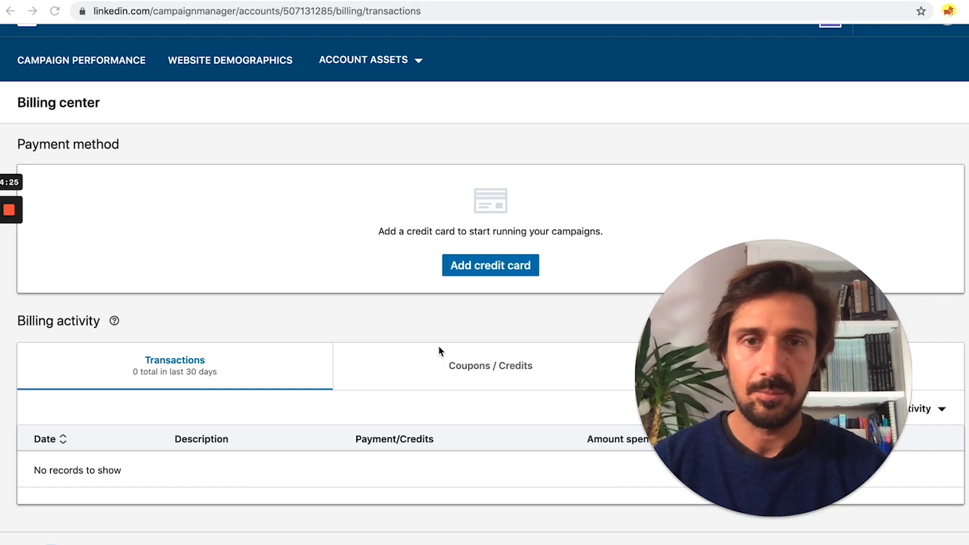
scroll(355, 147, up, 2)
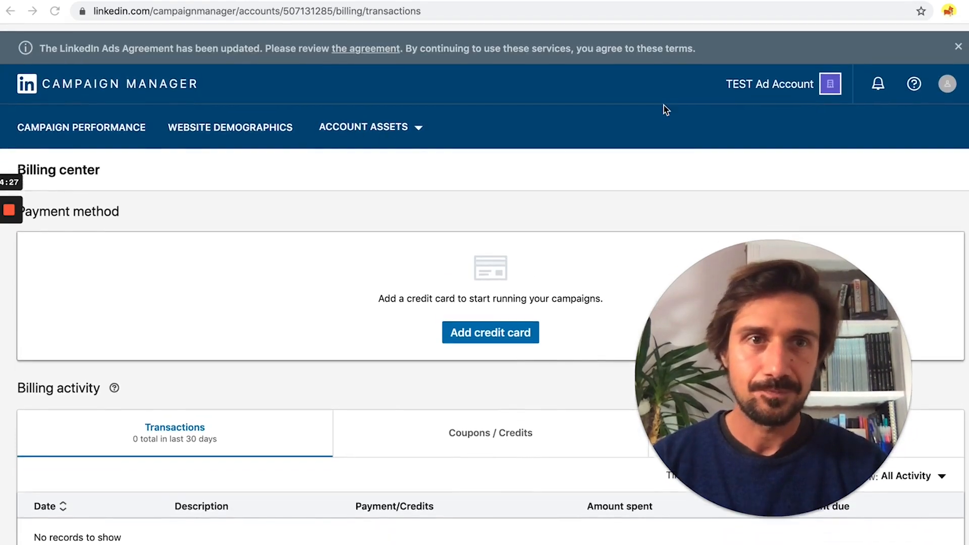
click(803, 78)
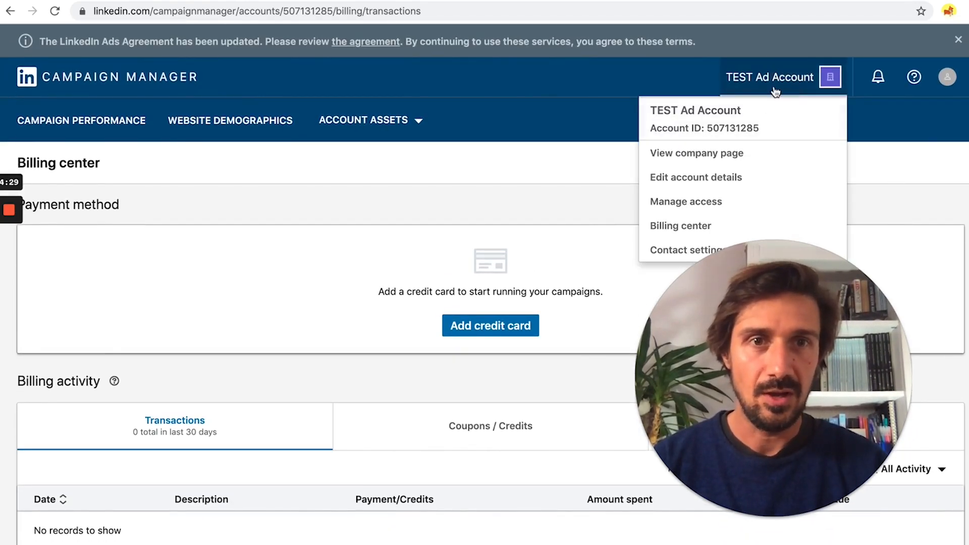
click(706, 198)
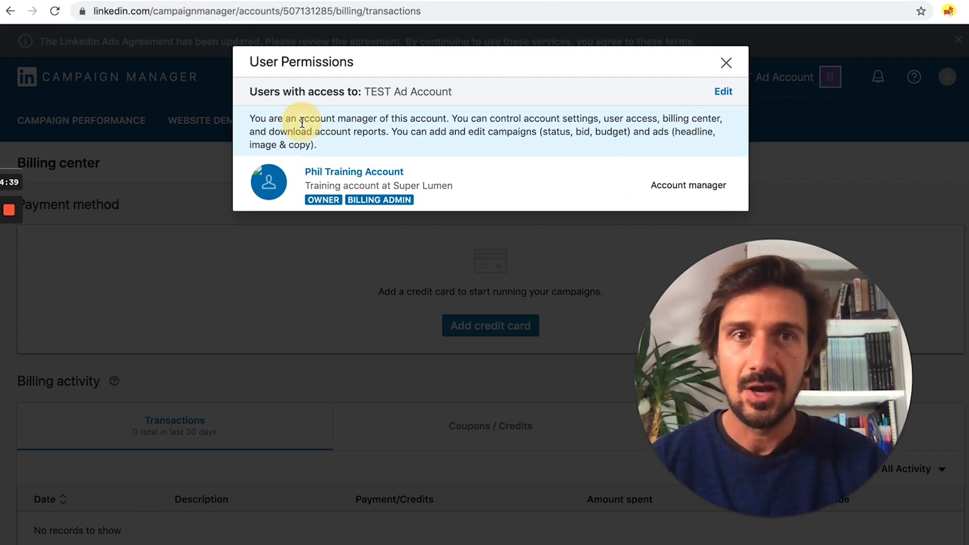
Step: Search for a person by name and add them to the account's user permissions
click(723, 92)
mouse_move(684, 100)
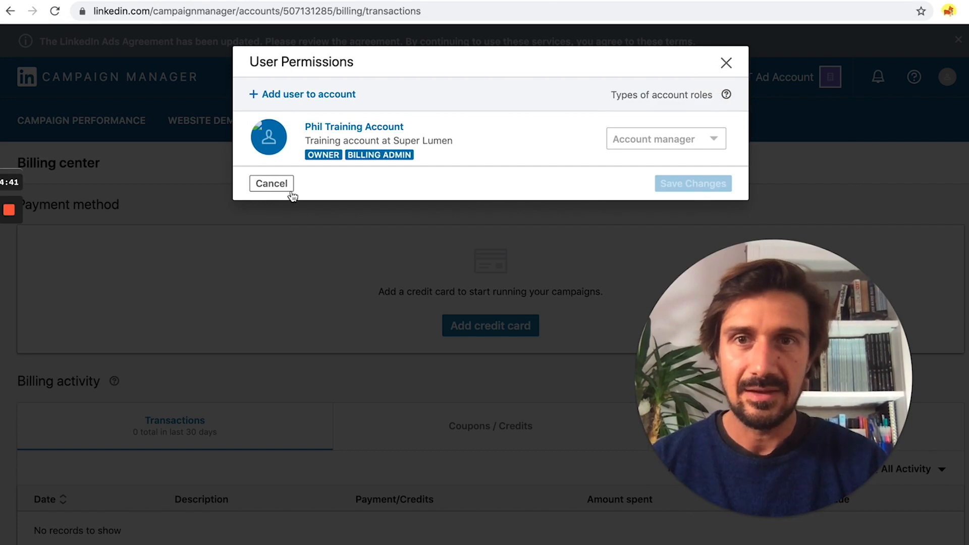
click(328, 94)
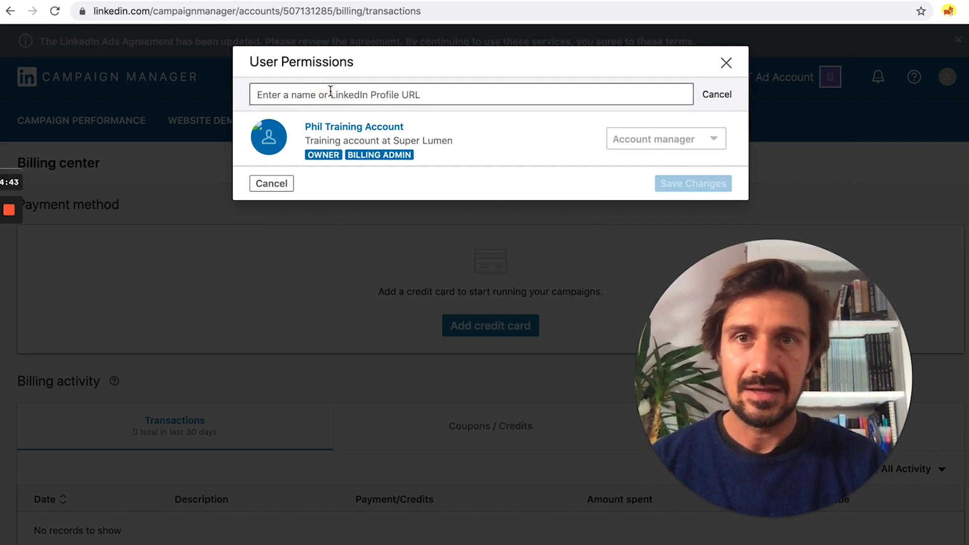
click(331, 92)
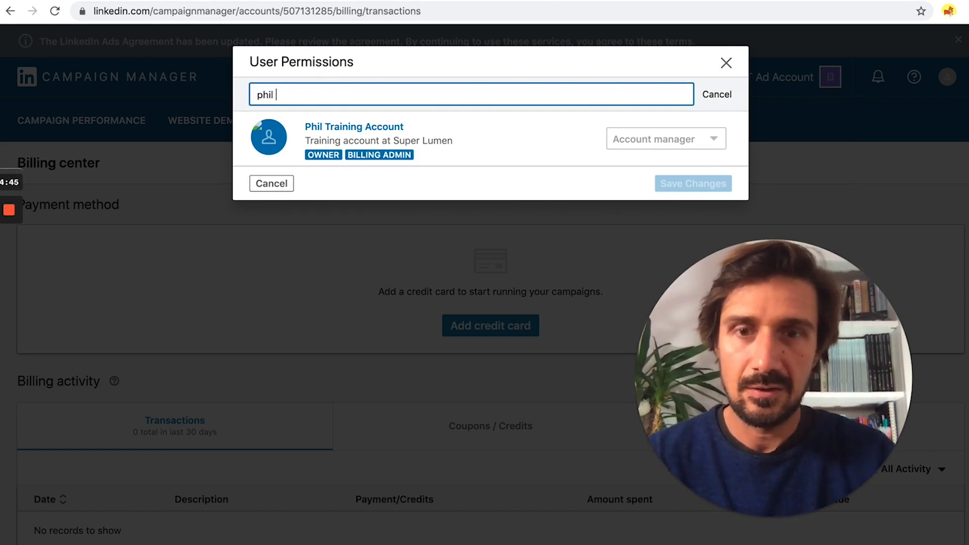
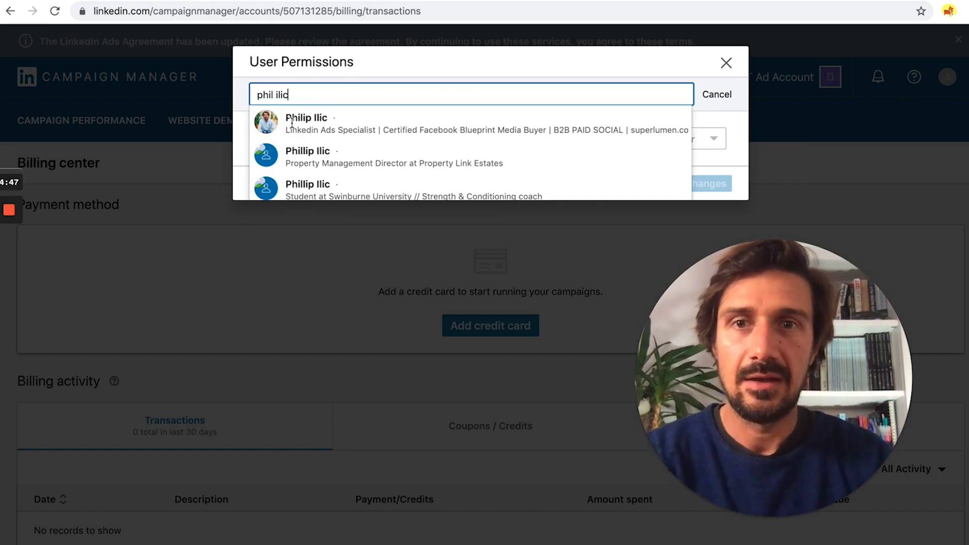
click(340, 126)
Step: Keep the new user's role as Viewer and close the dialog without saving
click(670, 169)
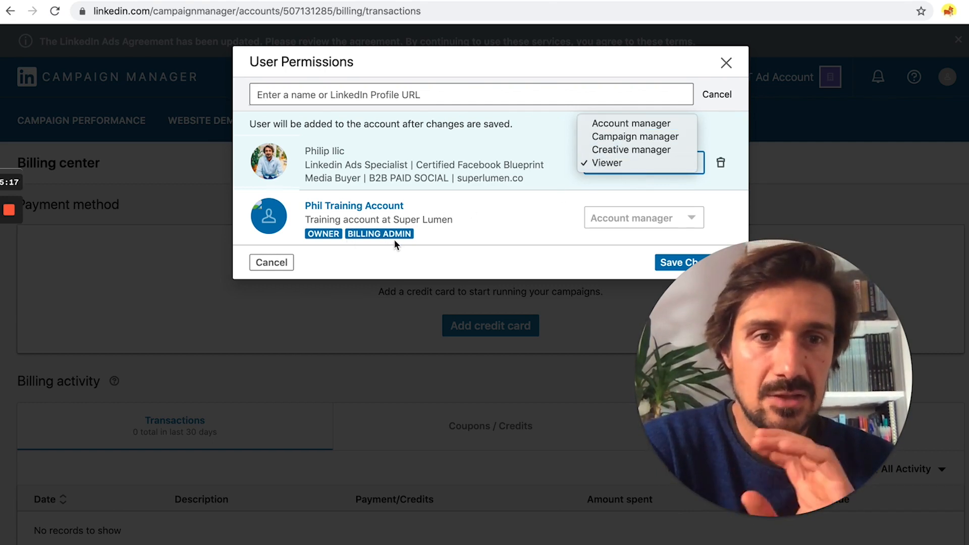
click(513, 239)
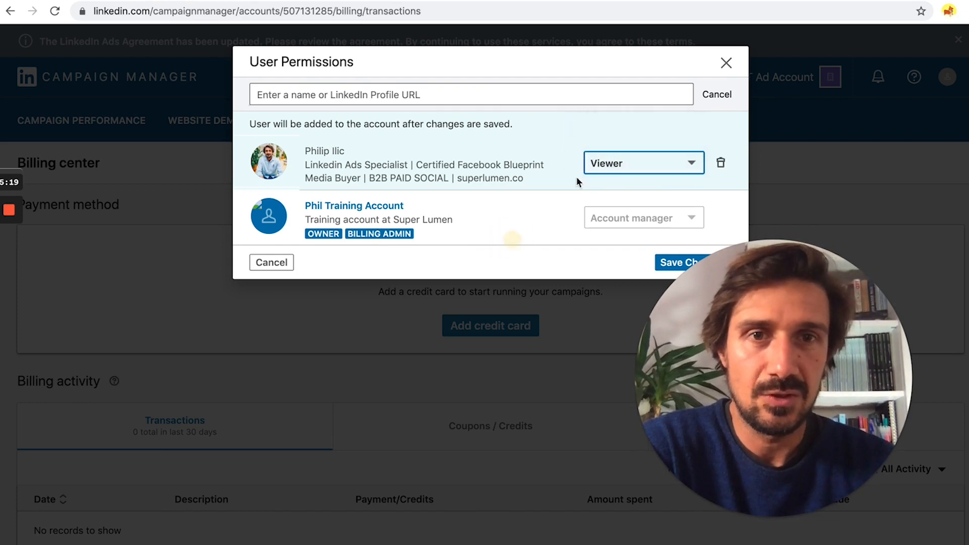
click(726, 63)
click(789, 80)
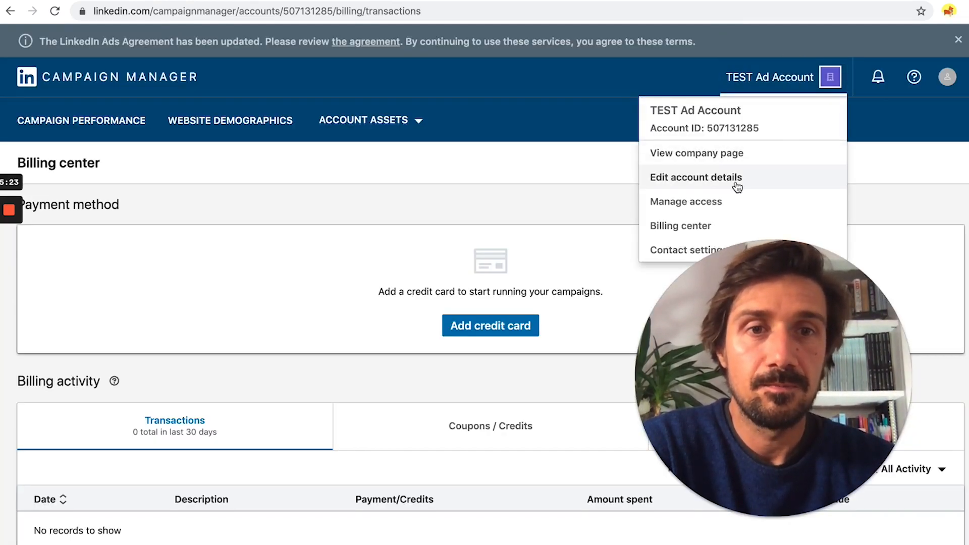
Step: Close the account menu and return to the Accounts list via the Campaign Manager logo
click(589, 259)
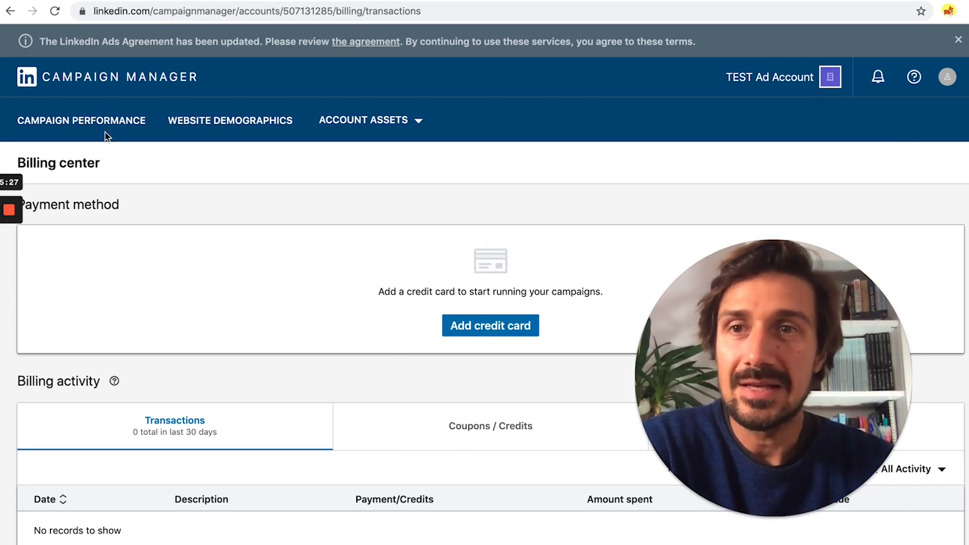
click(99, 87)
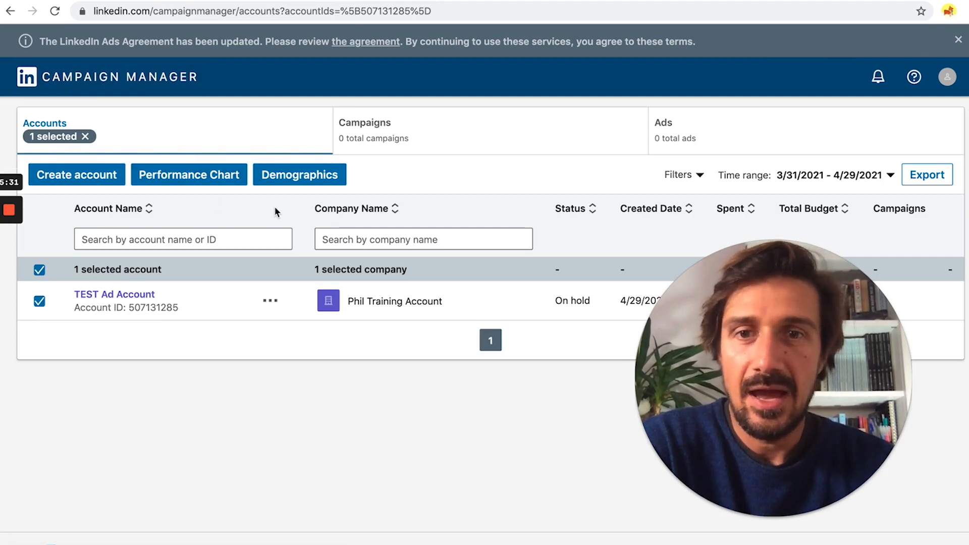
Step: From the Campaigns tab, start a new campaign in the Default Campaign Group
click(414, 132)
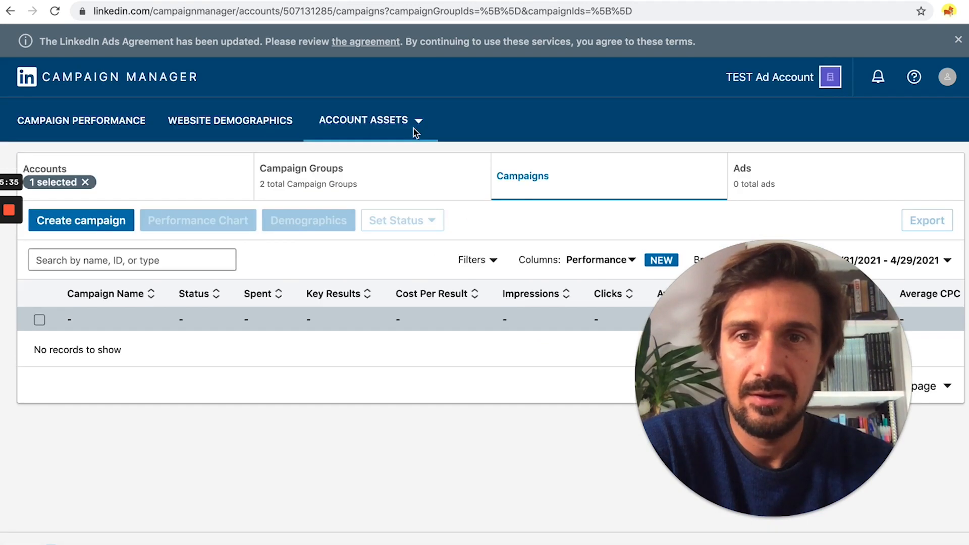
click(62, 224)
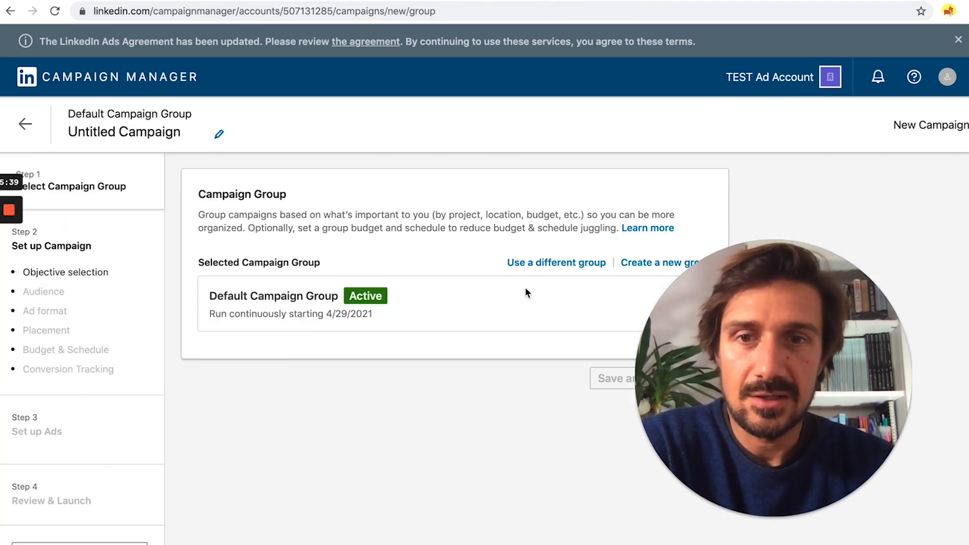
drag(689, 322, 525, 365)
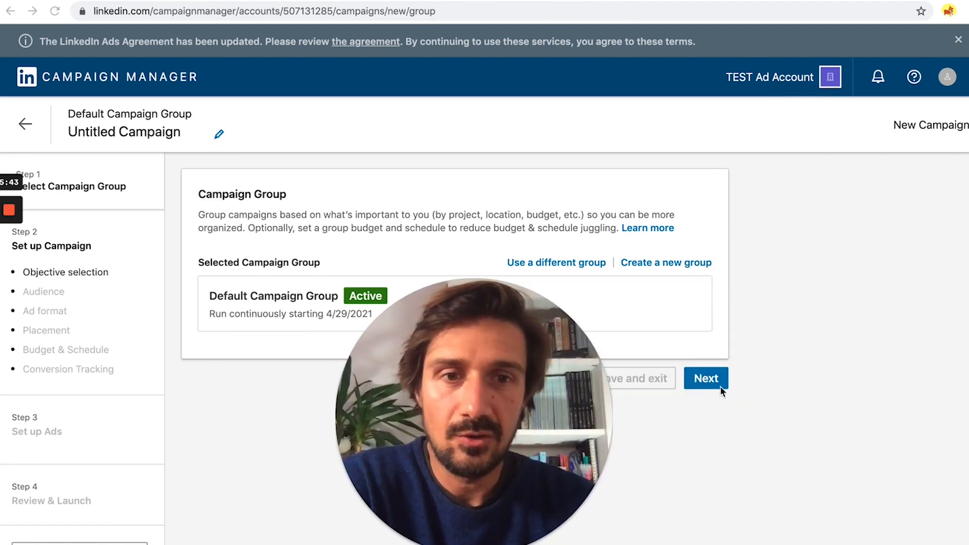
Step: Continue past the Default Campaign Group to the campaign objective setup
click(719, 384)
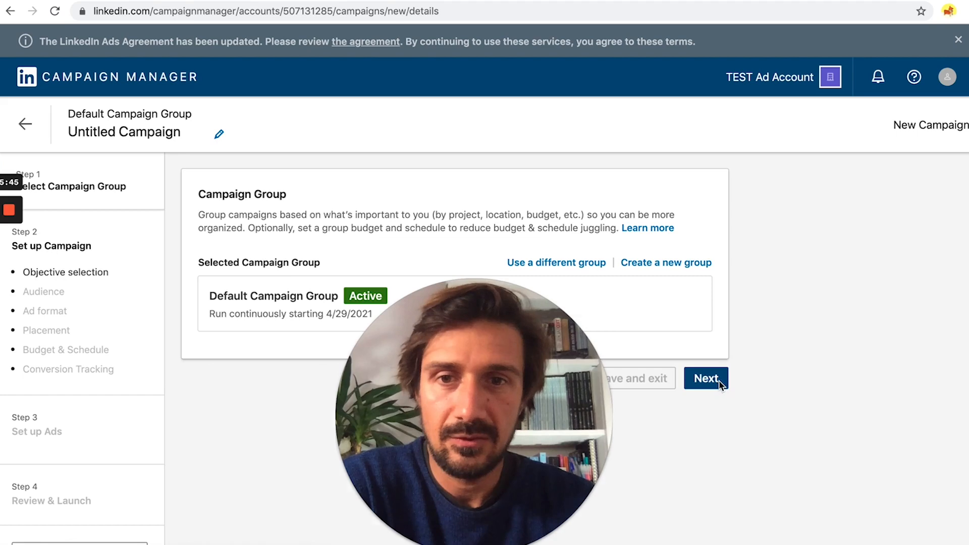
drag(550, 354, 915, 243)
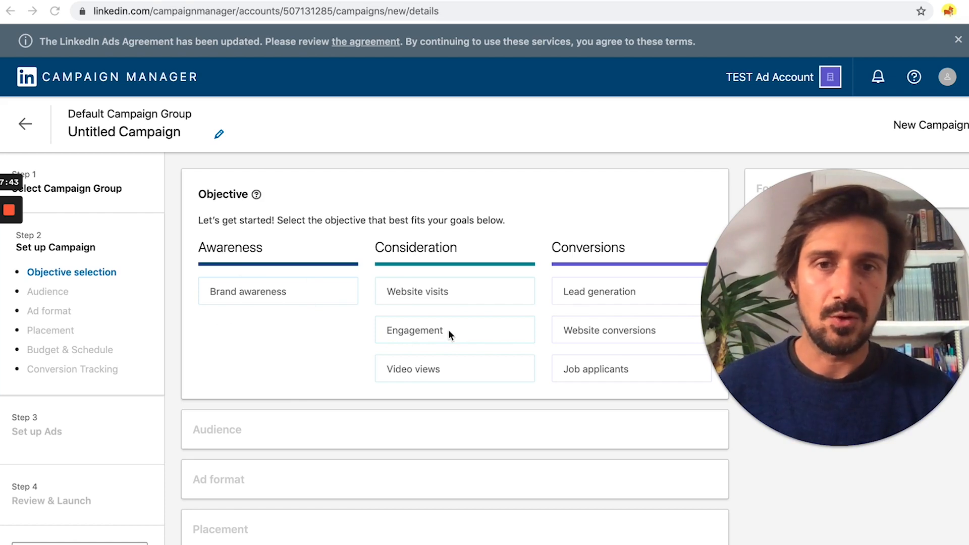
mouse_move(439, 330)
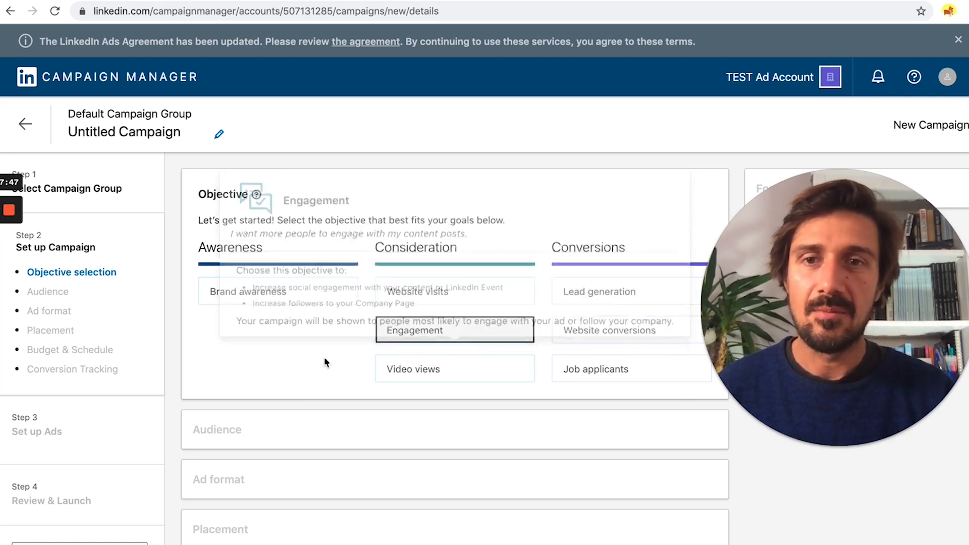
click(398, 330)
scroll(364, 349, down, 10)
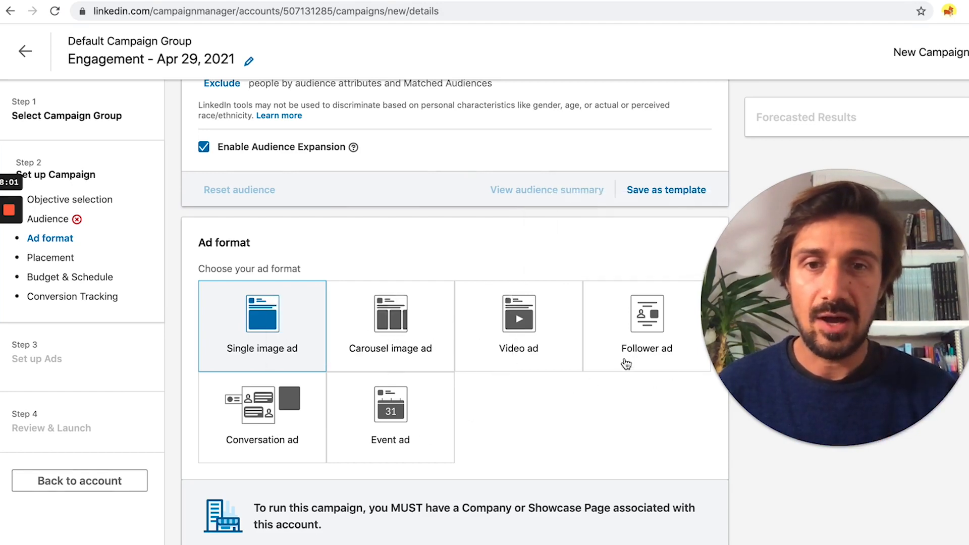
scroll(672, 323, up, 15)
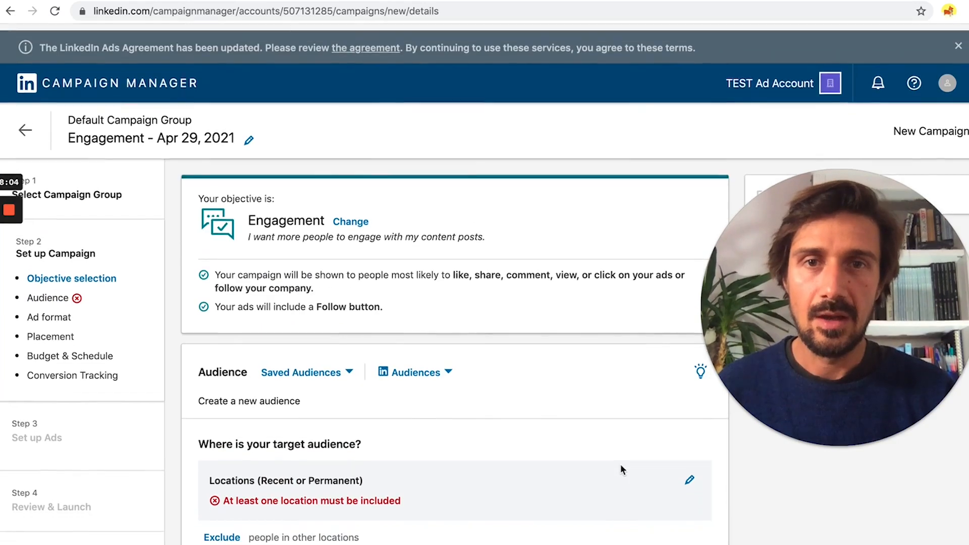
click(341, 215)
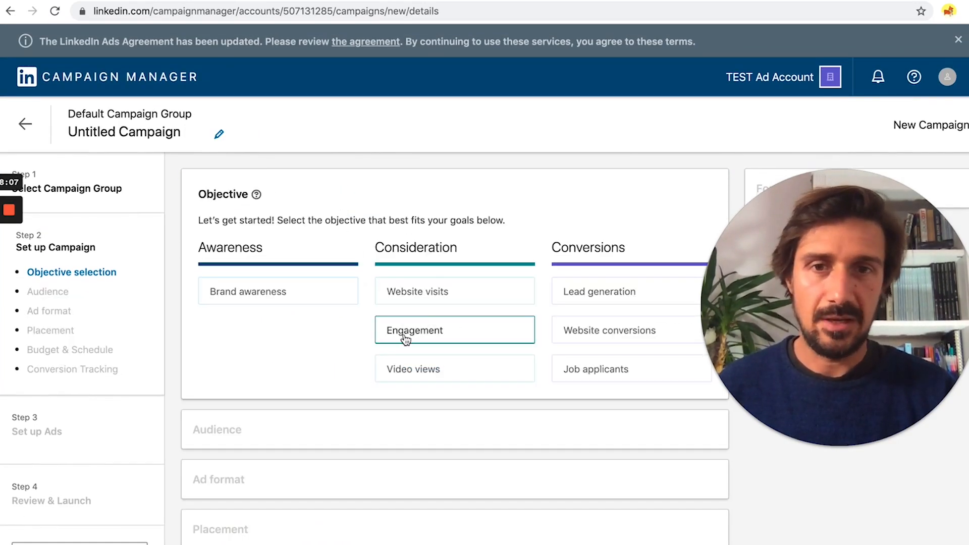
mouse_move(432, 371)
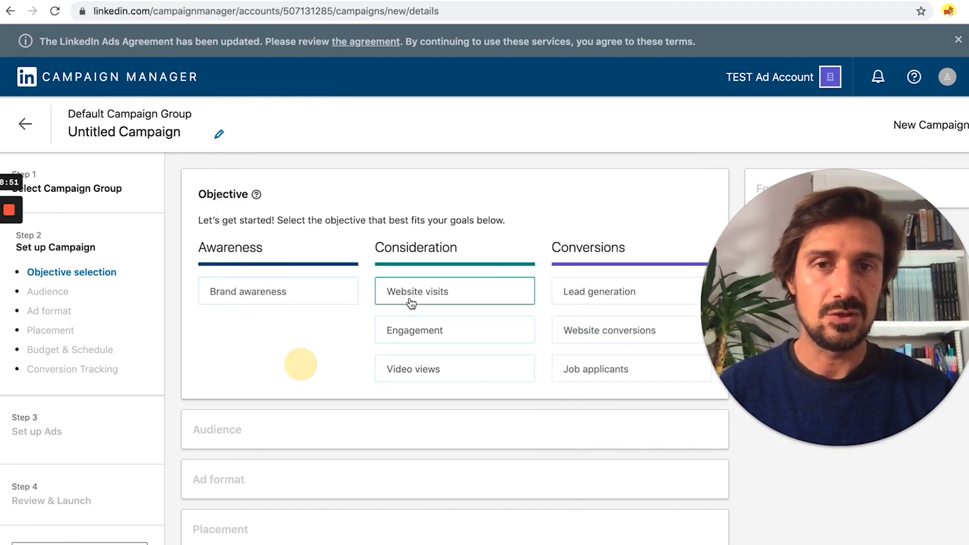
mouse_move(413, 297)
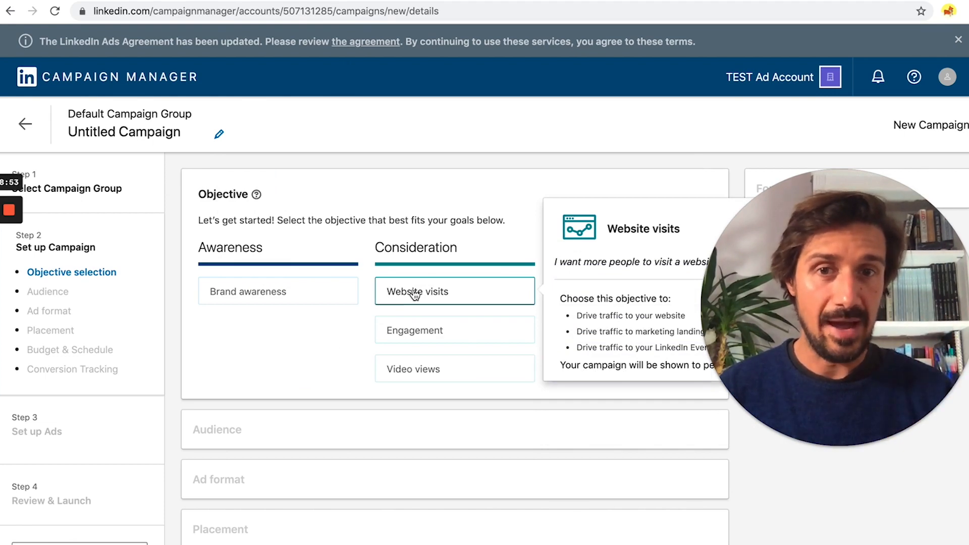
click(451, 291)
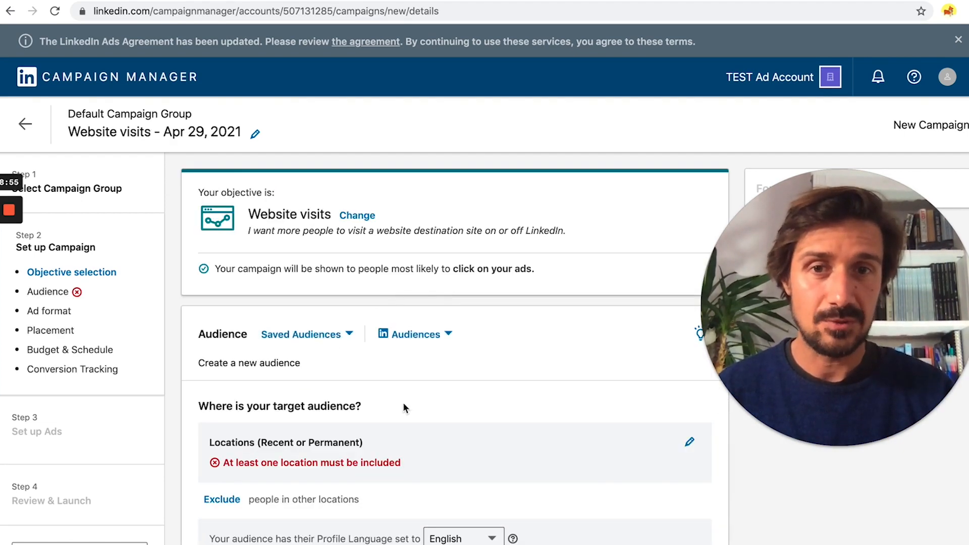
scroll(403, 402, down, 8)
scroll(404, 407, down, 9)
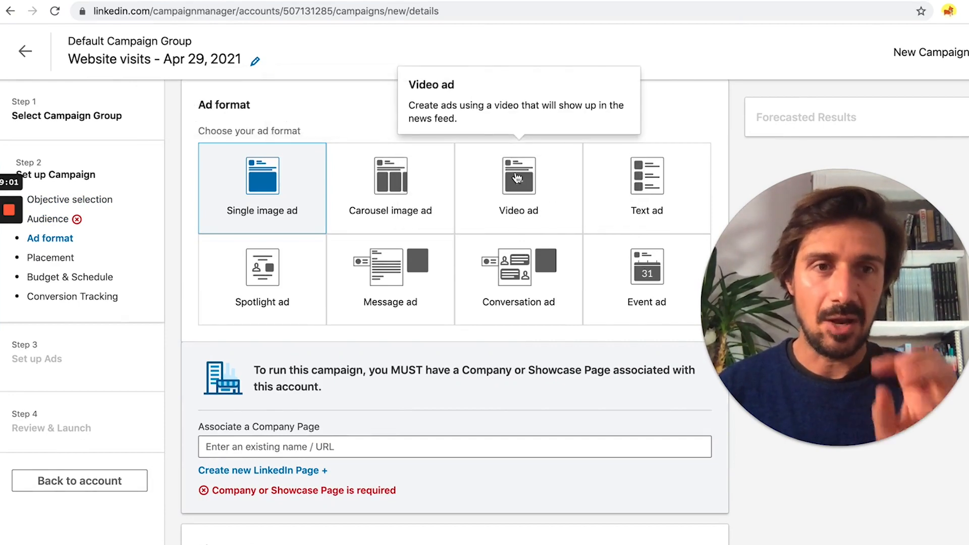
scroll(516, 179, up, 17)
scroll(441, 296, down, 1)
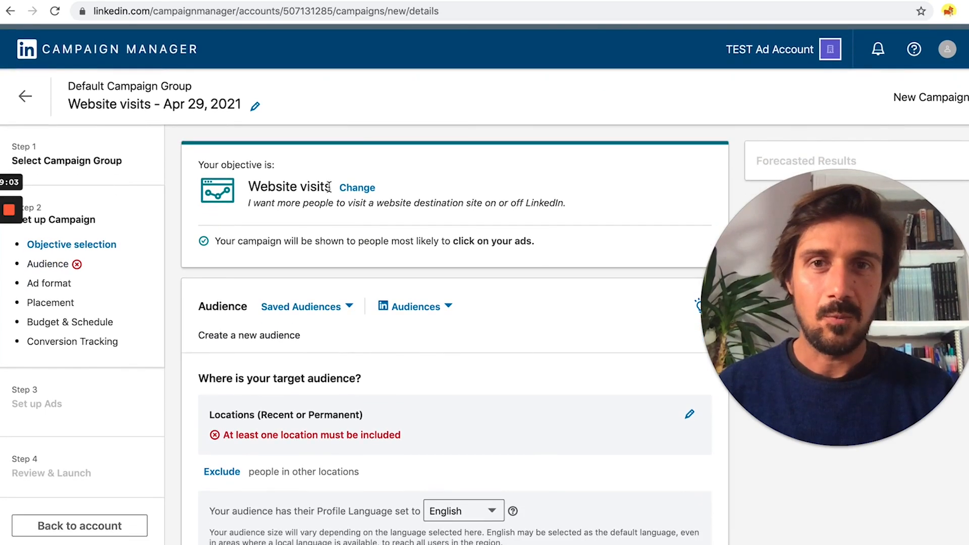
click(358, 187)
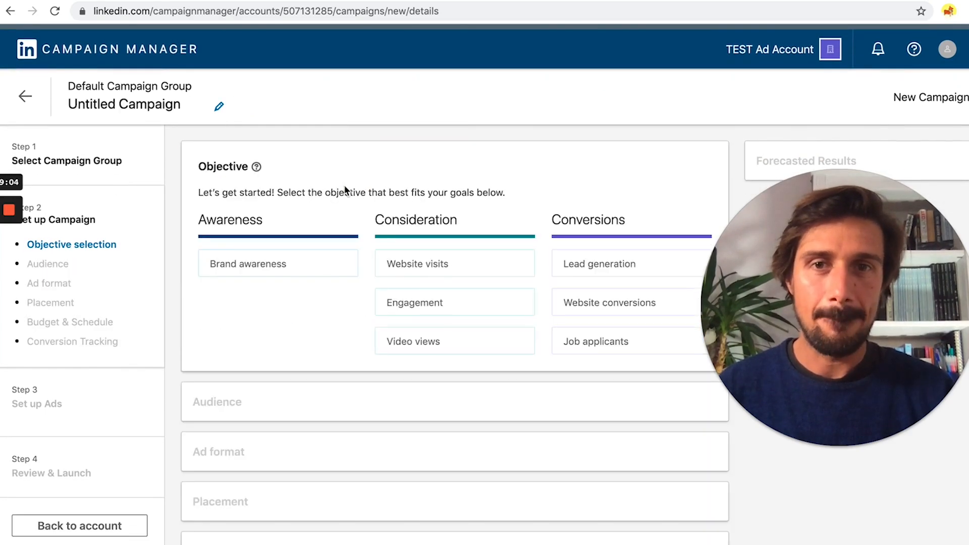
Step: Choose the Video views objective and switch bidding to manual
click(417, 349)
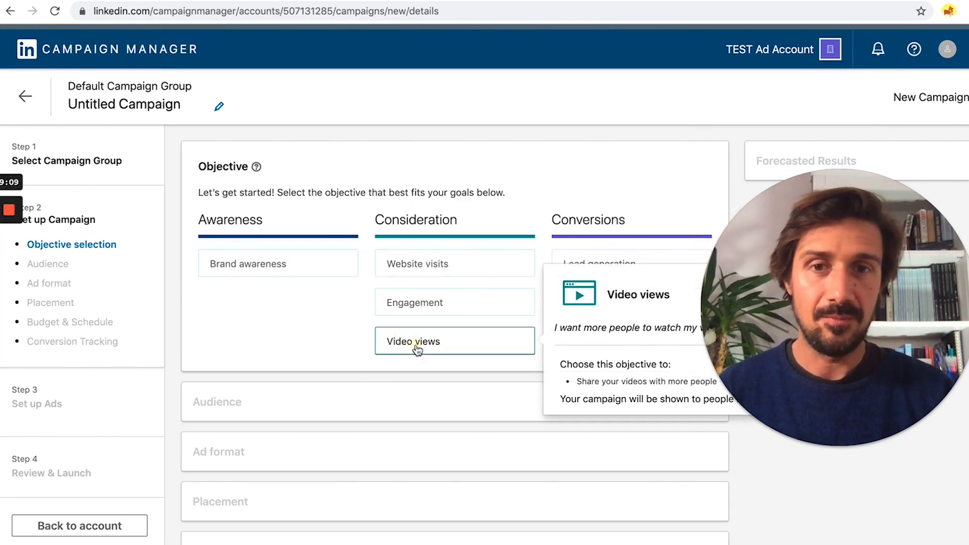
scroll(413, 391, down, 15)
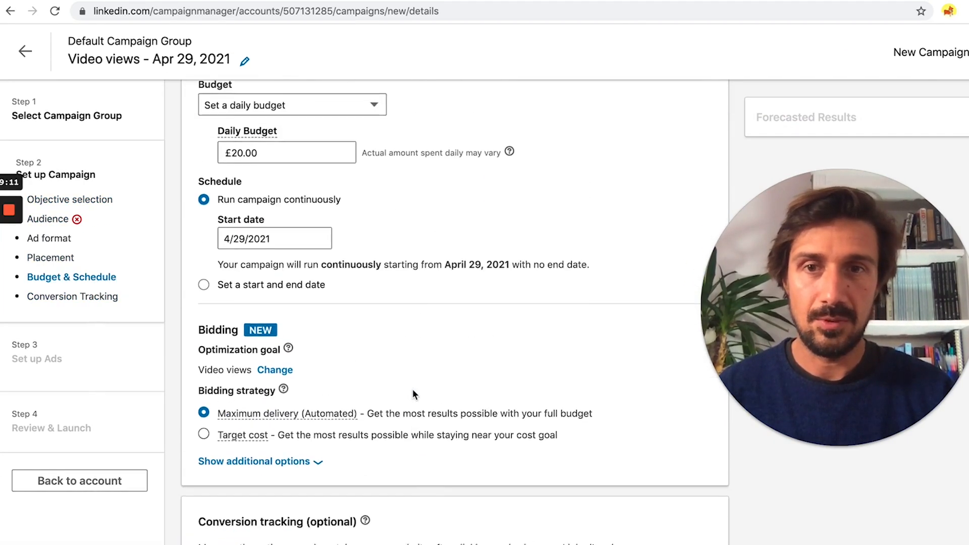
scroll(361, 281, up, 2)
scroll(292, 398, down, 2)
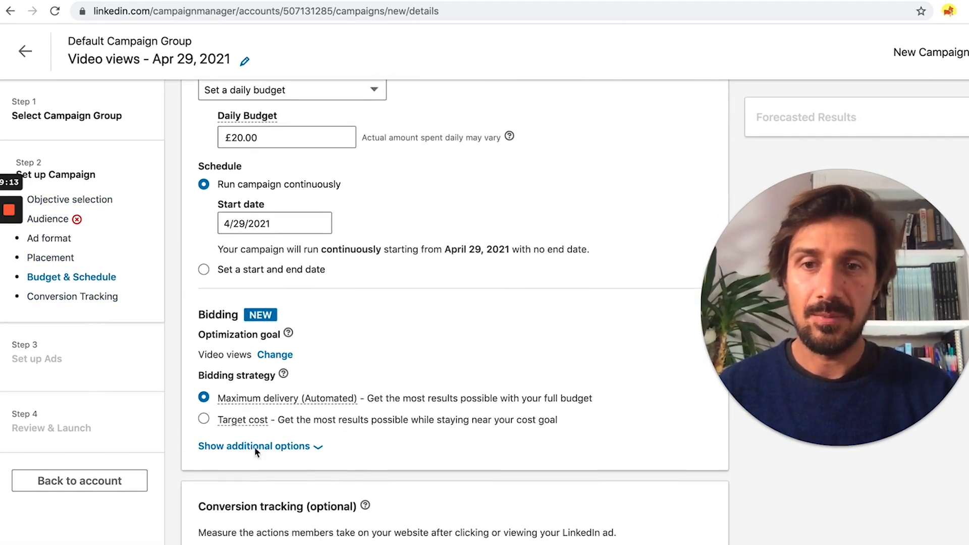
click(237, 448)
click(204, 440)
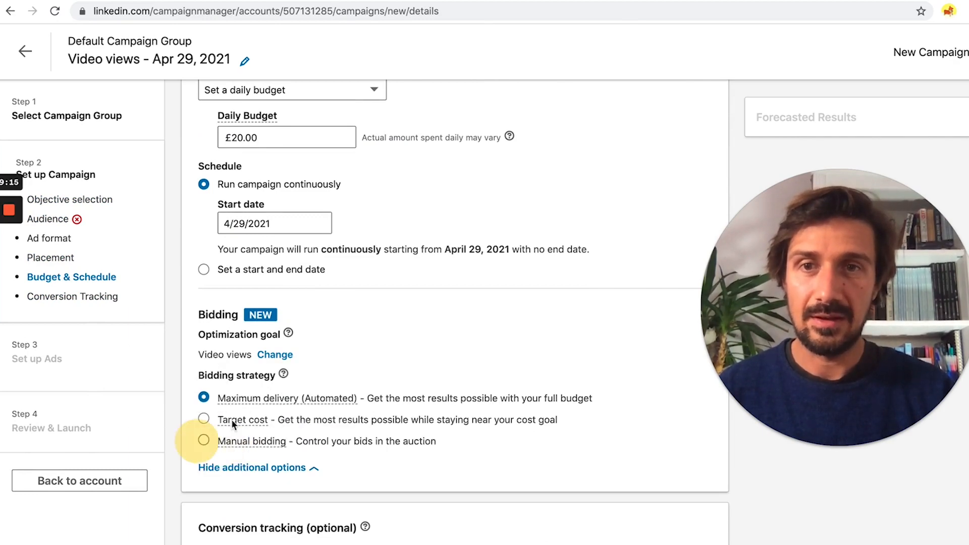
Step: Make the optimization goal editable and list its available goals
scroll(247, 389, up, 3)
scroll(306, 379, up, 3)
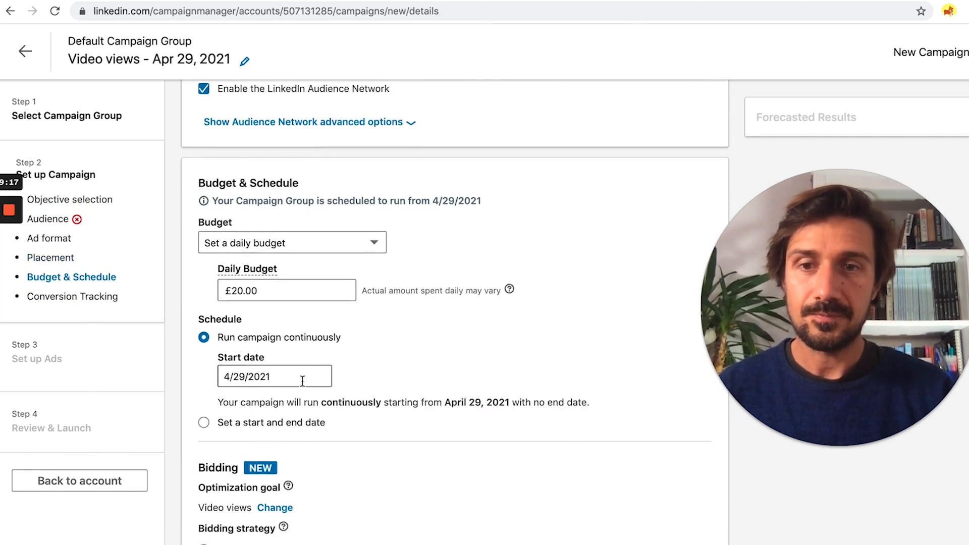
scroll(303, 385, down, 6)
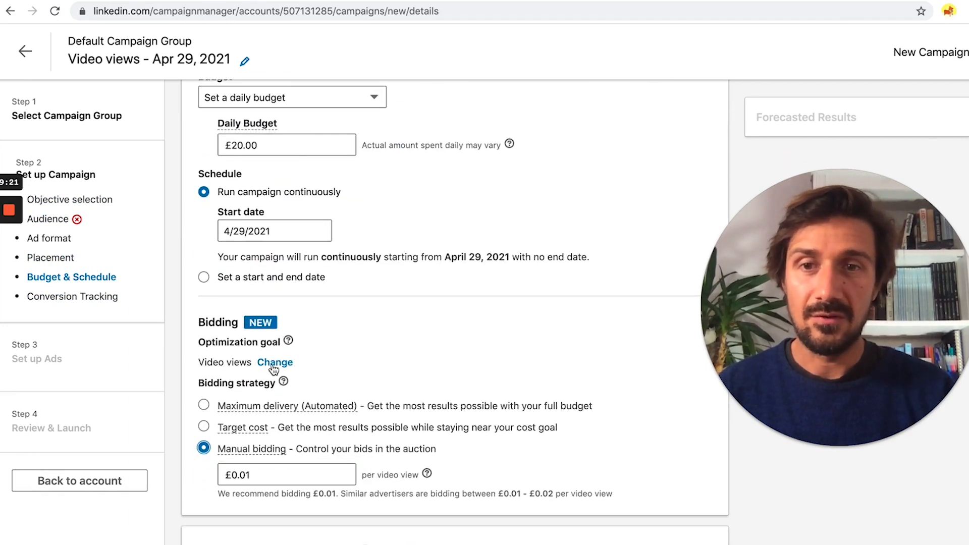
click(274, 363)
click(319, 374)
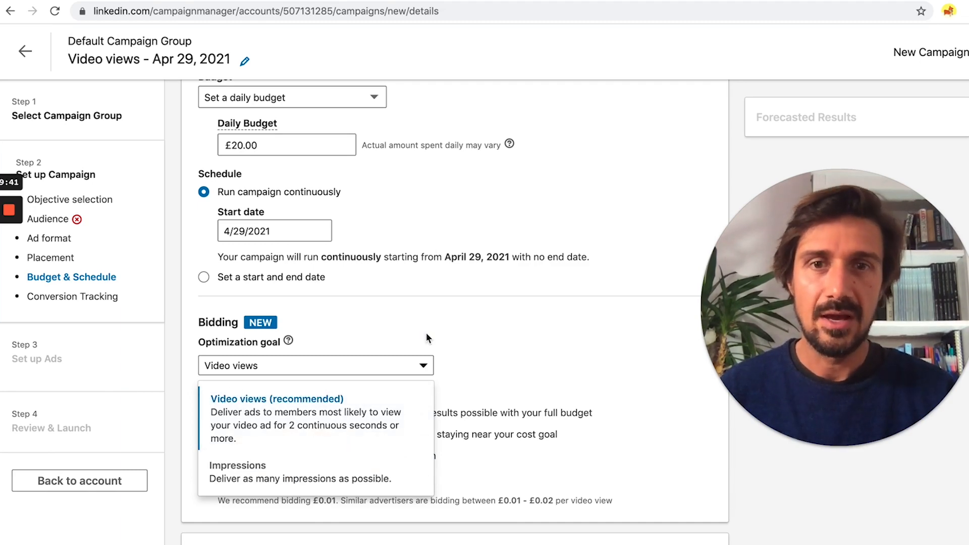
scroll(426, 332, up, 15)
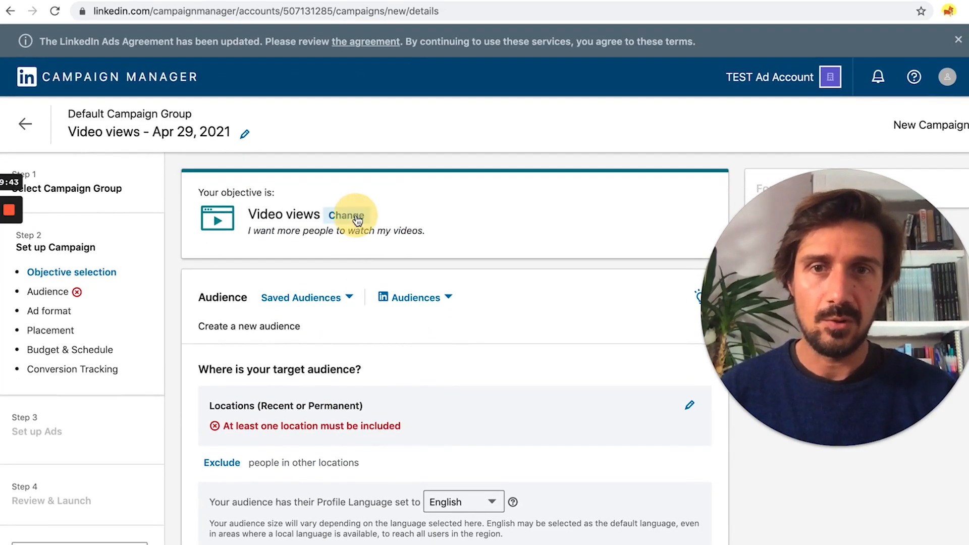
Step: Switch the campaign objective back to Website visits
click(347, 215)
click(476, 291)
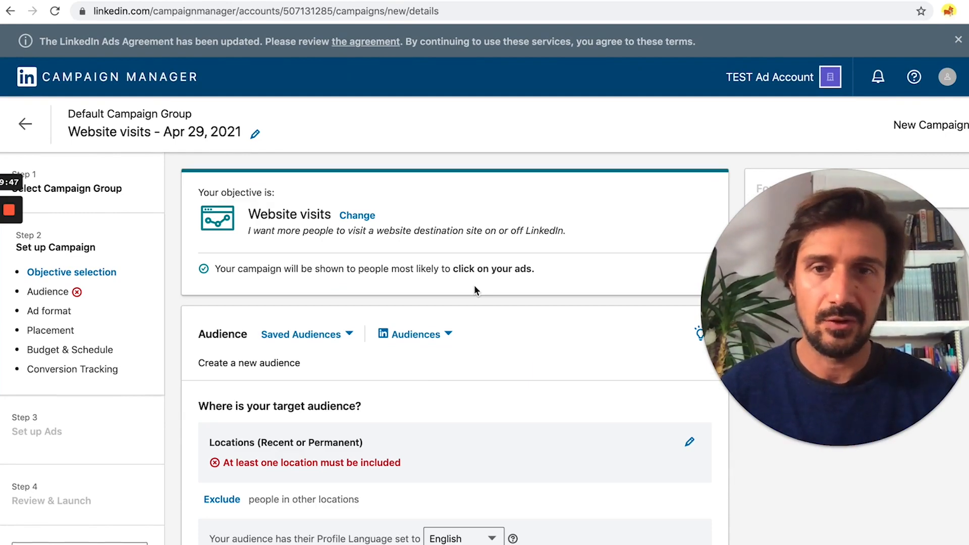
scroll(474, 289, down, 20)
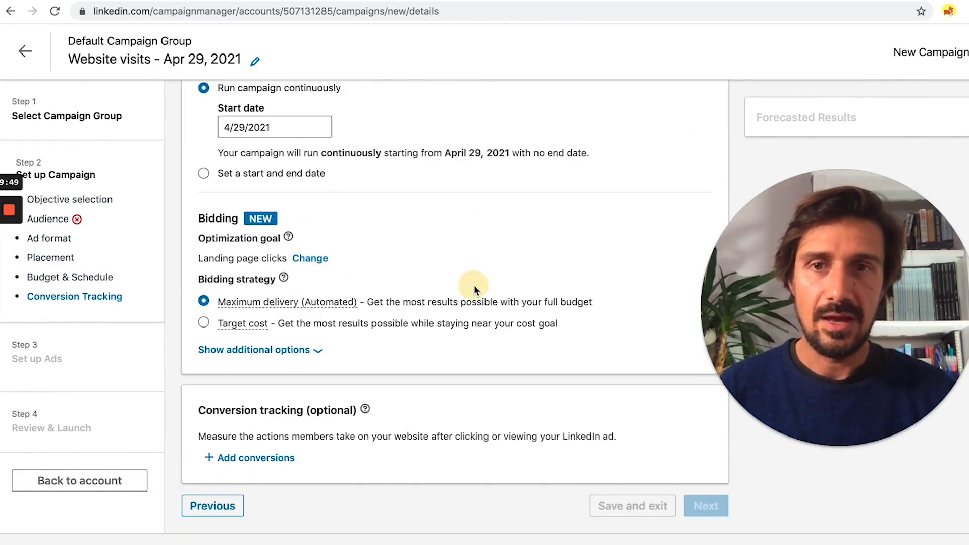
scroll(316, 270, up, 3)
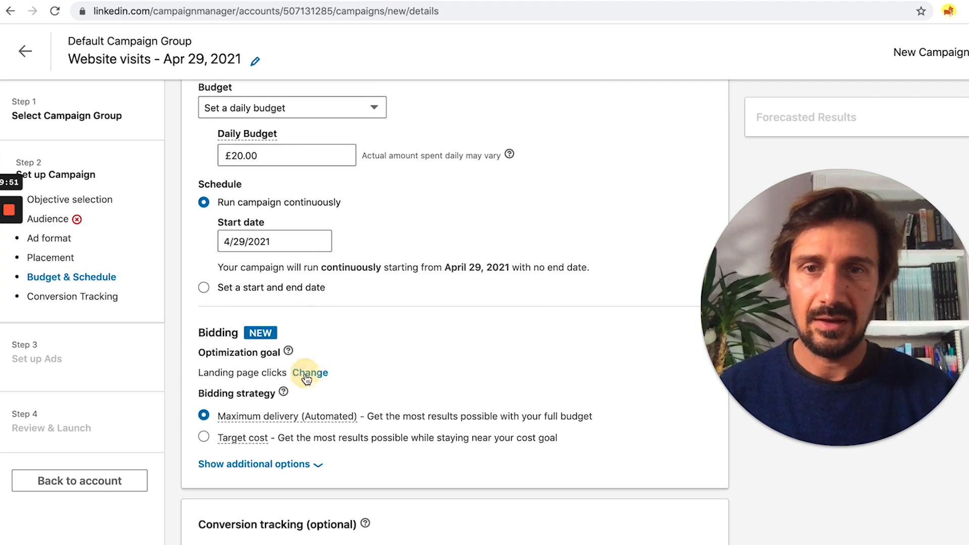
Step: Keep Landing page clicks as the optimization goal, then return to objective selection
click(306, 377)
click(253, 378)
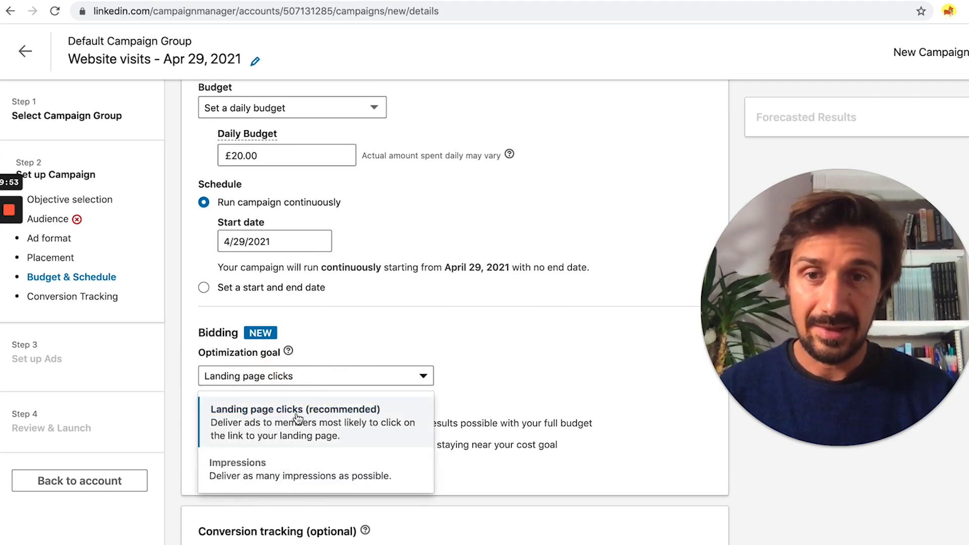
click(392, 409)
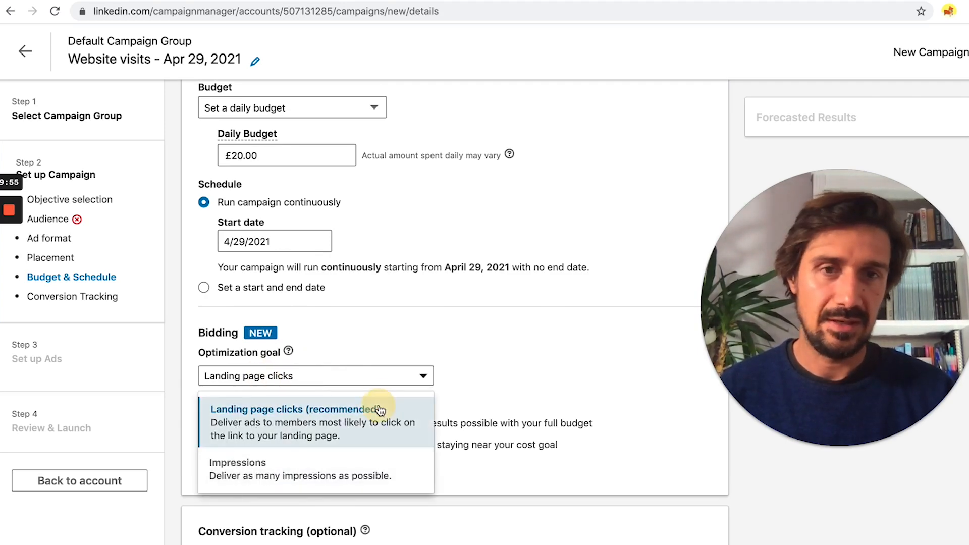
scroll(491, 355, up, 10)
click(357, 215)
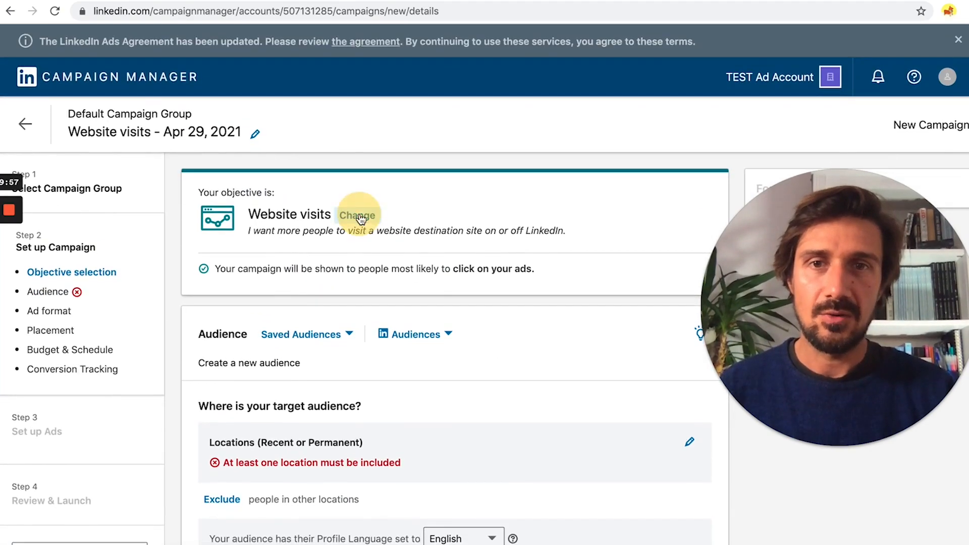
mouse_move(426, 368)
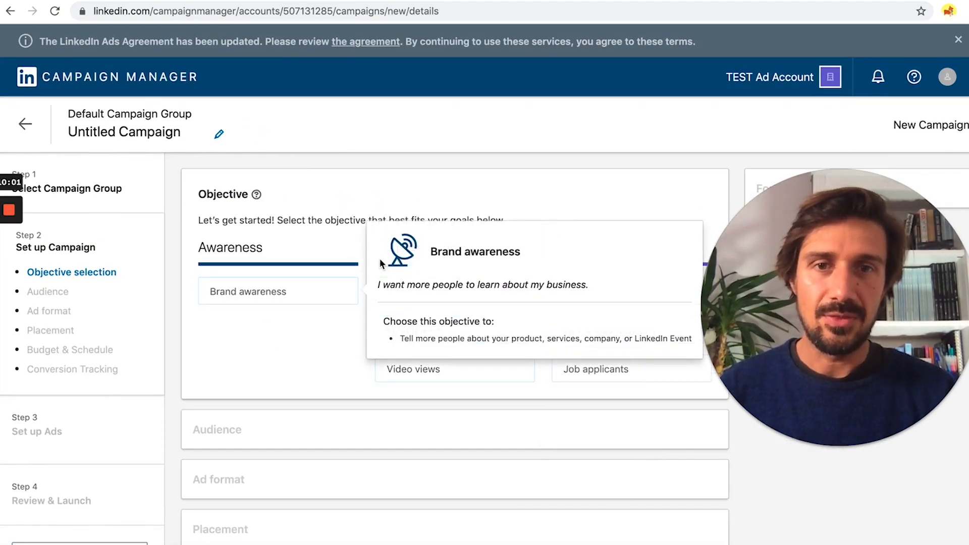
mouse_move(480, 294)
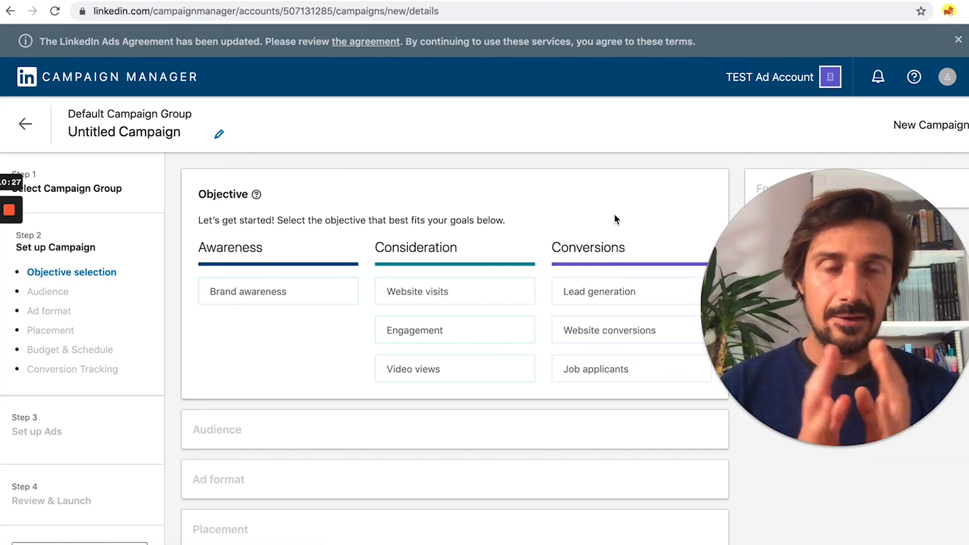
Step: Review each objective's description, then choose Website visits under Consideration
mouse_move(476, 291)
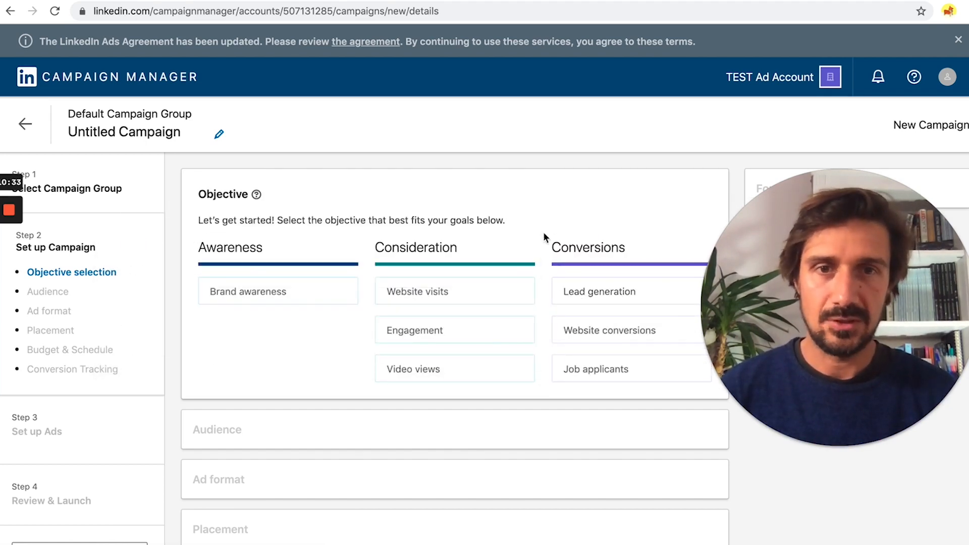
mouse_move(593, 338)
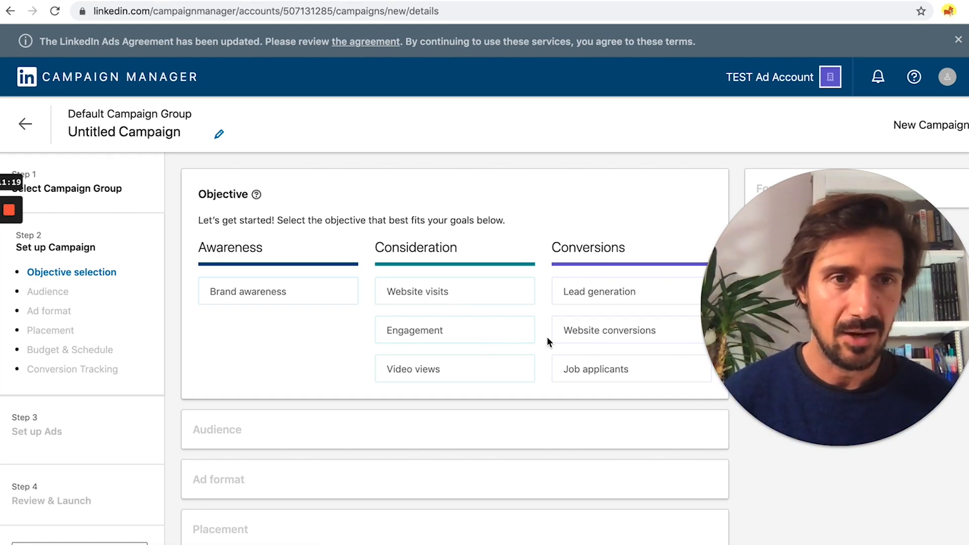
mouse_move(601, 292)
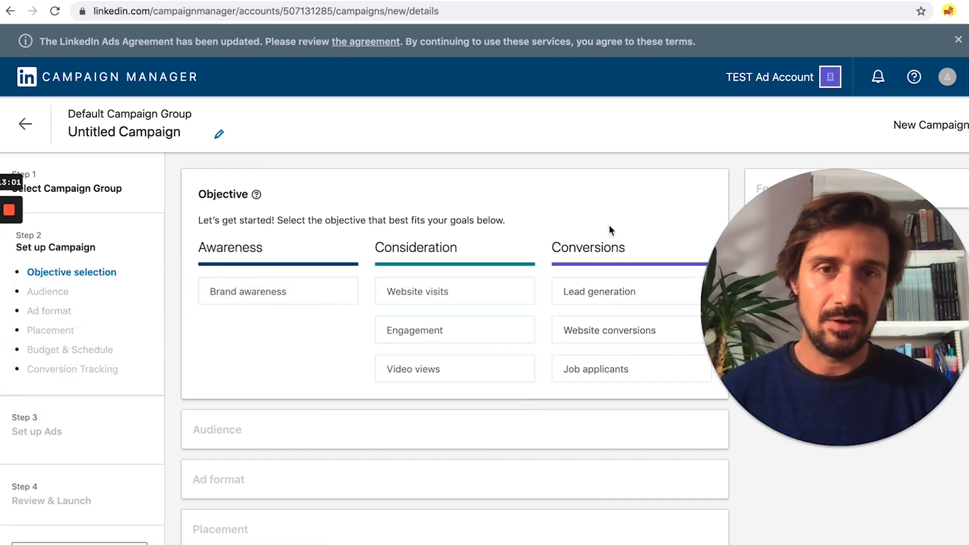
mouse_move(623, 303)
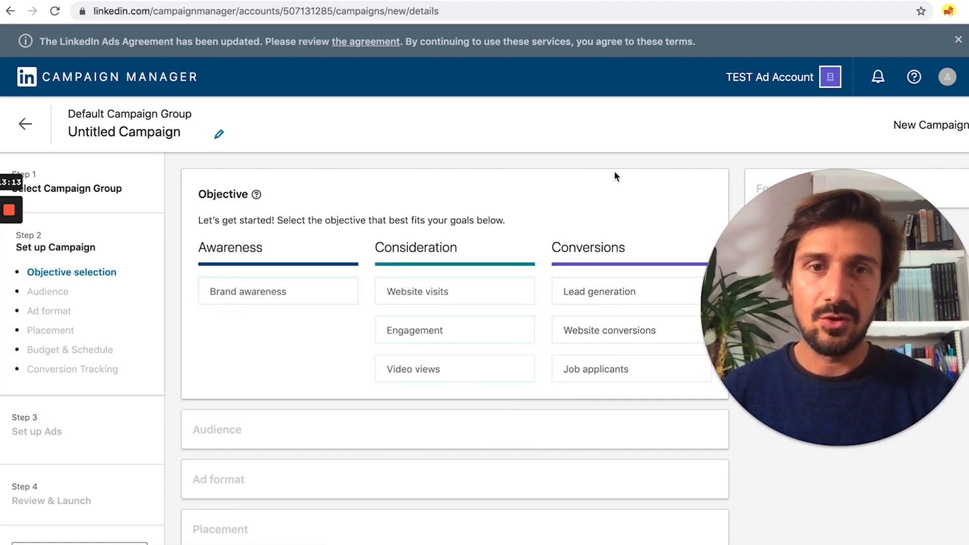
mouse_move(612, 380)
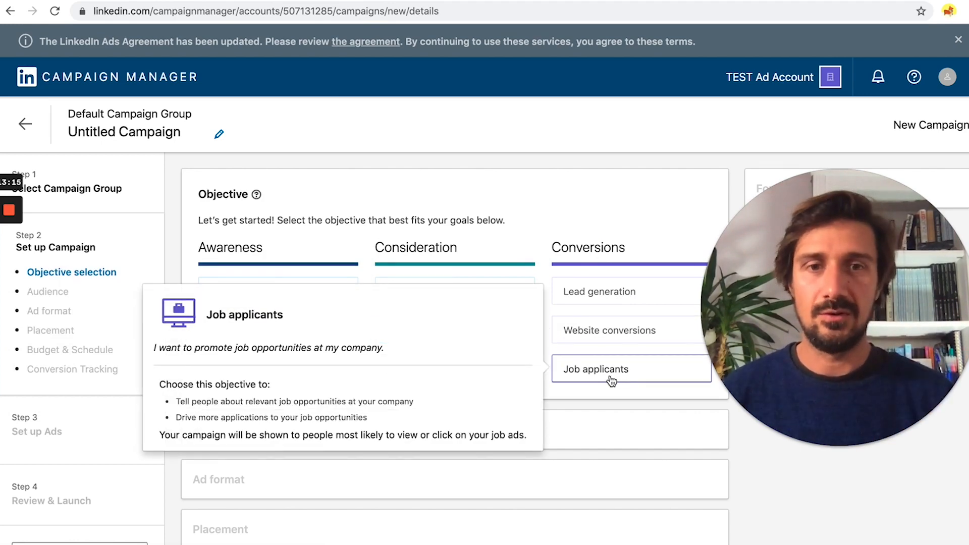
scroll(542, 246, down, 3)
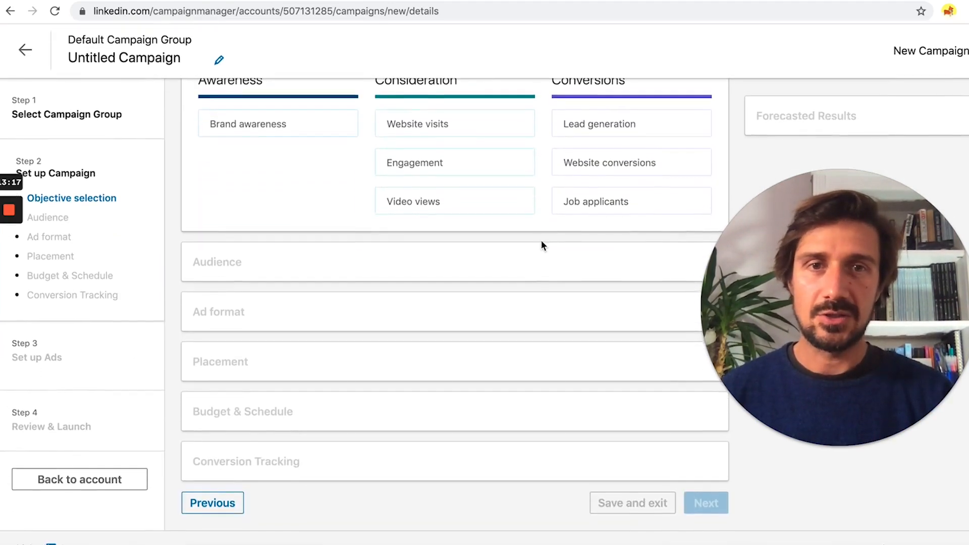
scroll(540, 240, up, 1)
mouse_move(528, 238)
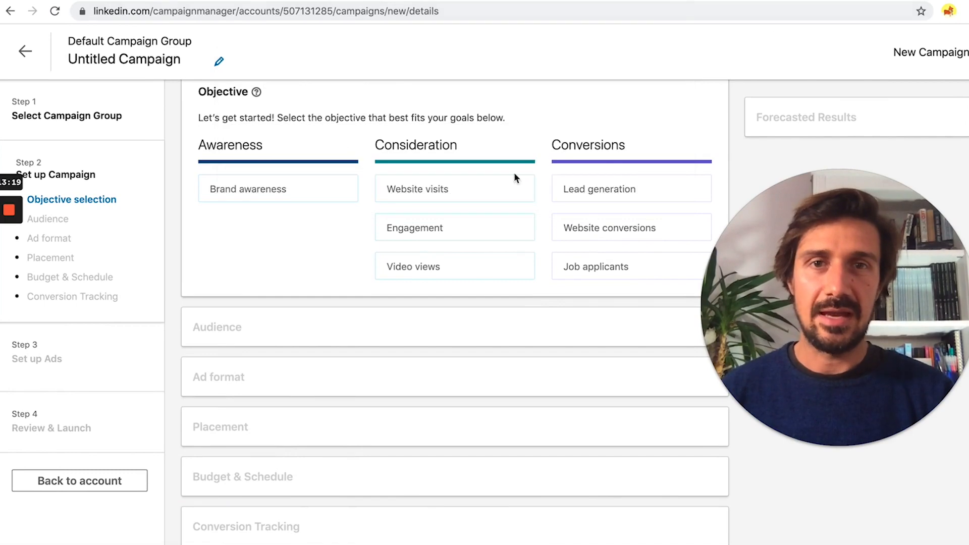
click(495, 190)
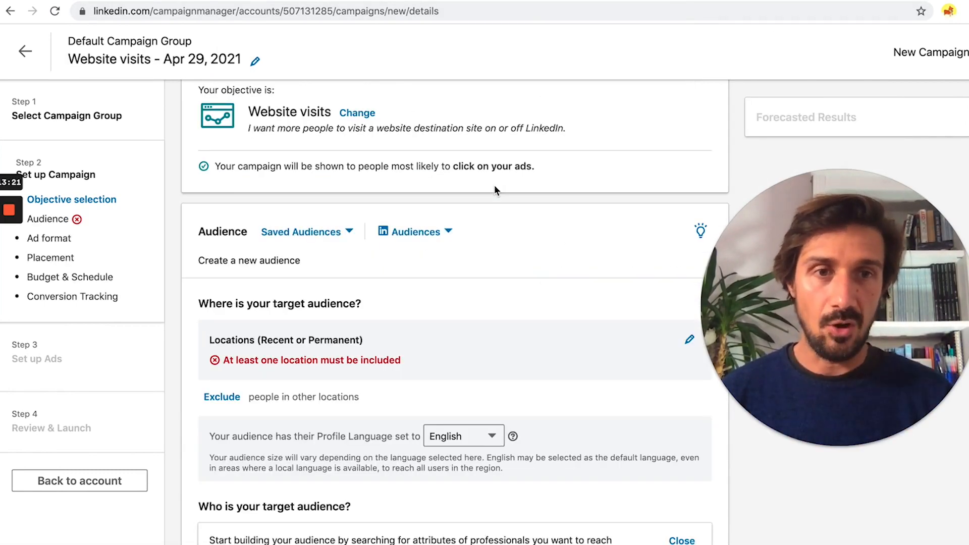
scroll(312, 278, down, 2)
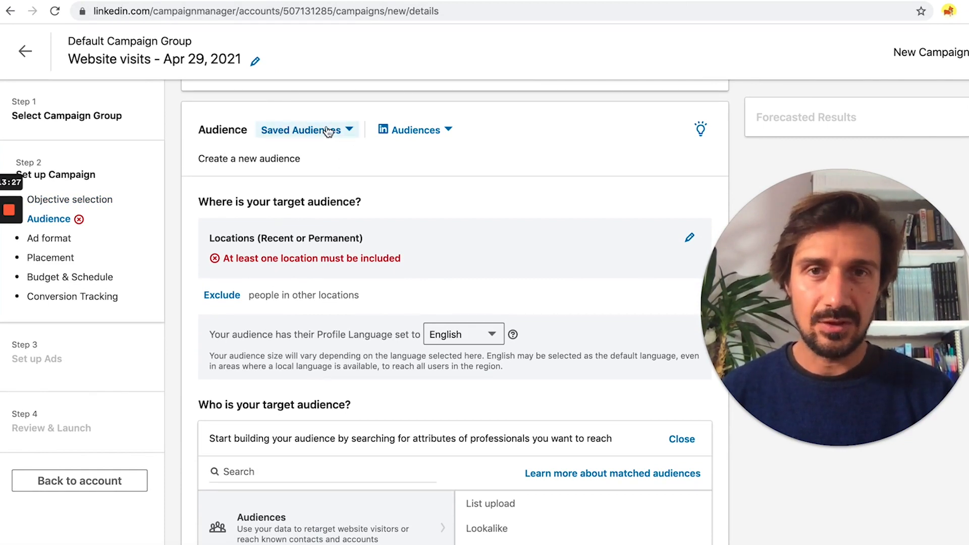
click(433, 132)
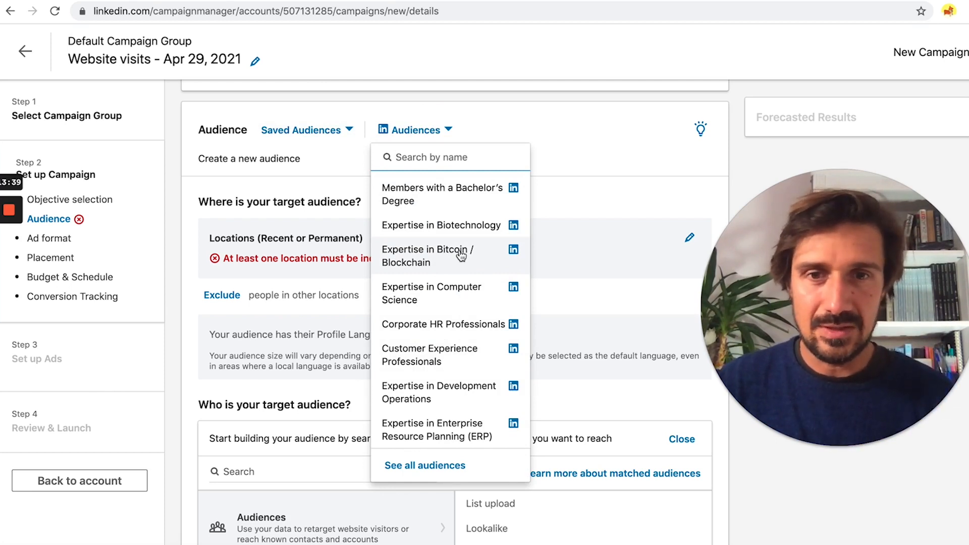
click(415, 465)
scroll(352, 424, down, 5)
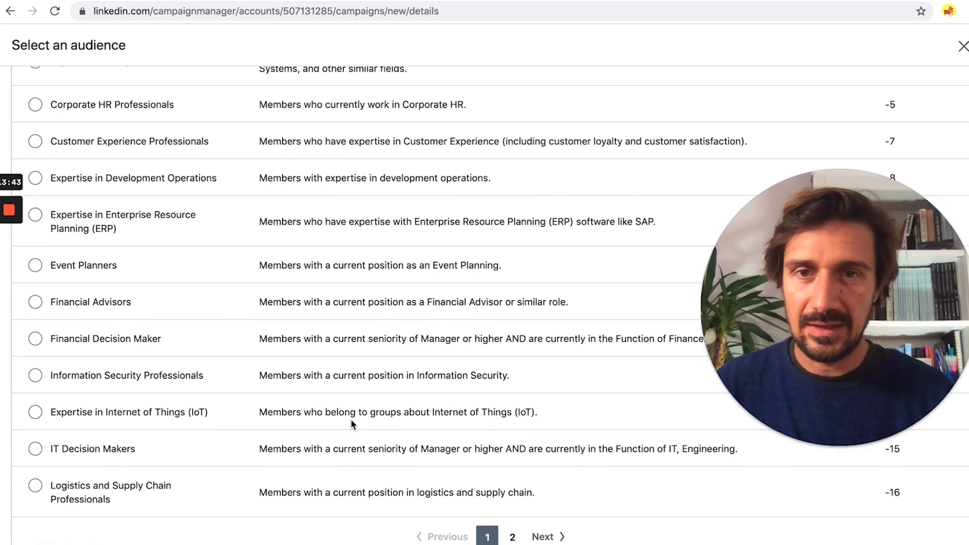
scroll(352, 424, up, 5)
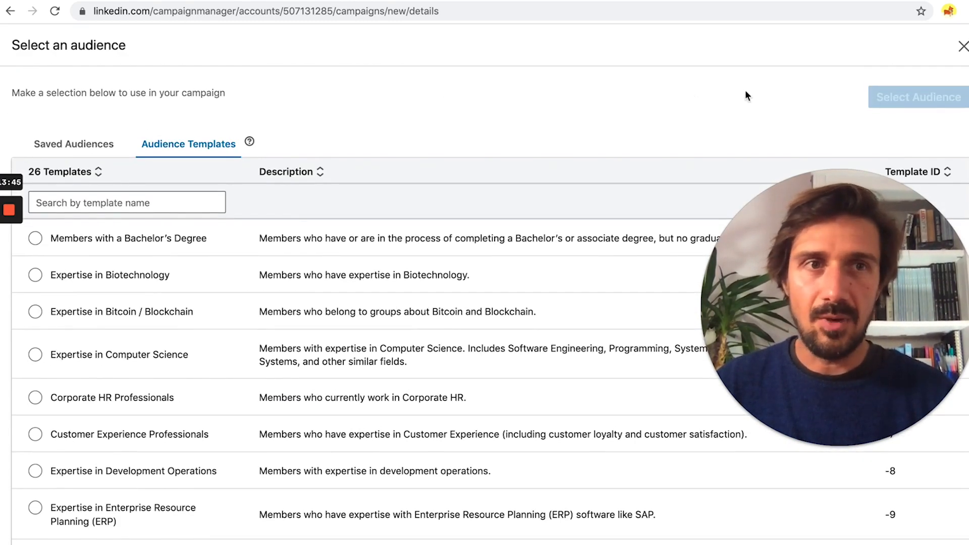
click(962, 47)
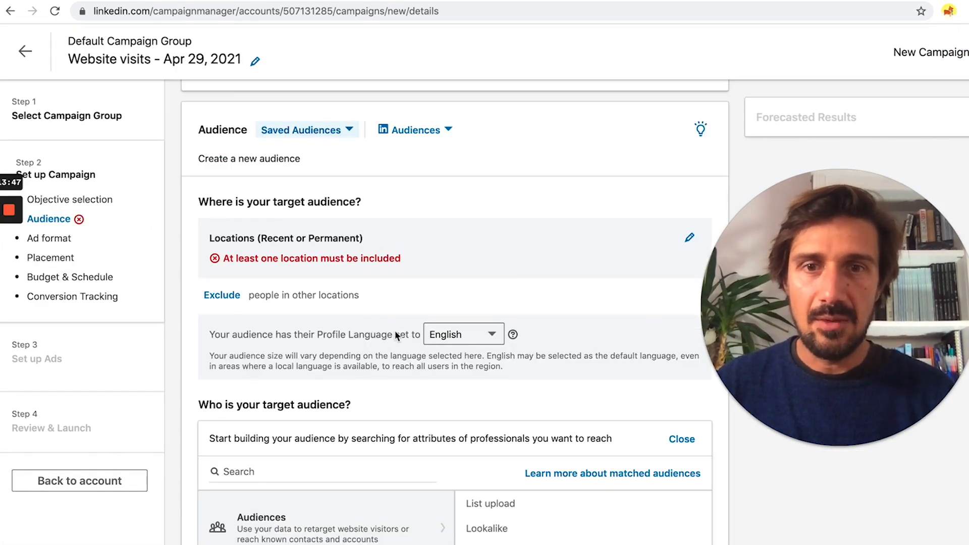
scroll(396, 335, down, 4)
scroll(395, 334, up, 2)
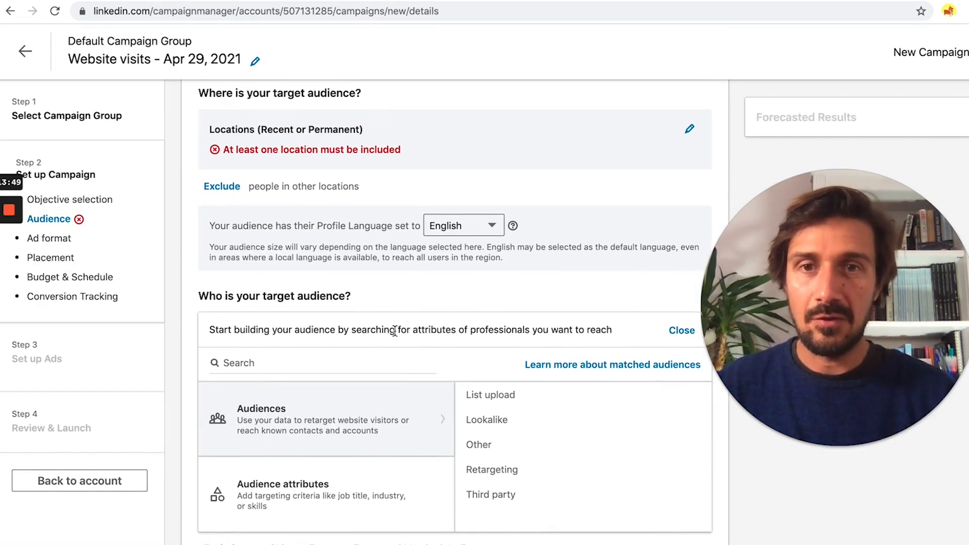
scroll(394, 332, up, 3)
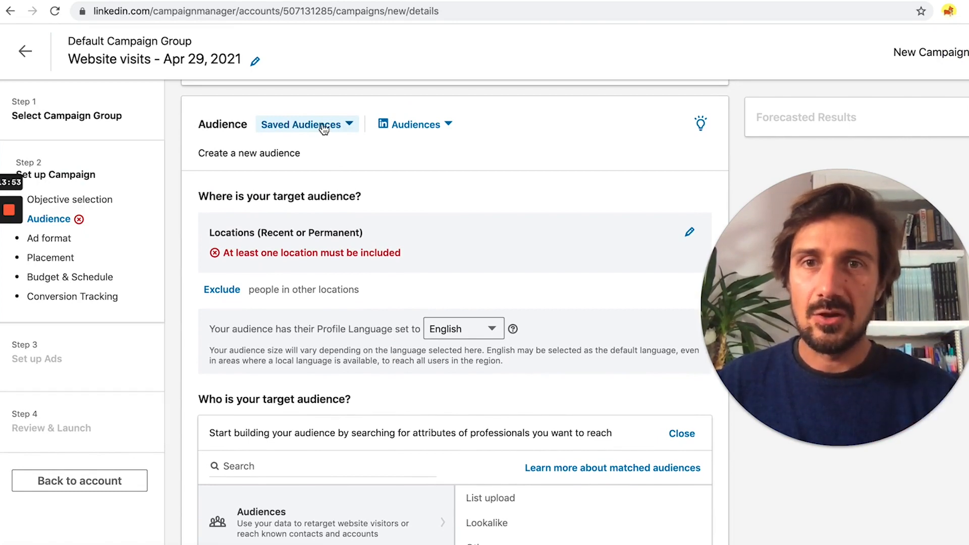
scroll(355, 287, down, 5)
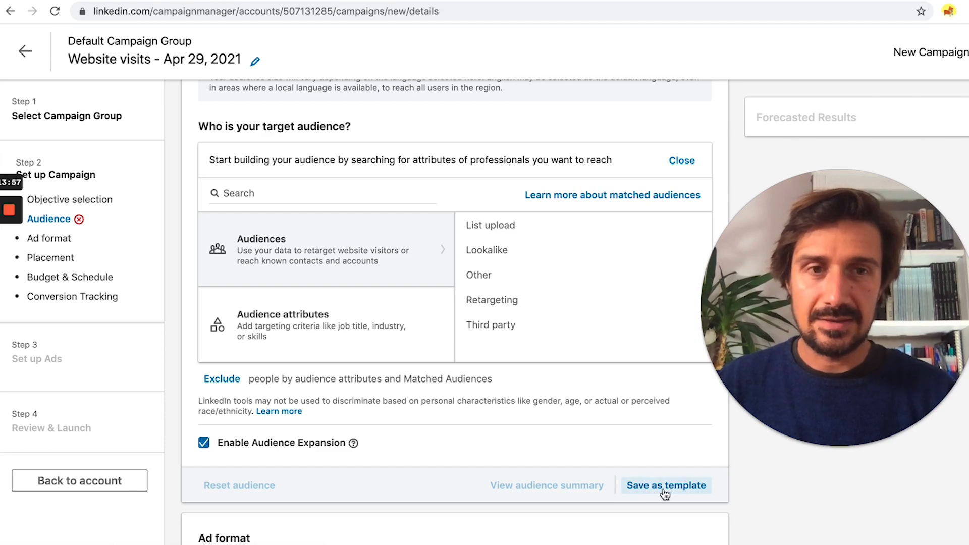
scroll(323, 194, up, 3)
scroll(322, 195, up, 2)
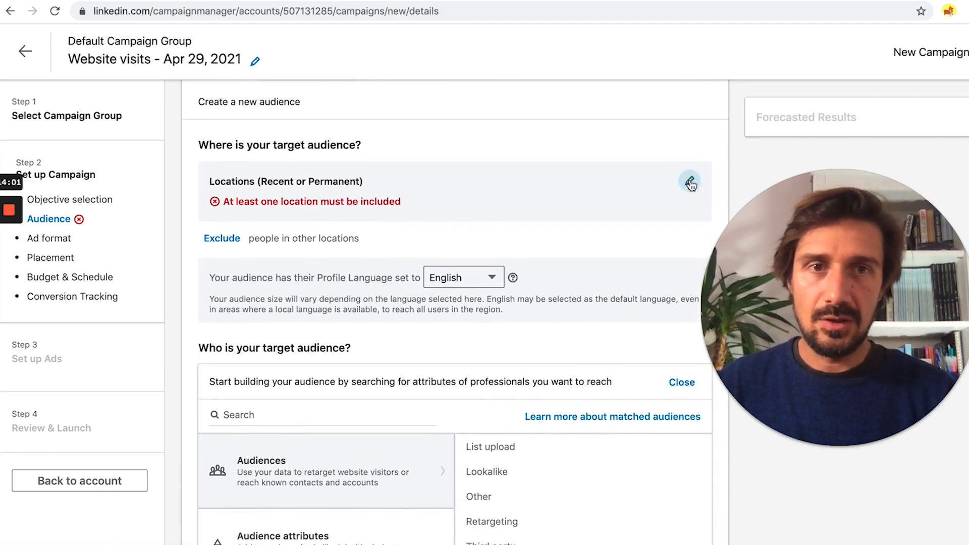
click(690, 184)
click(379, 183)
click(379, 183)
click(379, 182)
click(379, 185)
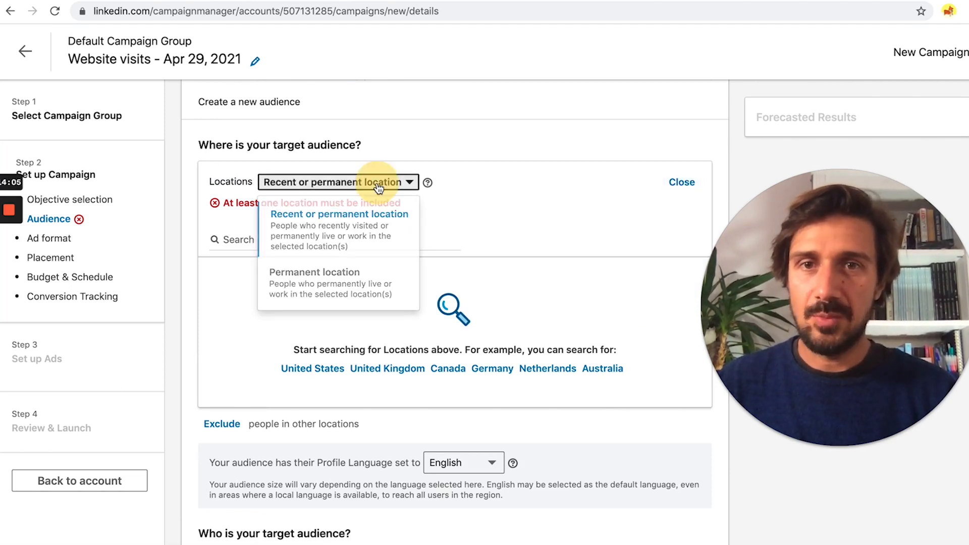
click(326, 239)
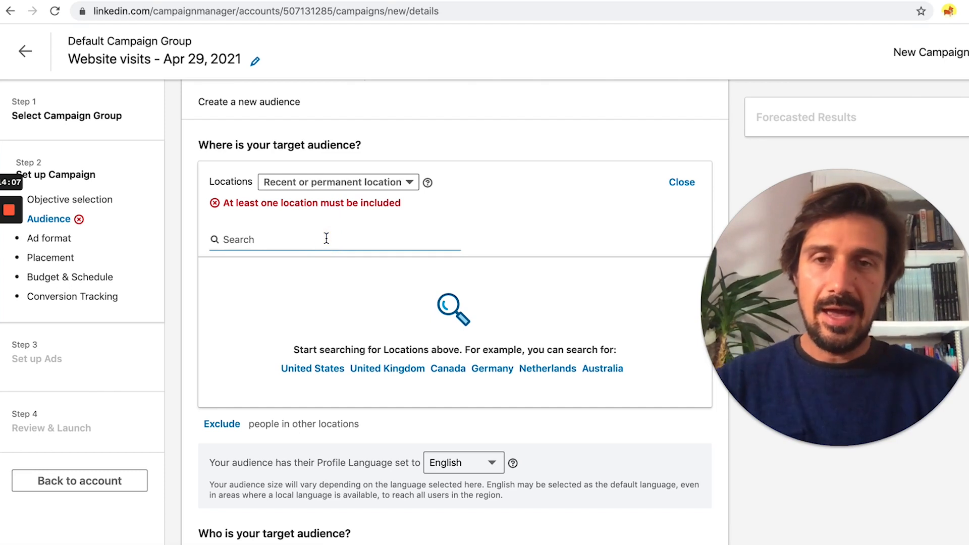
text(united)
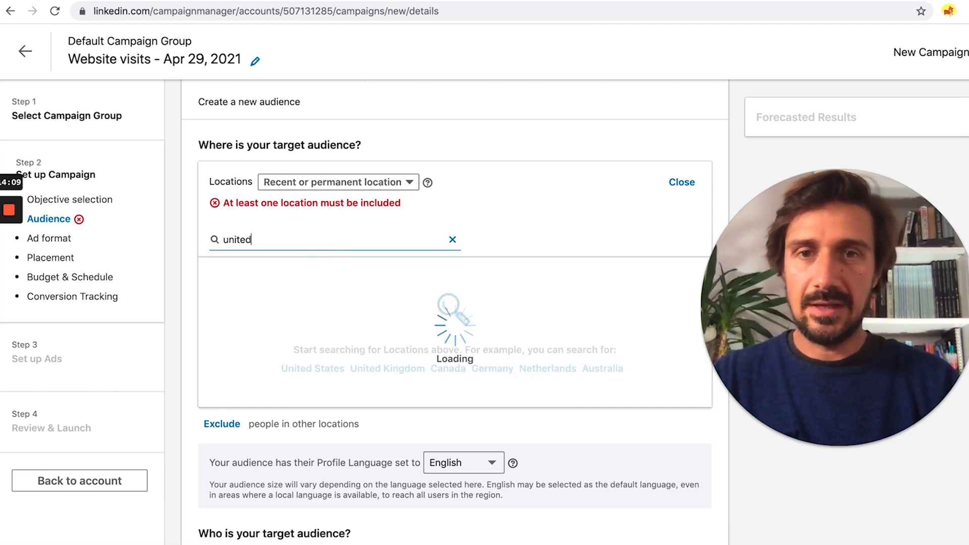
click(281, 293)
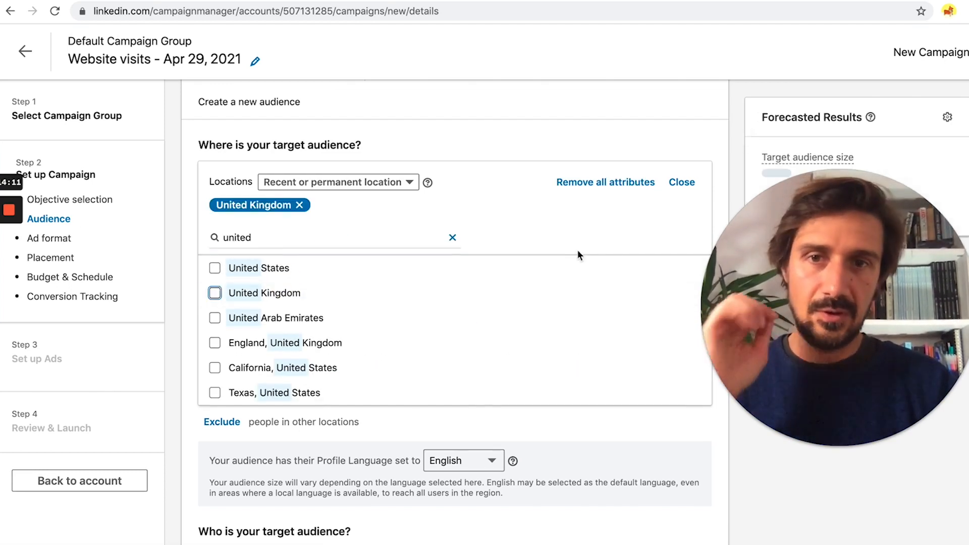
click(650, 243)
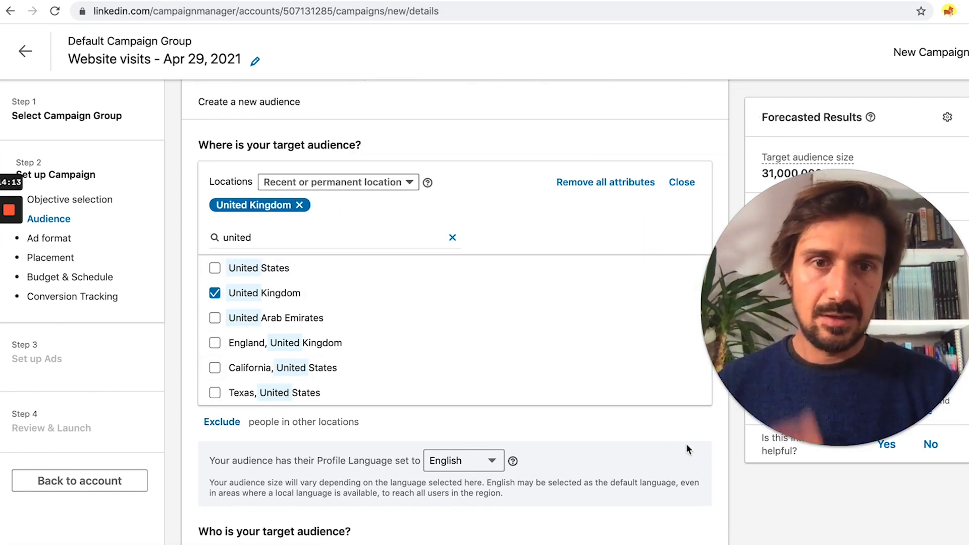
scroll(708, 474, down, 5)
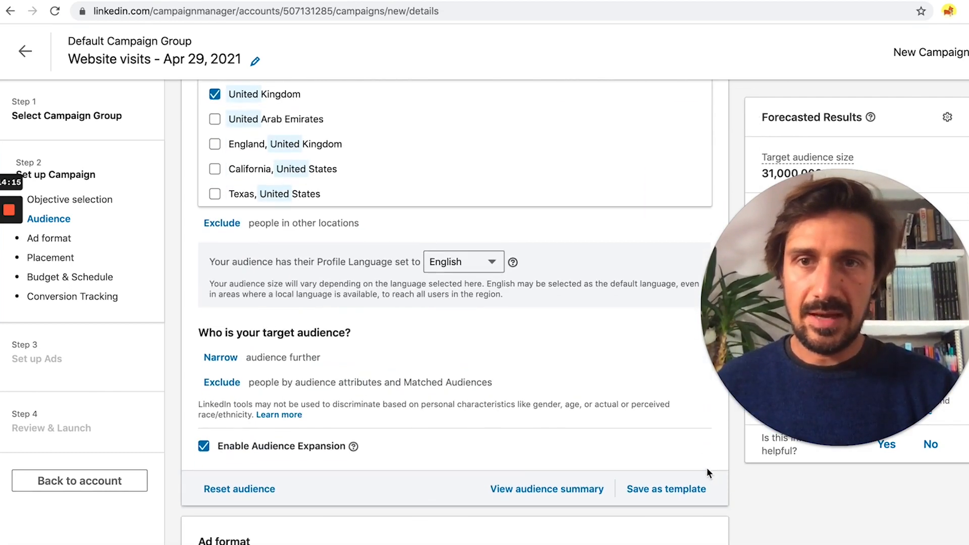
click(444, 250)
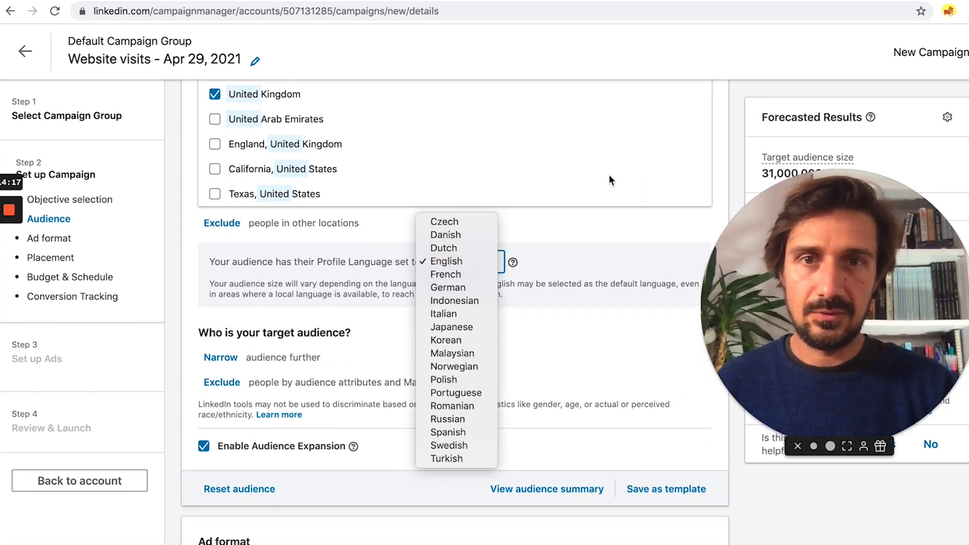
click(598, 237)
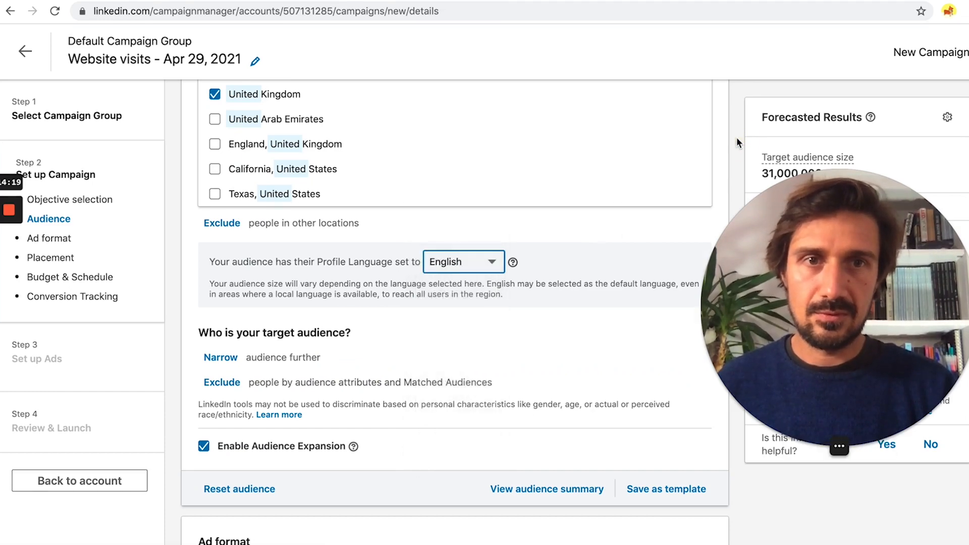
scroll(688, 186, up, 4)
click(683, 181)
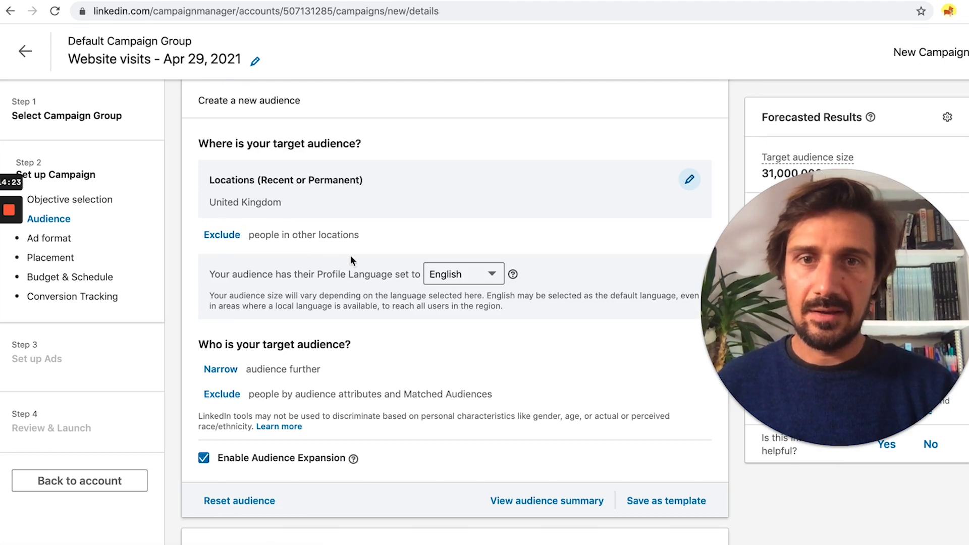
click(473, 276)
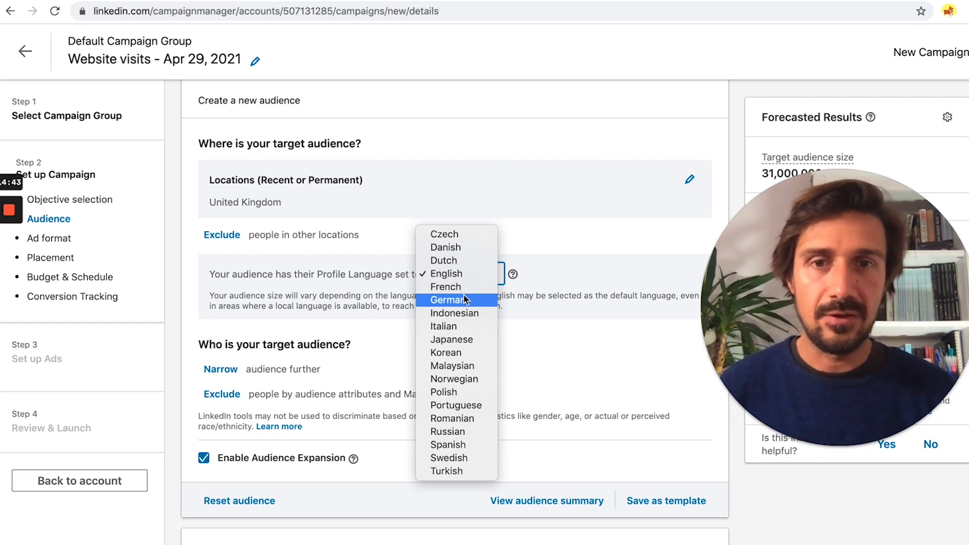
click(543, 244)
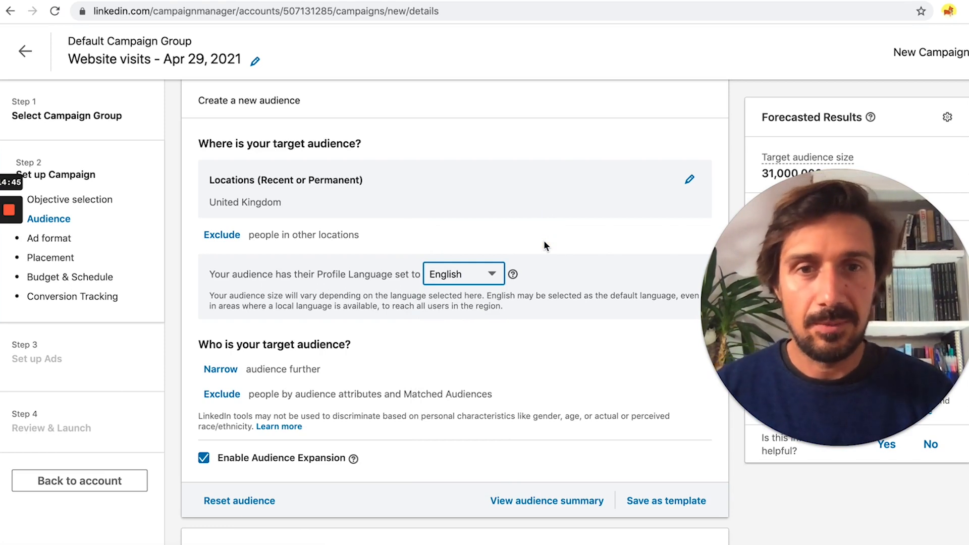
scroll(316, 321, down, 1)
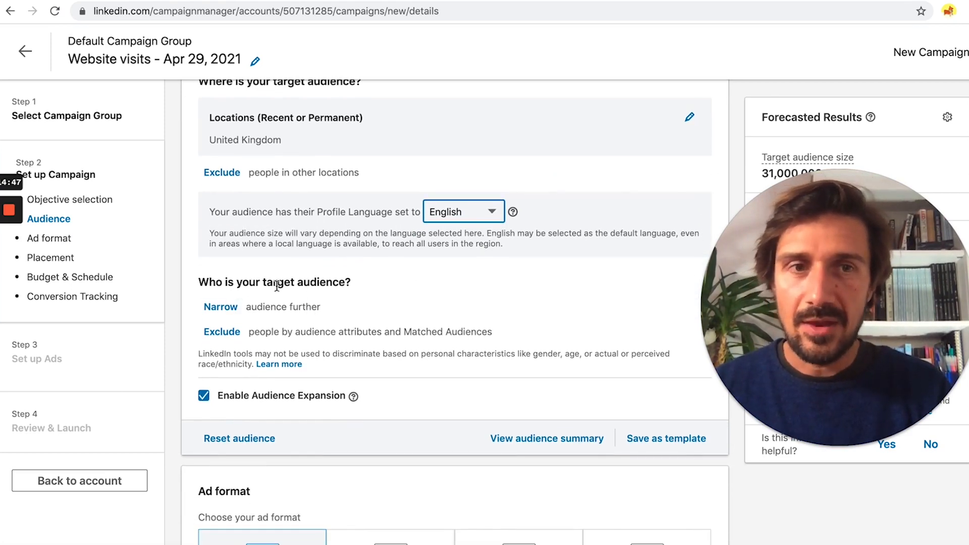
Step: Start narrowing the audience to reveal Company, Demographics, Education, Job Experience and Interests categories
click(226, 306)
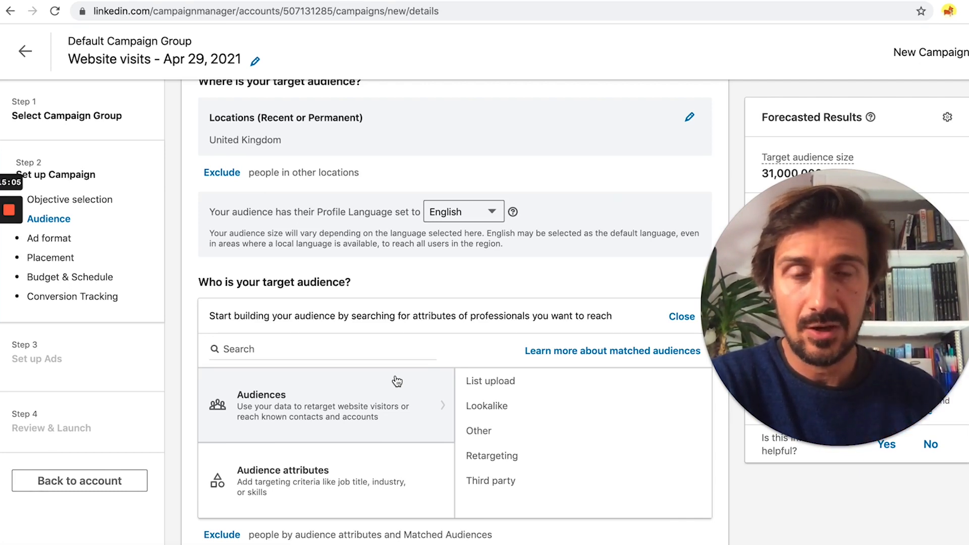
scroll(429, 430, down, 1)
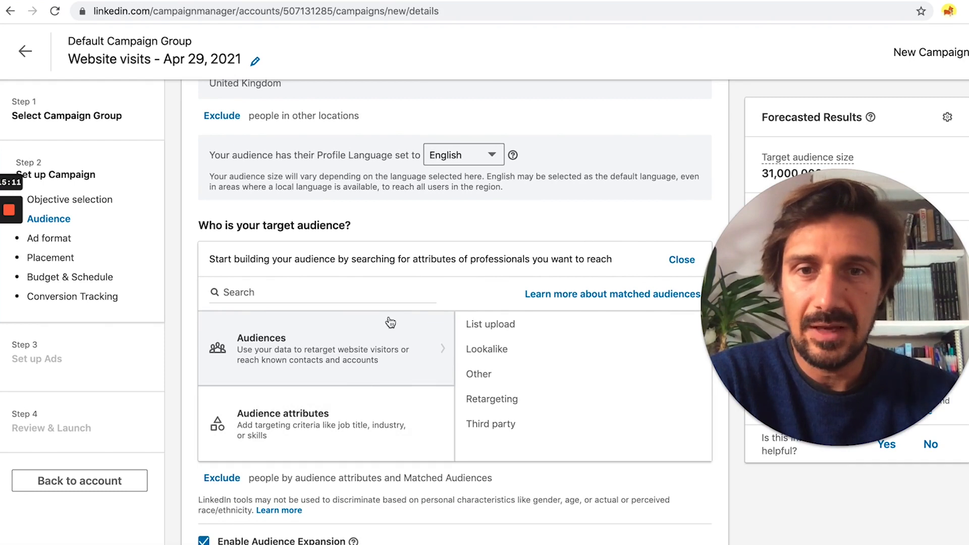
mouse_move(326, 422)
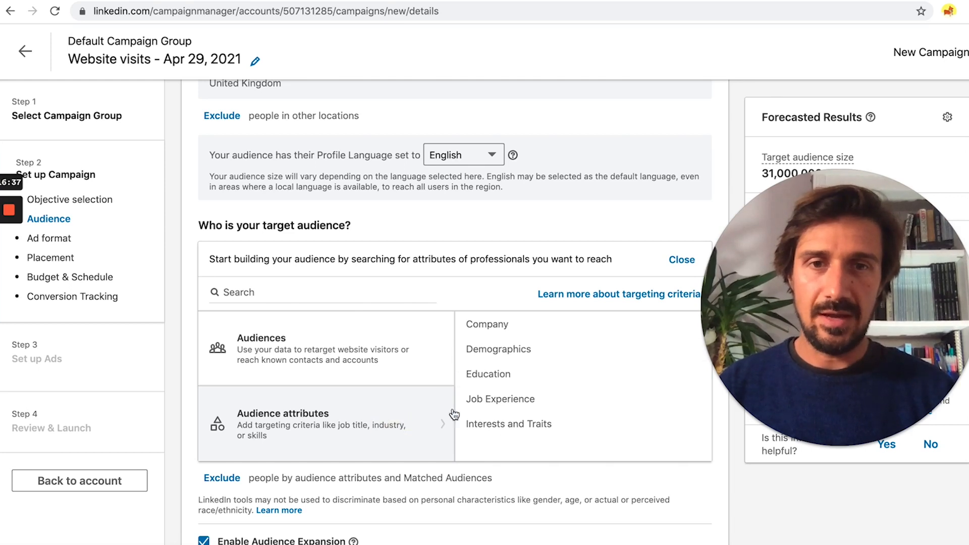
Step: Target the job title Chief Marketing Officer, then add another AND attribute group
click(520, 400)
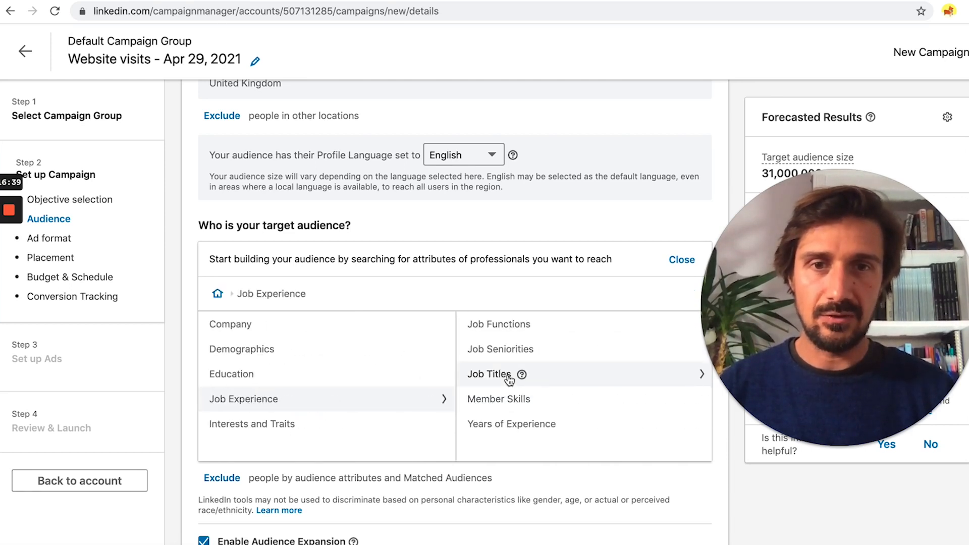
click(507, 374)
click(438, 293)
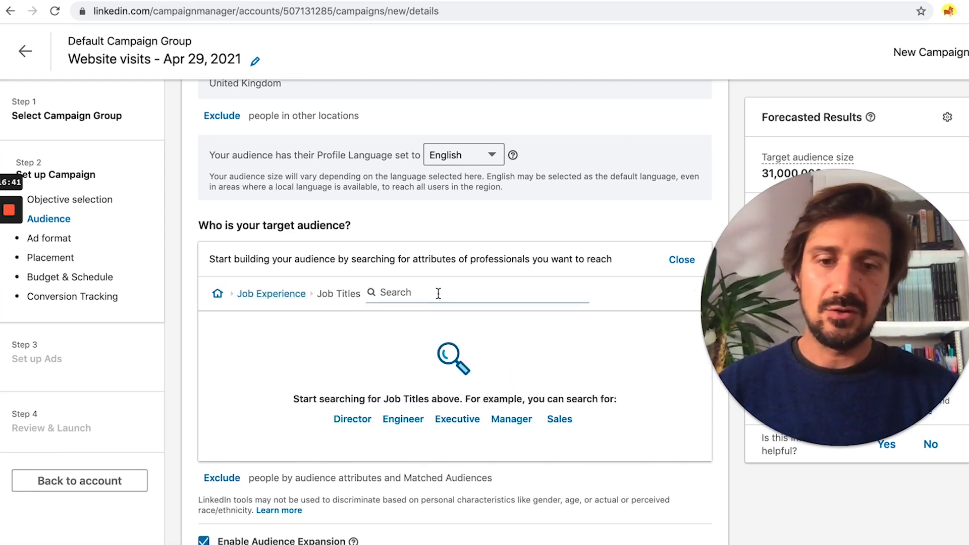
text(cmo)
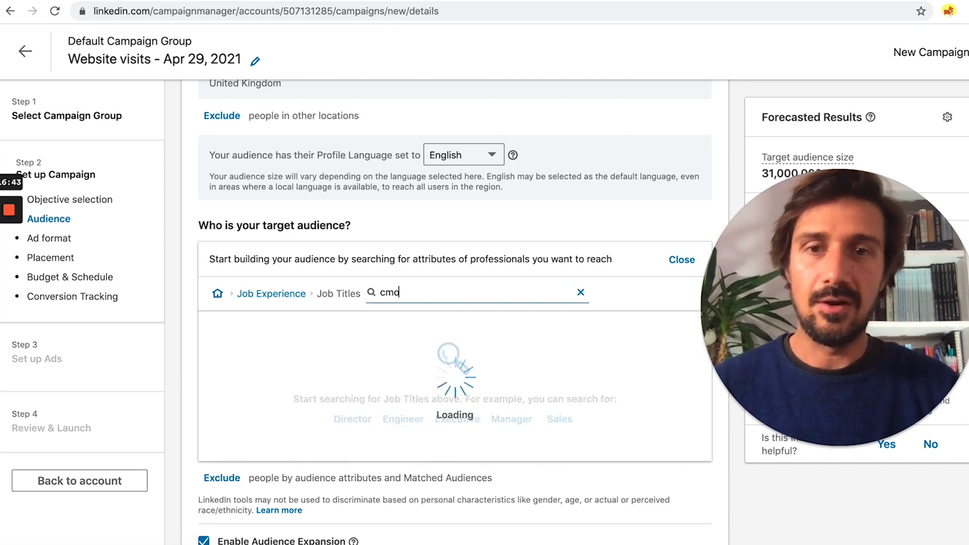
click(291, 353)
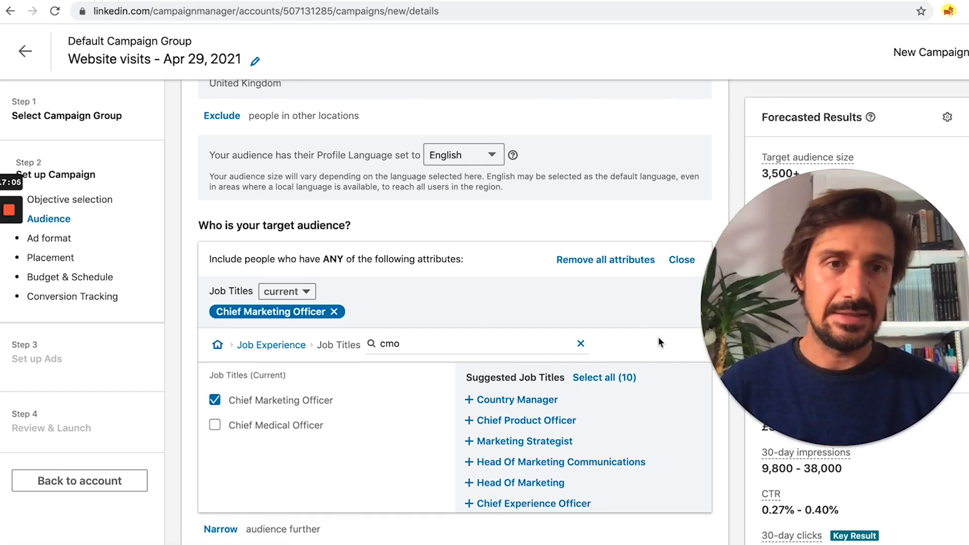
scroll(658, 338, down, 4)
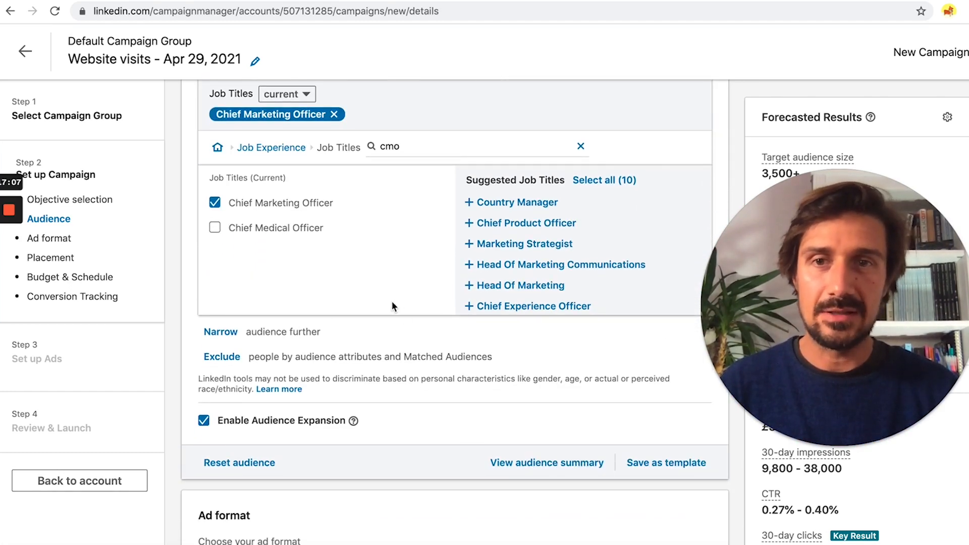
click(219, 333)
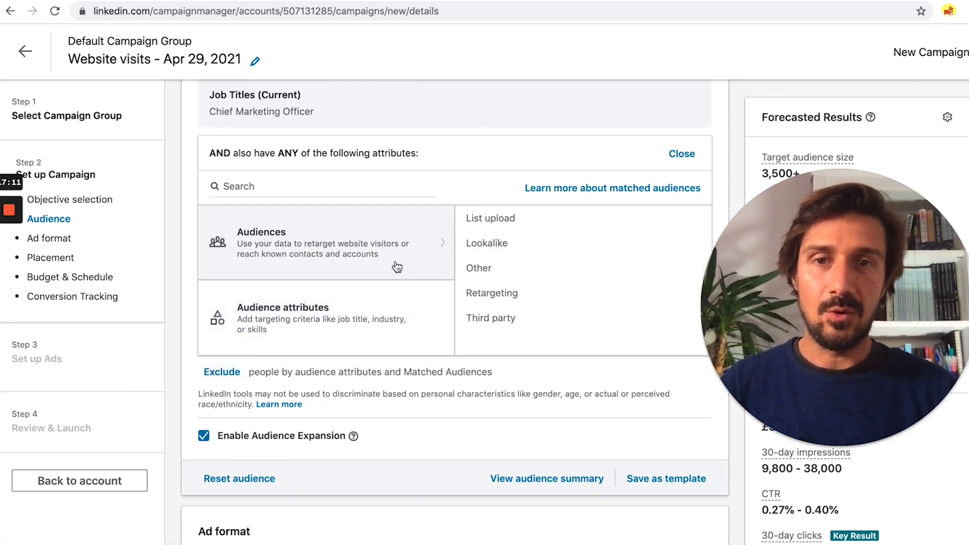
Step: Require the Computer Software company industry in the new AND group
click(370, 305)
click(503, 219)
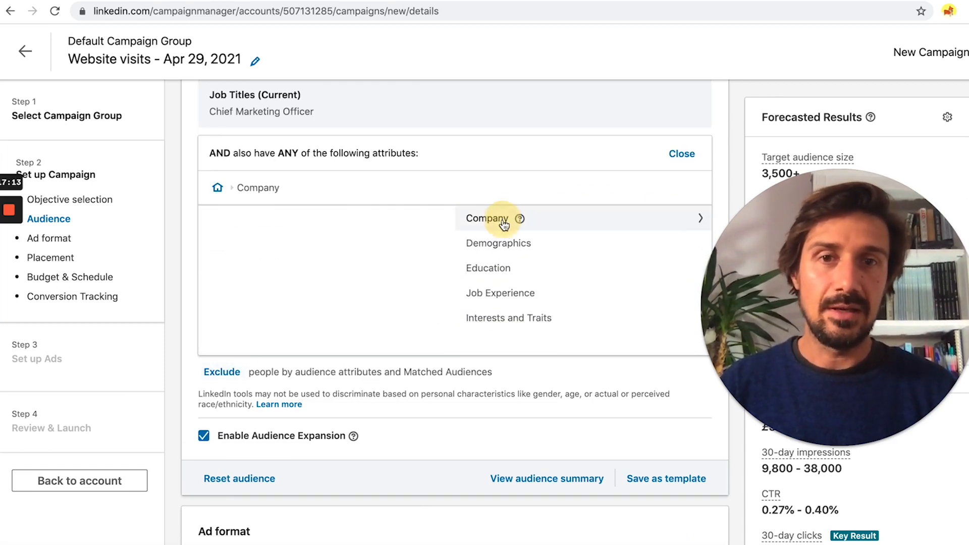
click(218, 188)
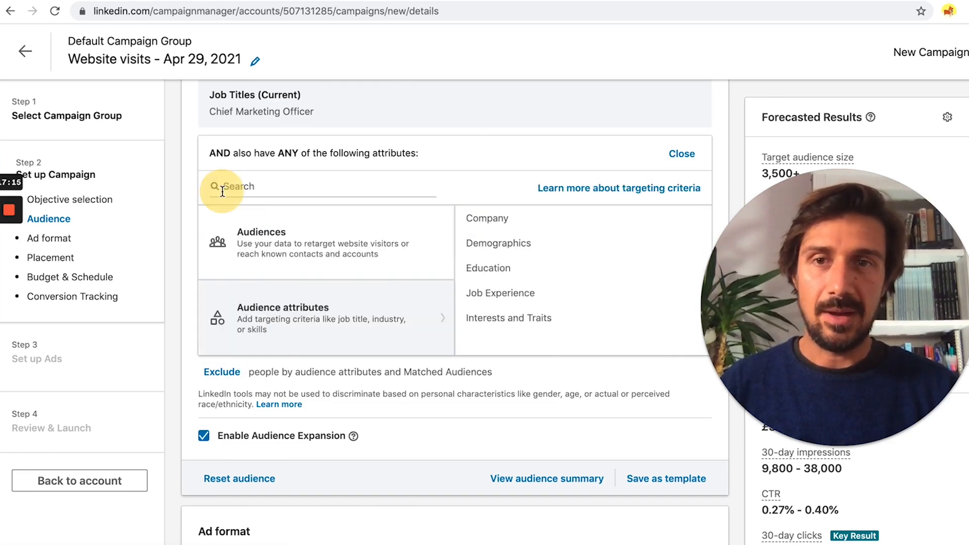
click(493, 219)
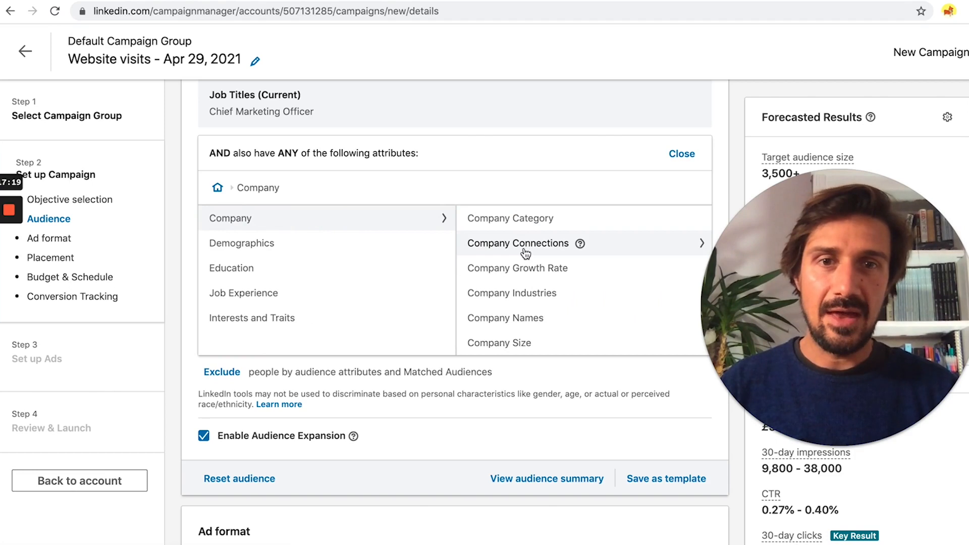
scroll(526, 318, down, 1)
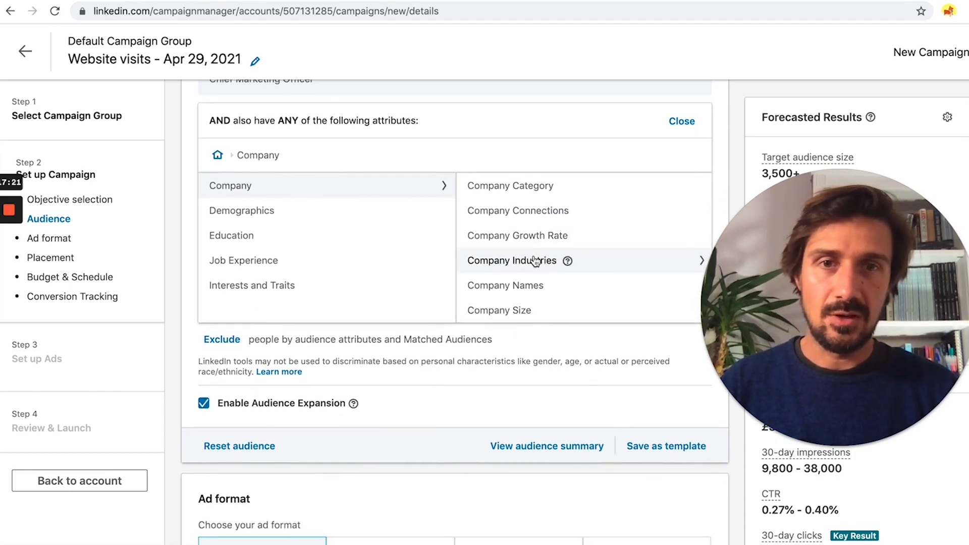
click(515, 260)
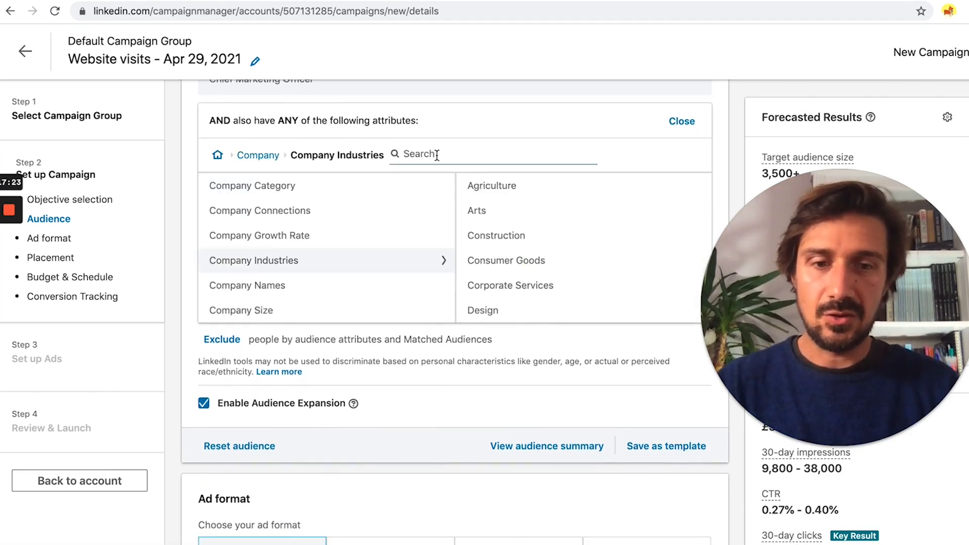
text(softwa)
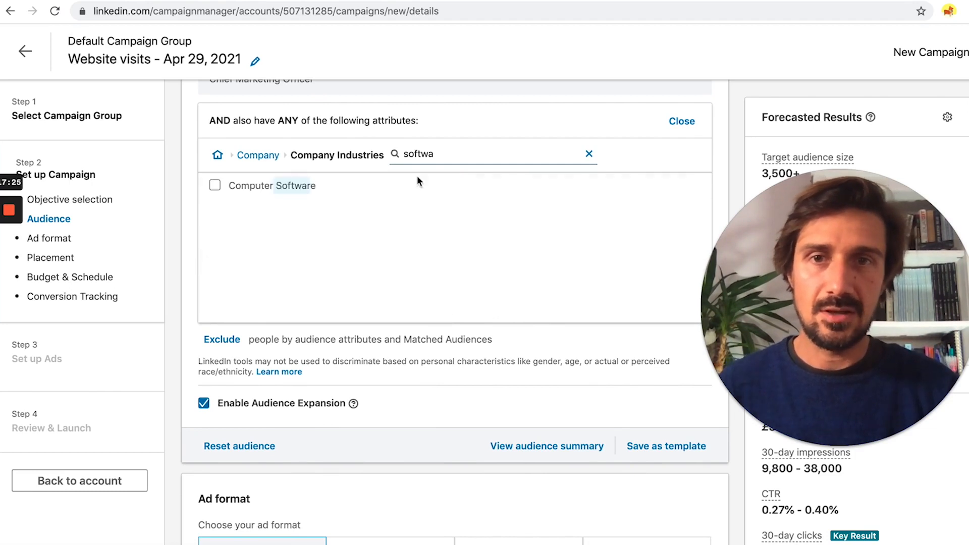
click(262, 184)
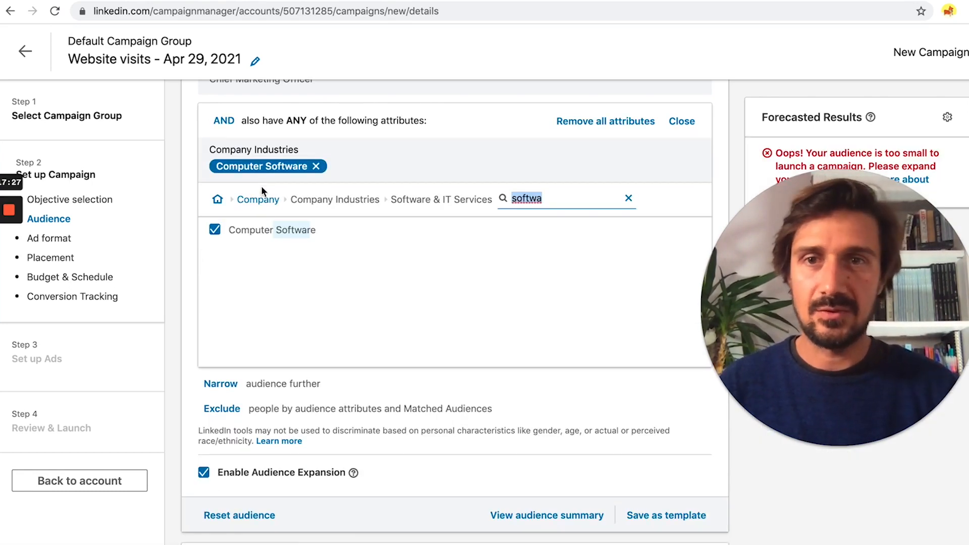
Step: Review the audience forecast, which now warns the audience is too small
click(717, 176)
drag(801, 206, 804, 309)
scroll(631, 217, up, 2)
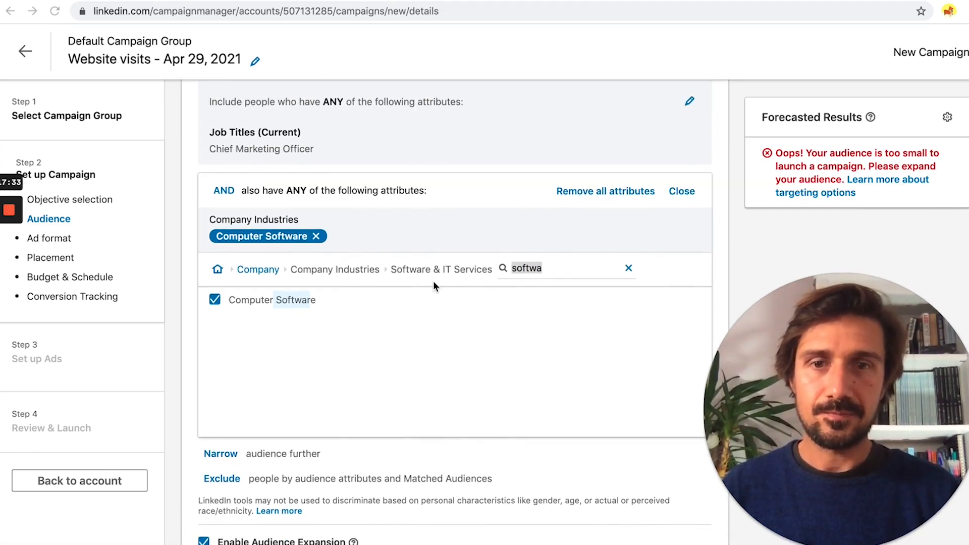
scroll(434, 284, down, 1)
scroll(434, 286, up, 2)
scroll(433, 281, up, 4)
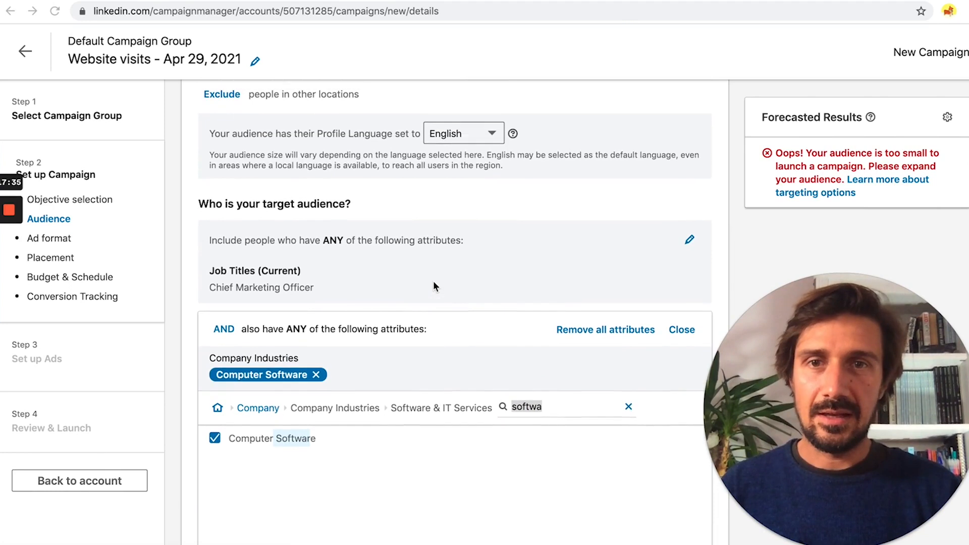
Step: Add Marketing Director and Marketing Manager to the job titles alongside Chief Marketing Officer
scroll(539, 203, up, 1)
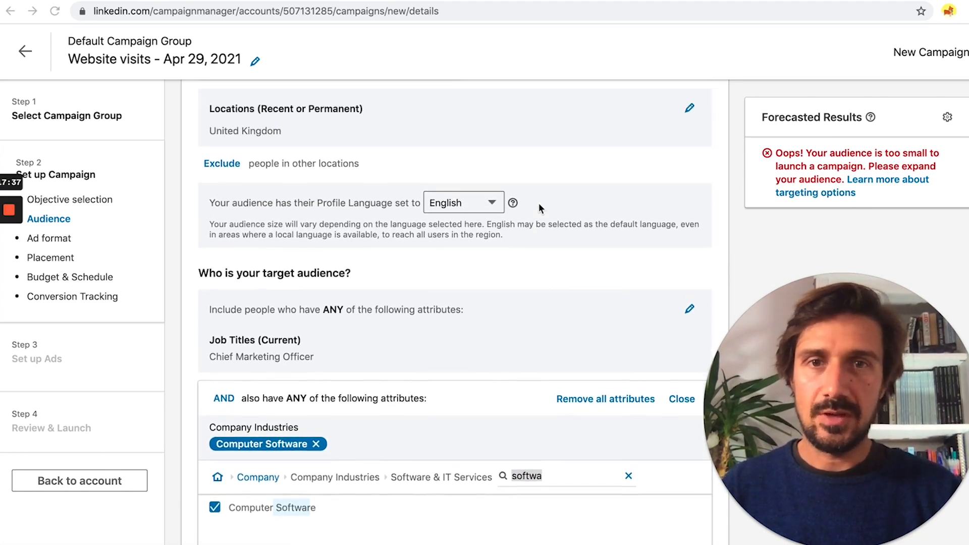
click(690, 286)
click(690, 286)
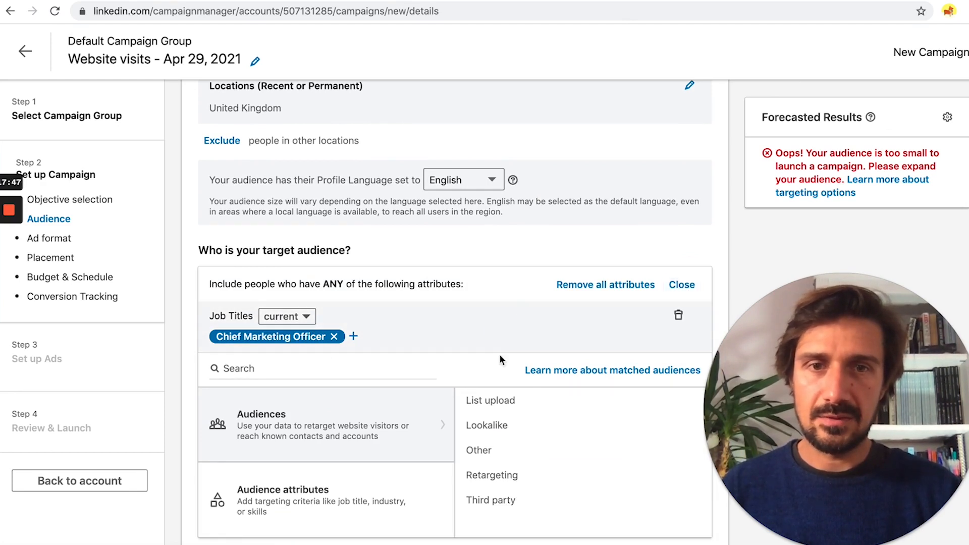
mouse_move(418, 500)
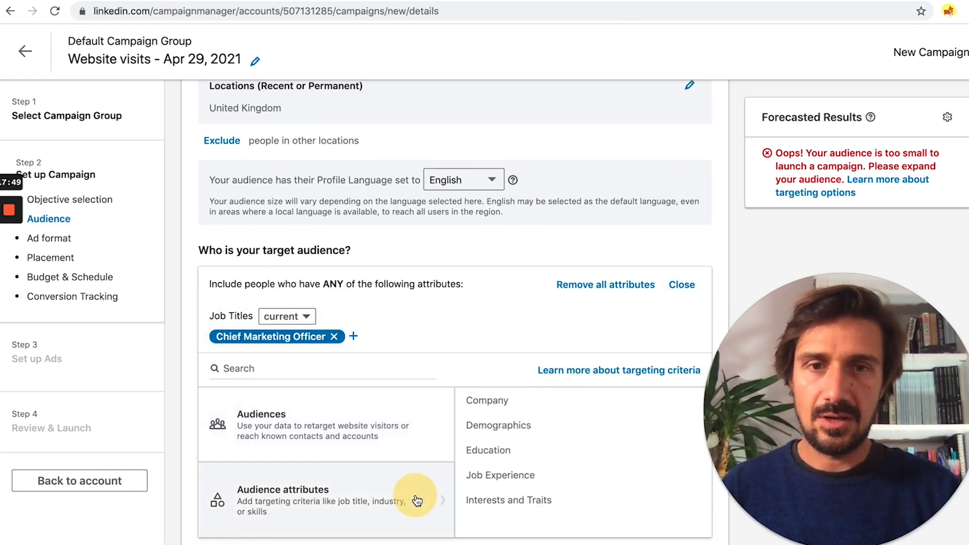
click(512, 474)
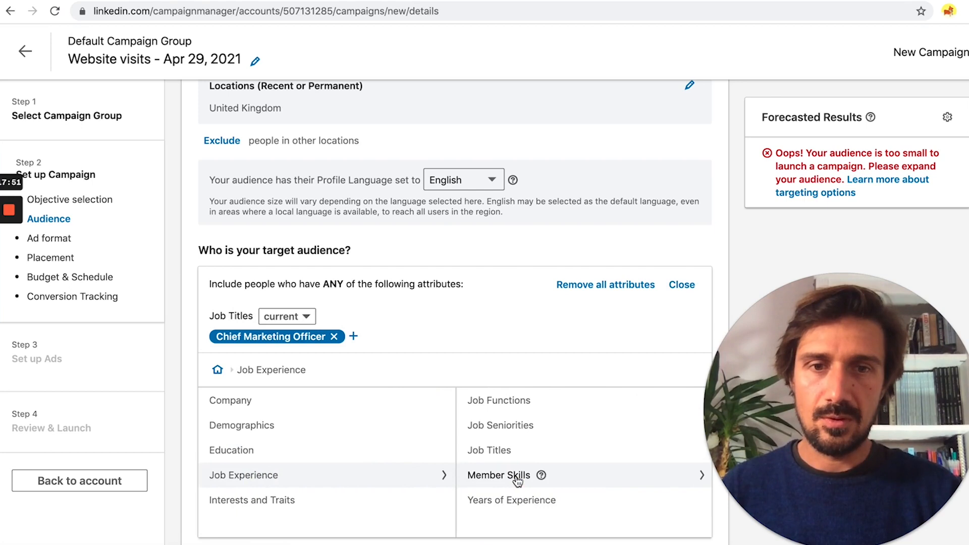
click(511, 454)
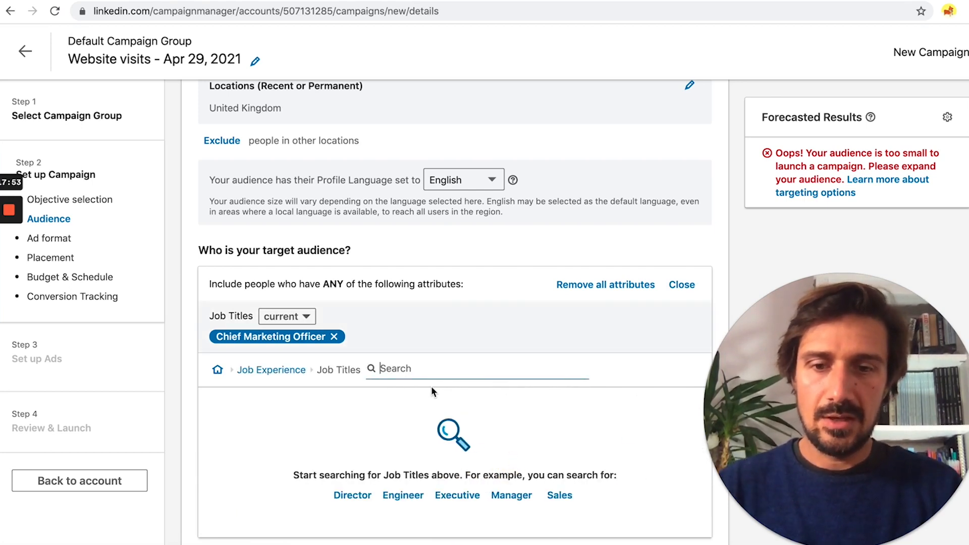
text(marketing)
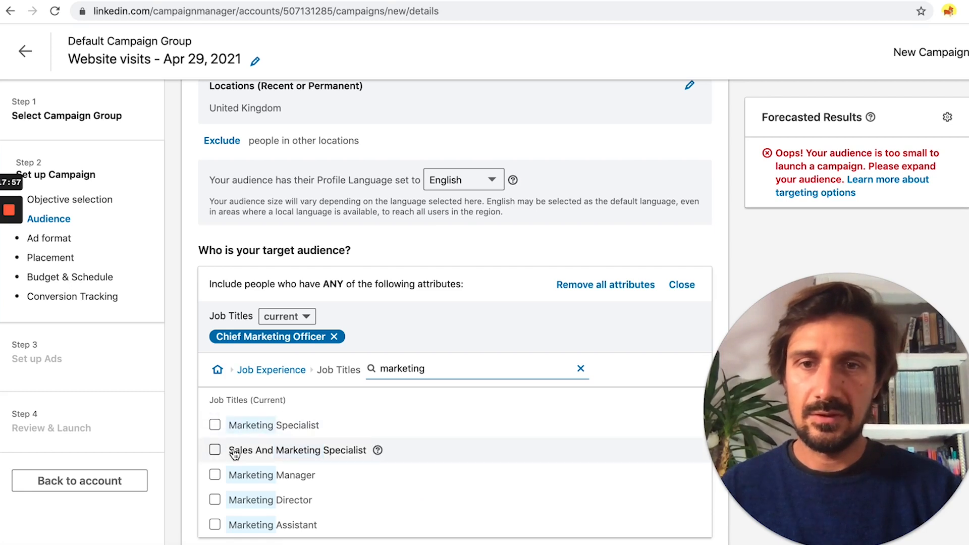
scroll(225, 449, down, 2)
click(214, 445)
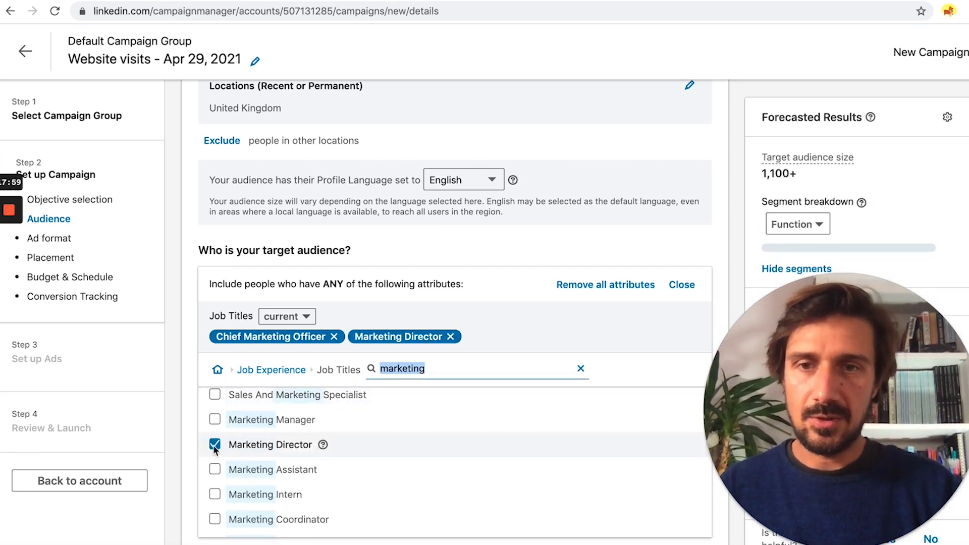
click(215, 420)
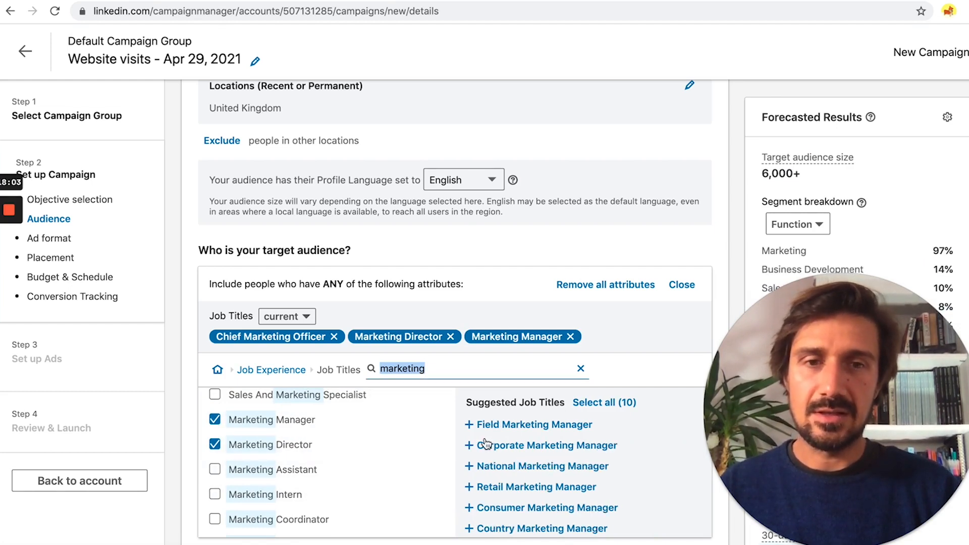
click(712, 322)
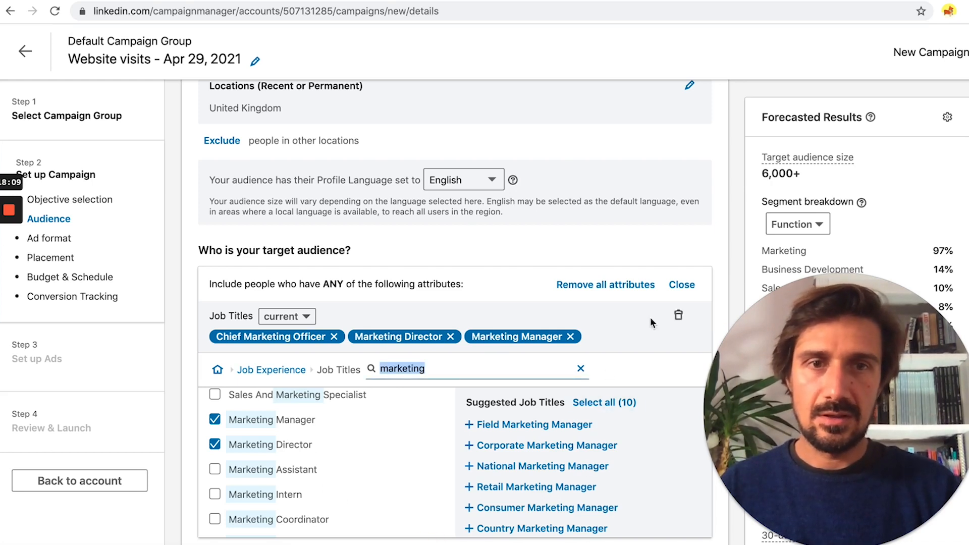
click(681, 286)
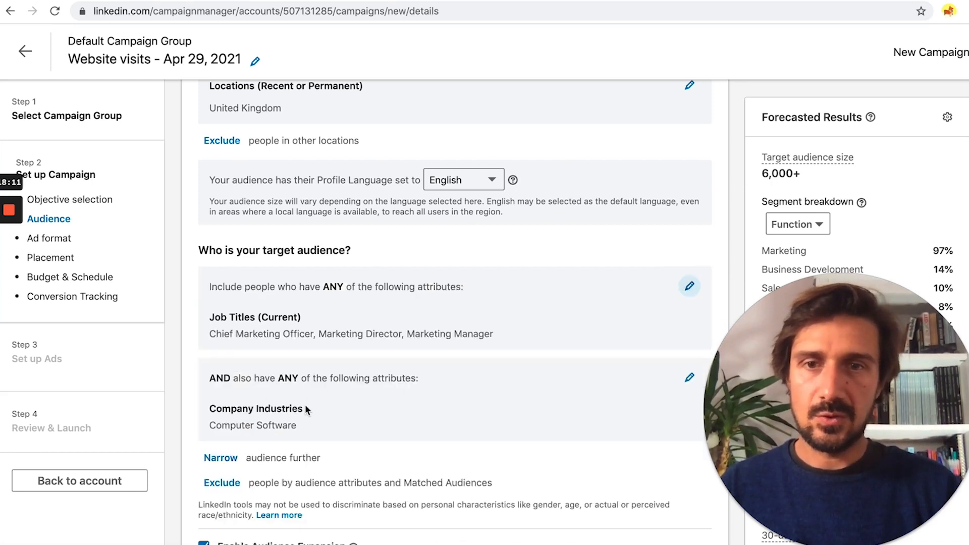
Step: Add Internet to the company industries alongside Computer Software, raising the forecast to 12,000+
click(690, 378)
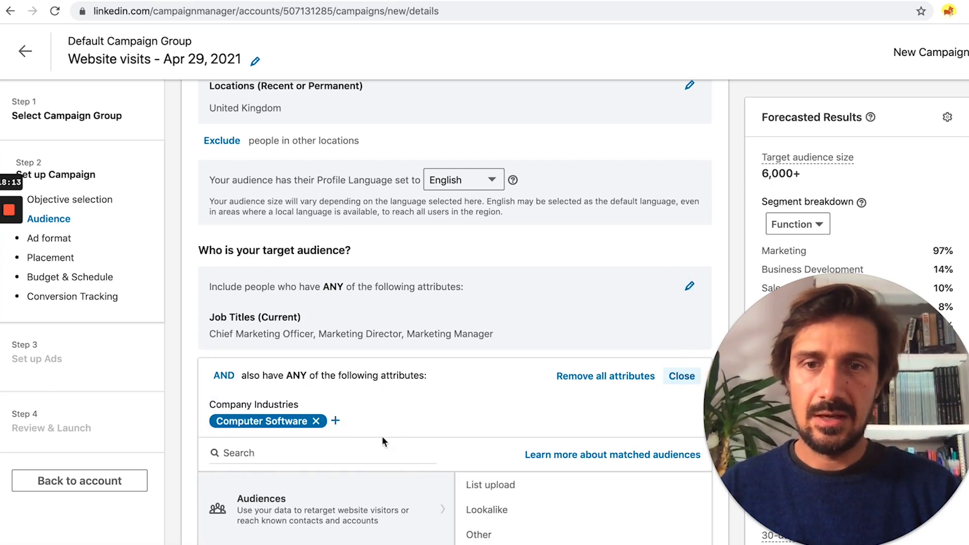
click(335, 422)
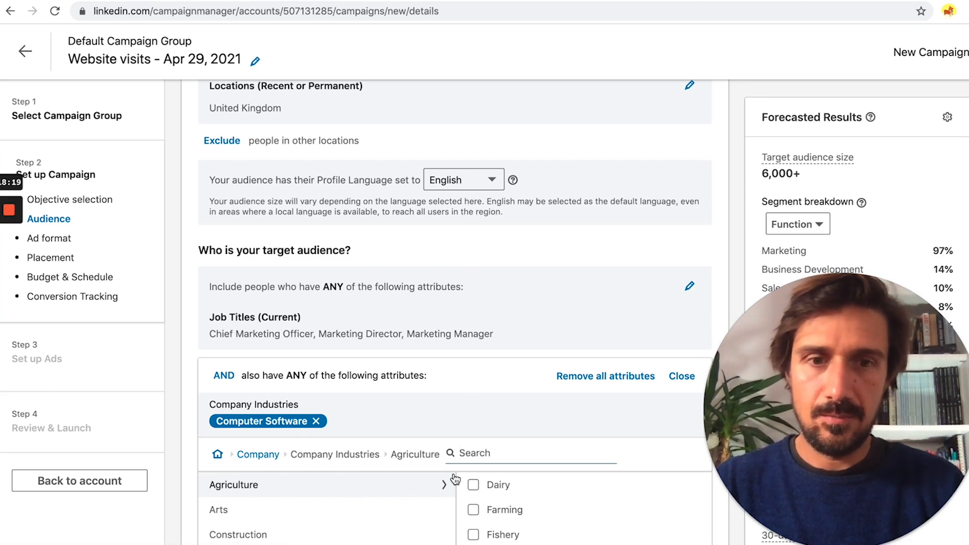
text(intern)
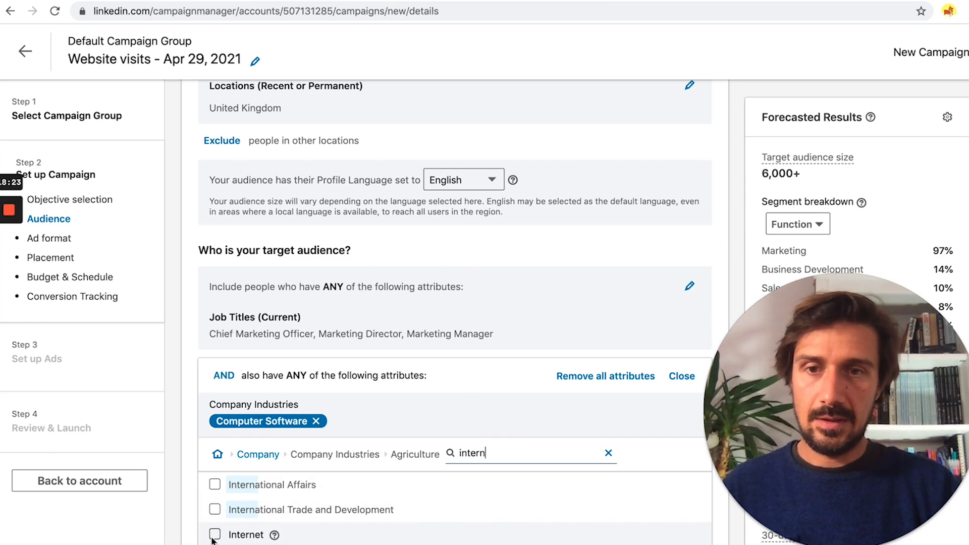
click(214, 536)
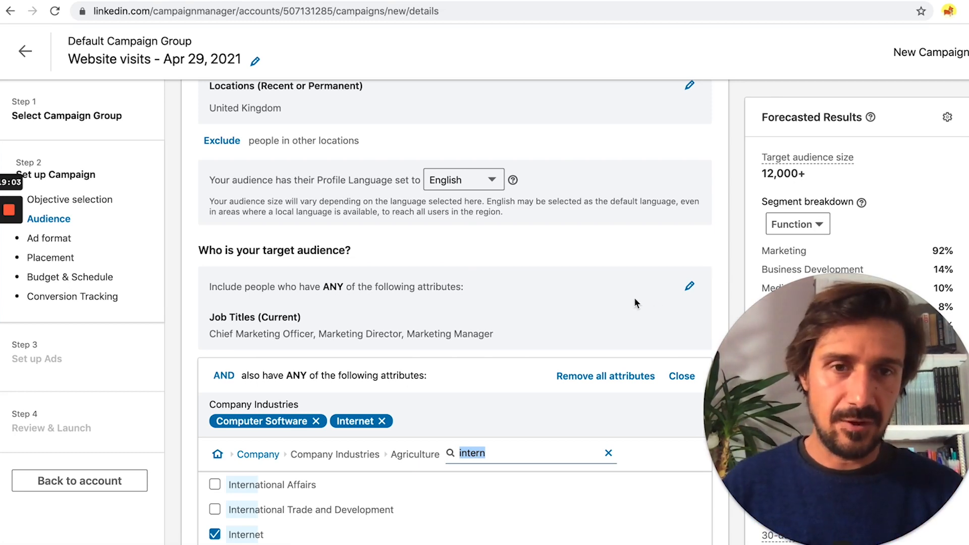
scroll(634, 300, down, 3)
scroll(634, 298, down, 3)
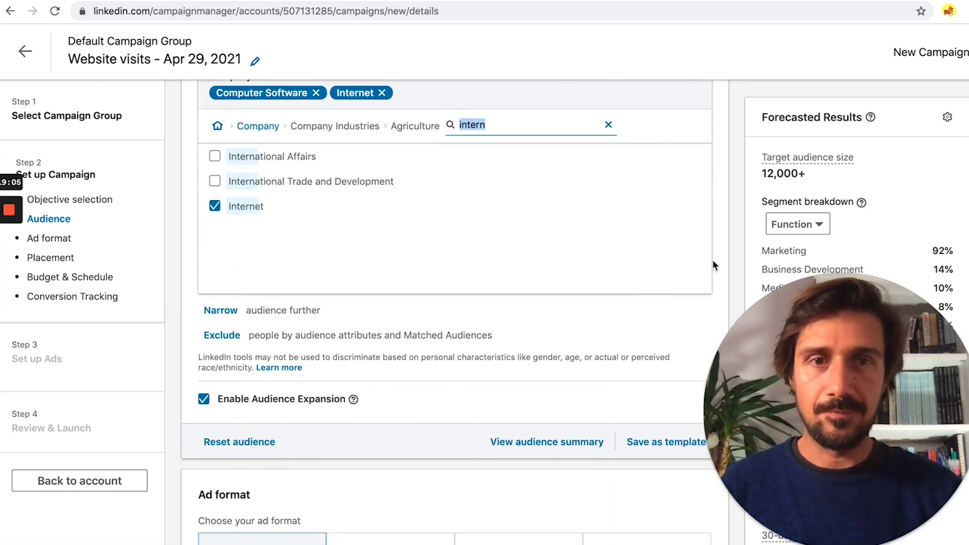
scroll(476, 197, up, 2)
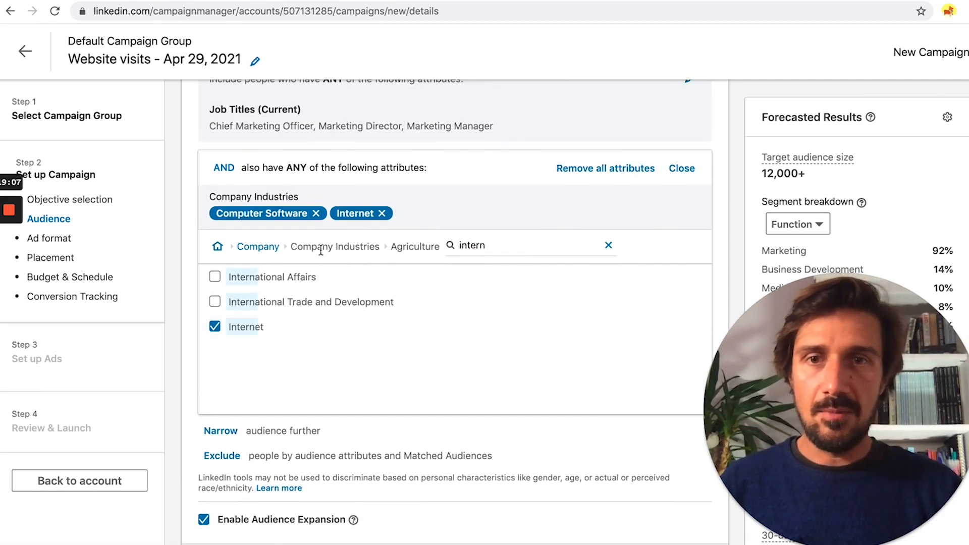
Step: Target the member group 'Sustain-Ability : Developing Abilities to Sustain' under Interests and Traits
click(218, 246)
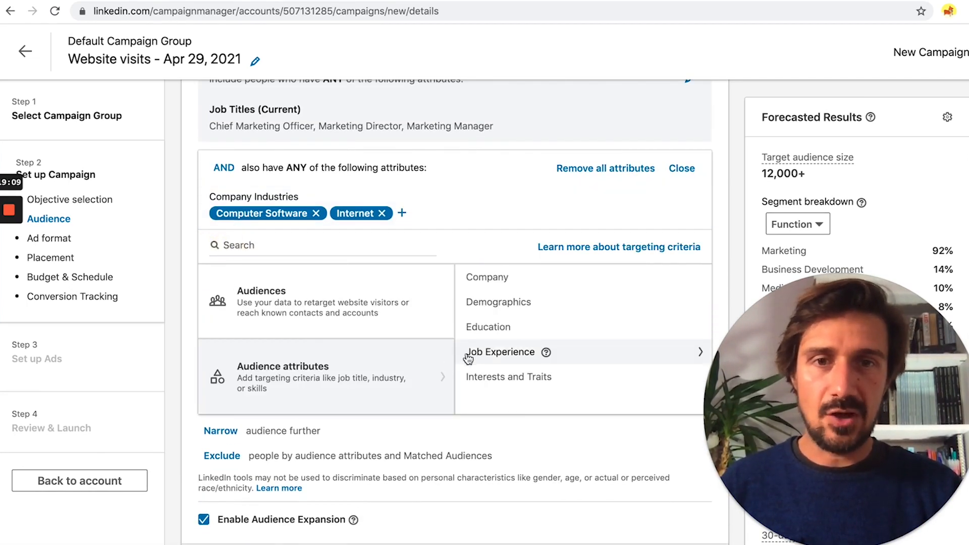
click(510, 356)
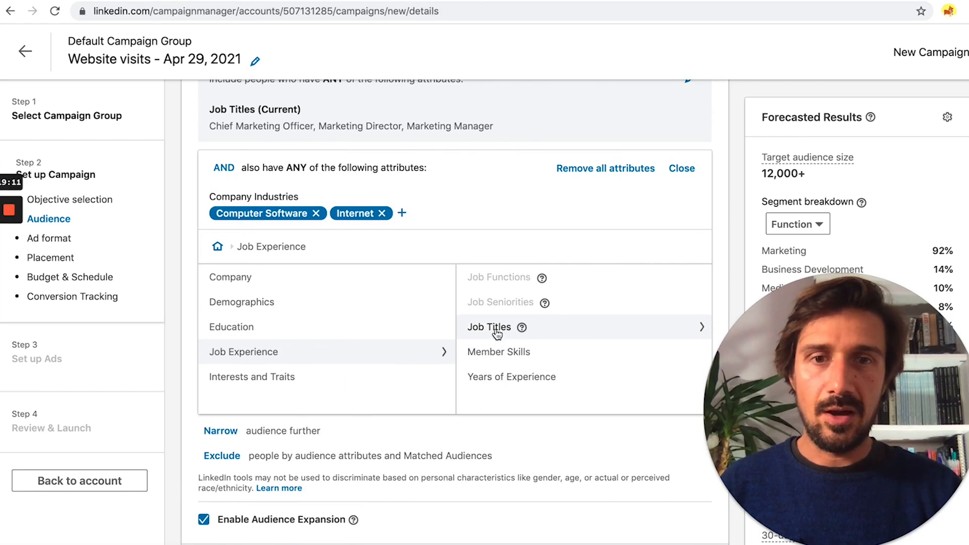
click(263, 383)
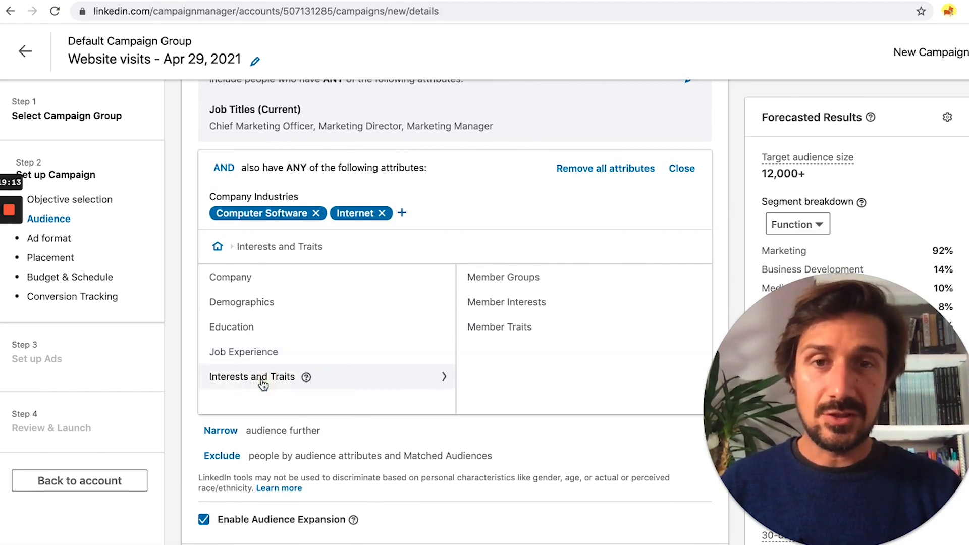
click(511, 279)
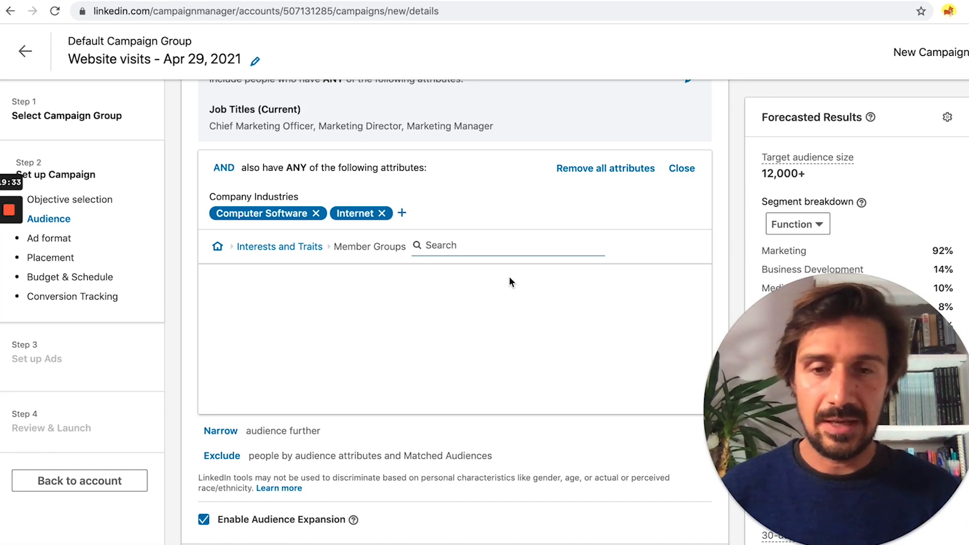
text(sustain)
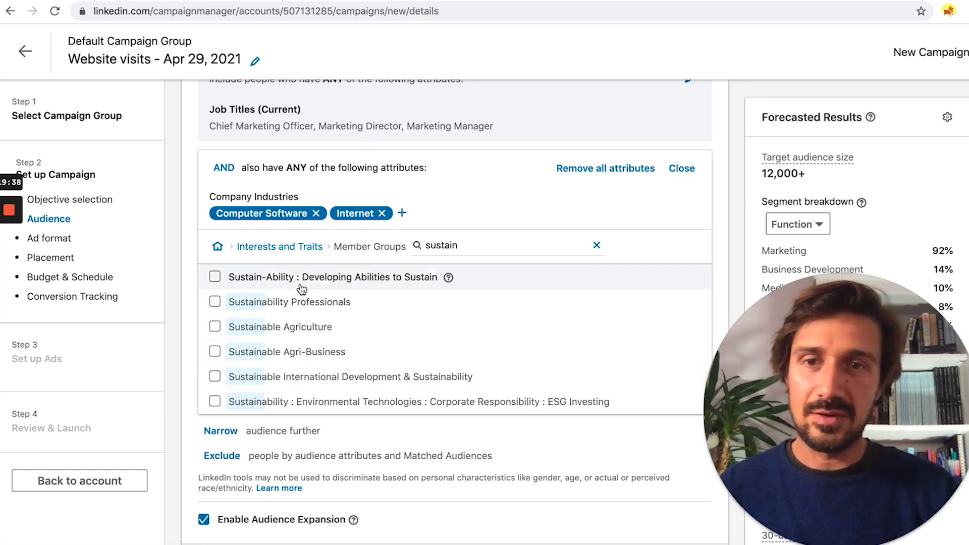
click(450, 278)
mouse_move(449, 323)
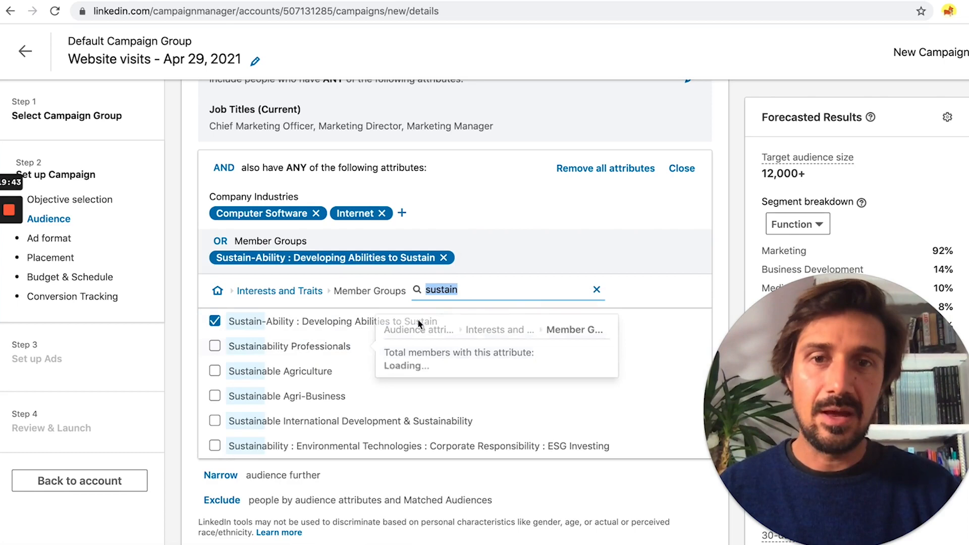
click(674, 271)
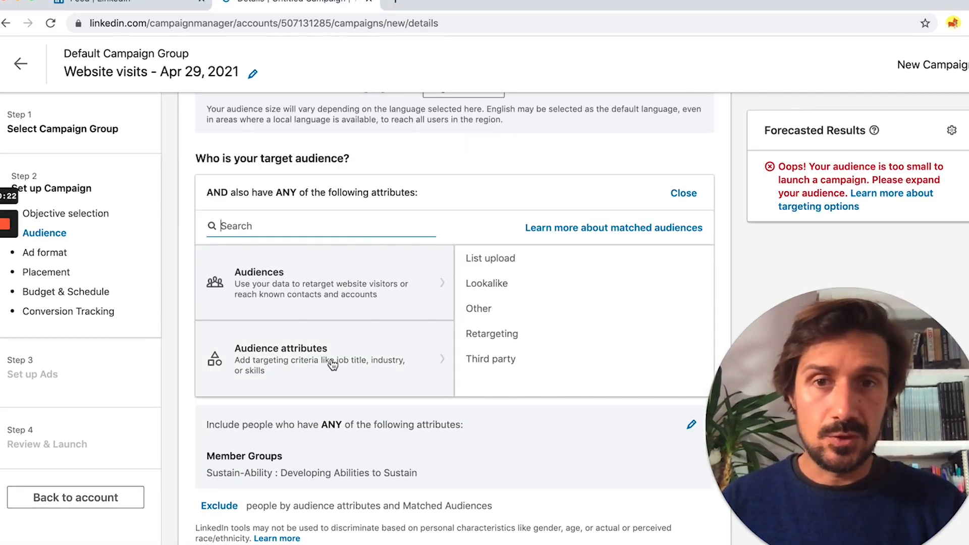
Step: Add Director, Manager, VP, CXO and Owner job seniorities to the campaign audience
click(328, 362)
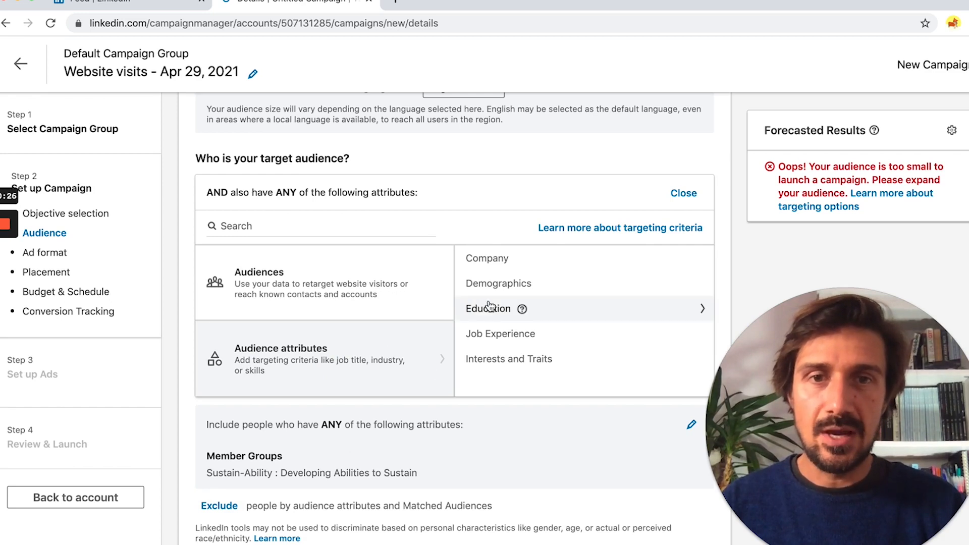
click(502, 338)
click(508, 287)
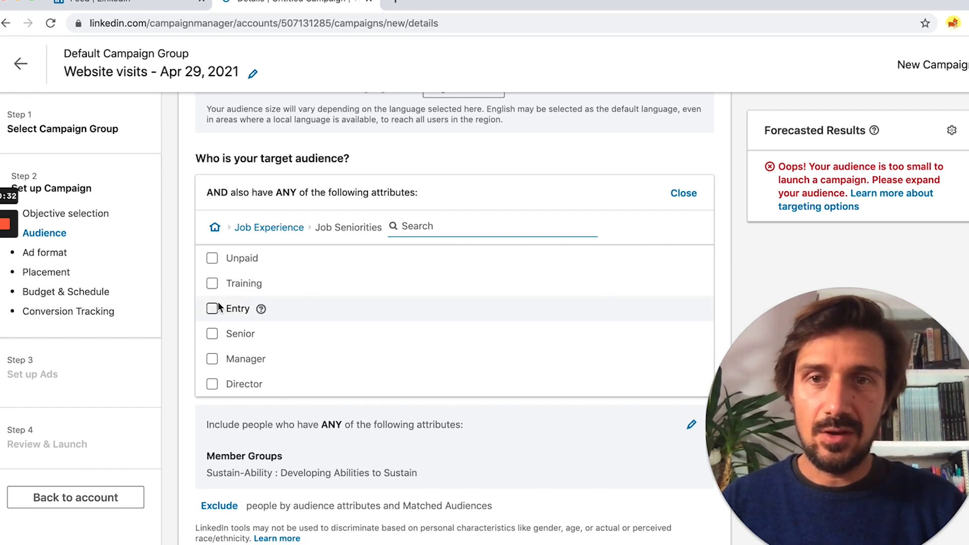
scroll(214, 364, down, 3)
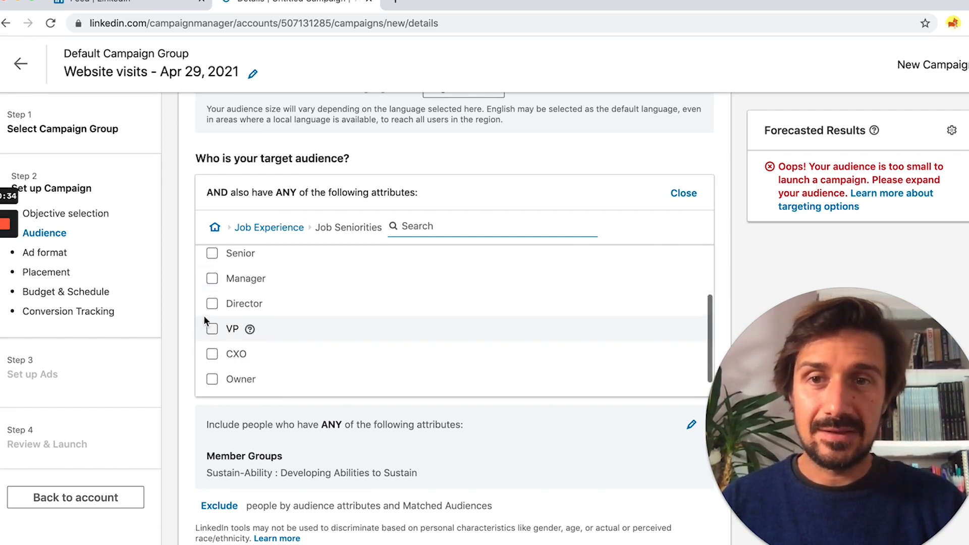
click(211, 305)
click(211, 322)
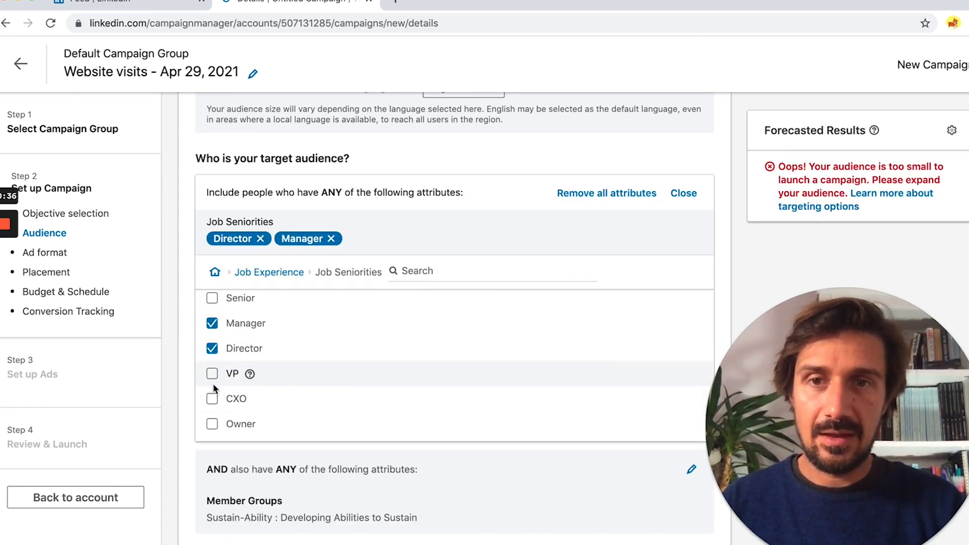
click(212, 376)
click(212, 400)
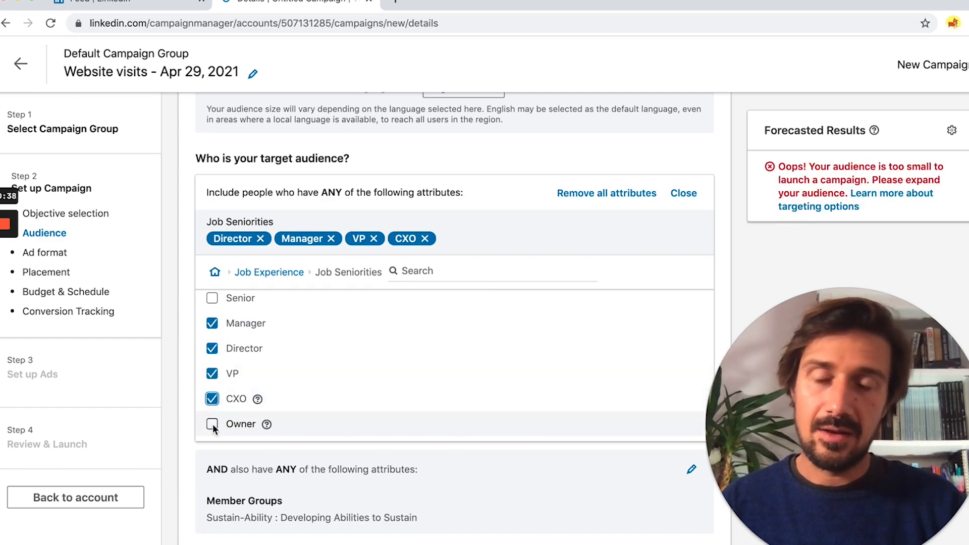
click(212, 424)
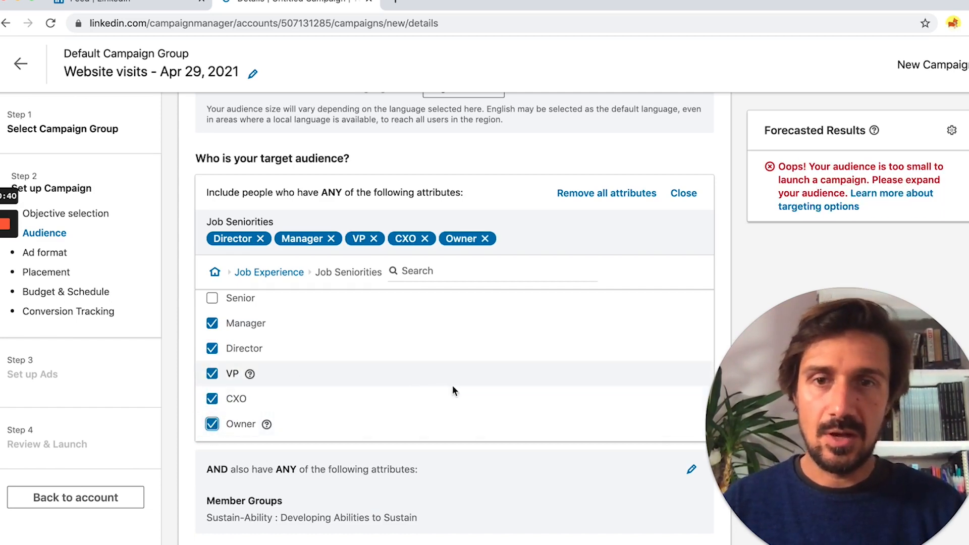
scroll(378, 469, down, 2)
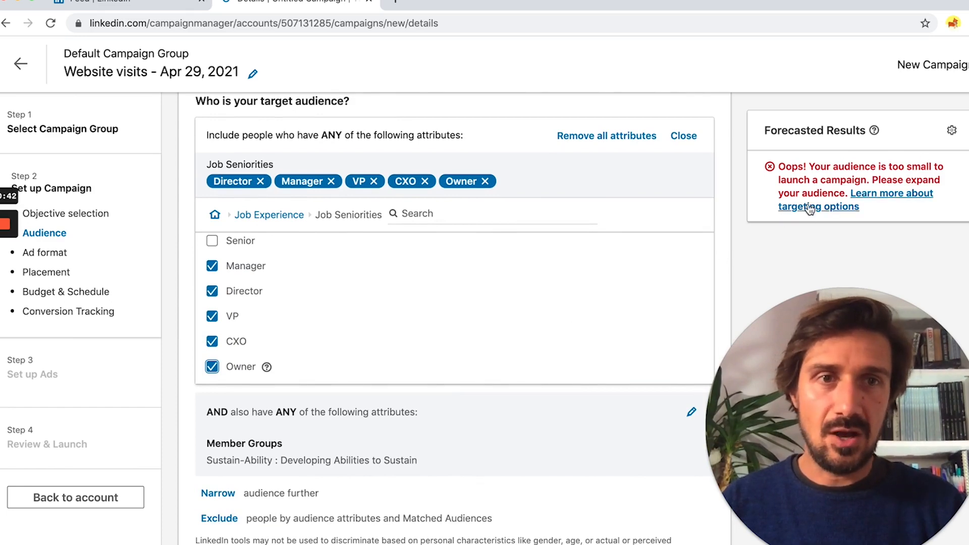
scroll(371, 365, down, 3)
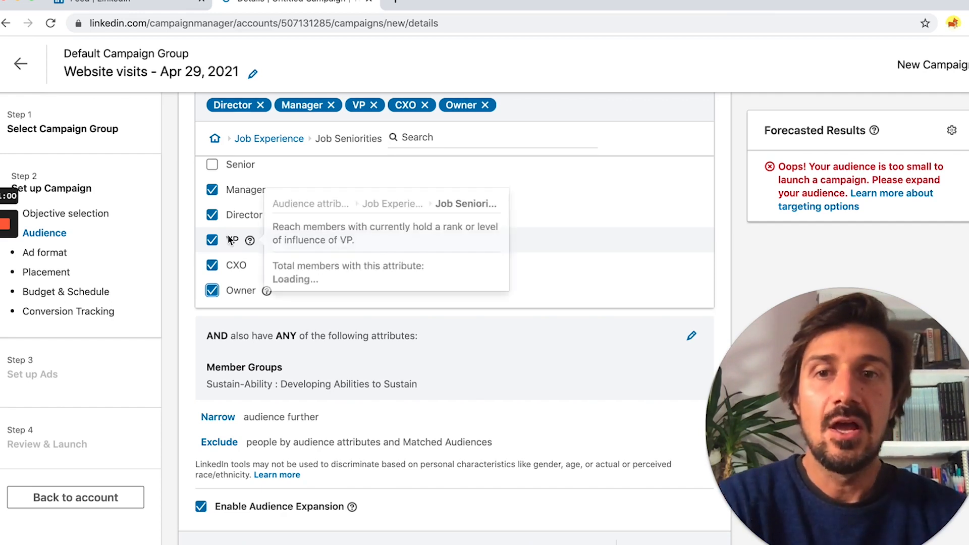
Step: Review the Company size and Company growth rate targeting options without selecting any
scroll(232, 237, up, 3)
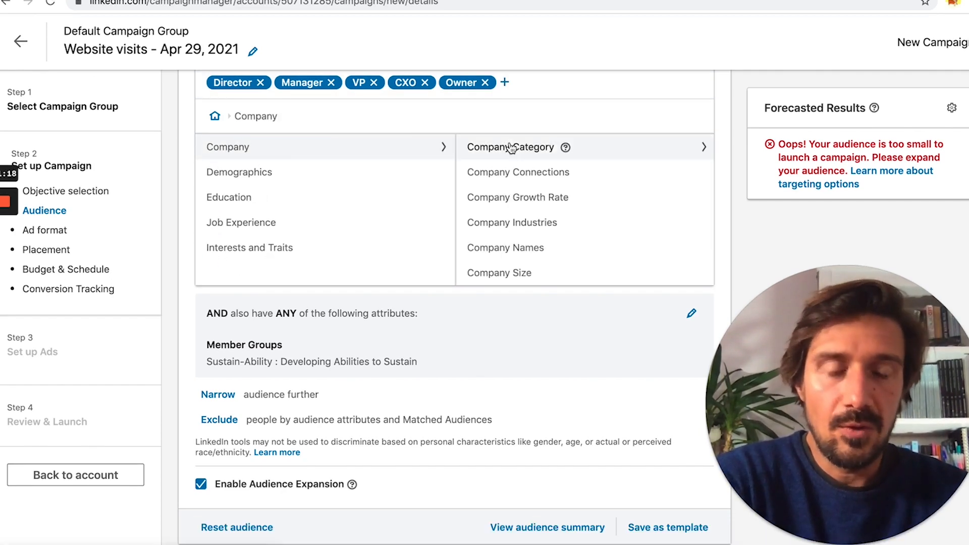
click(517, 273)
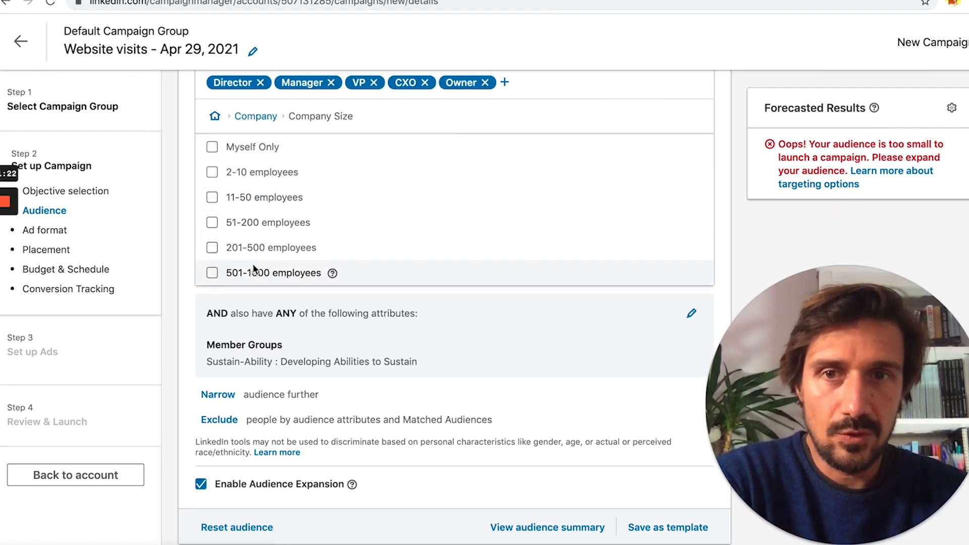
mouse_move(290, 146)
scroll(291, 146, up, 1)
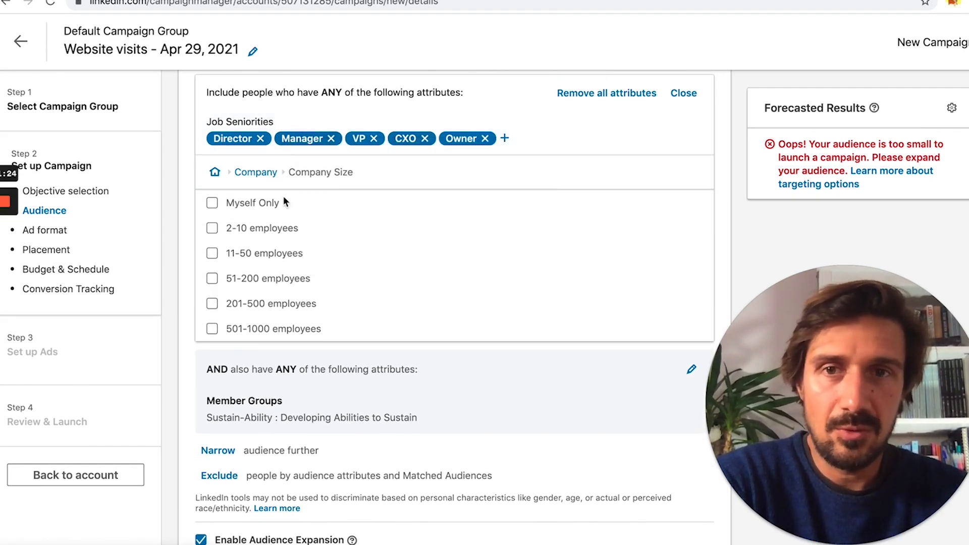
click(255, 172)
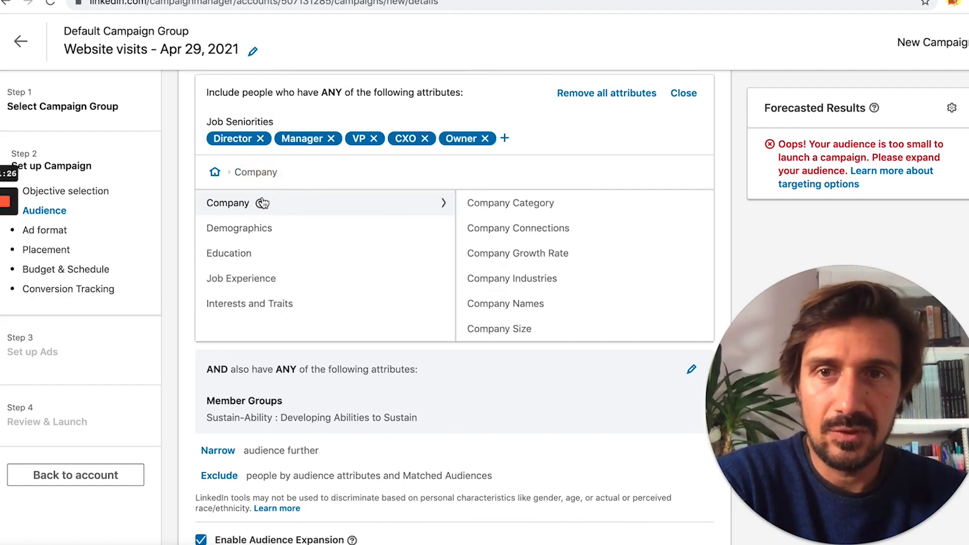
scroll(511, 328, down, 1)
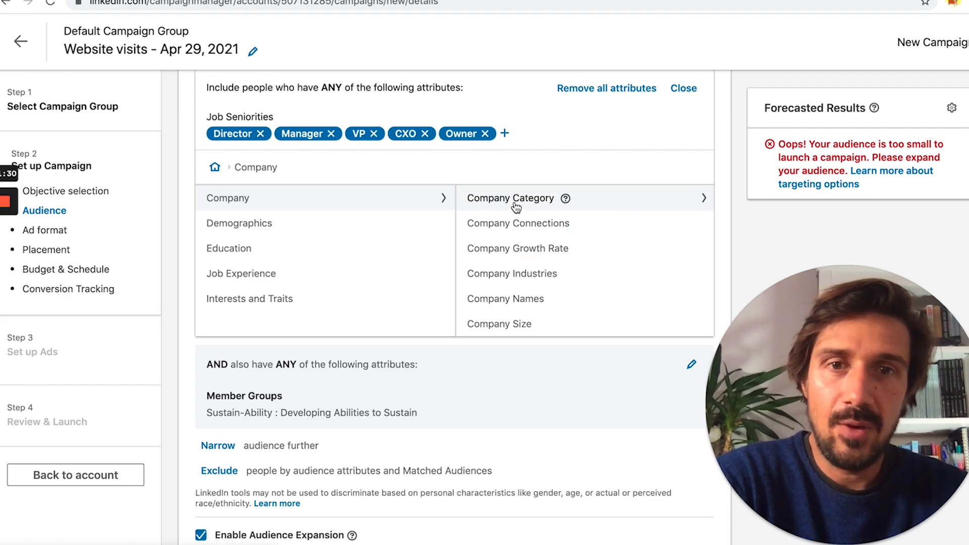
scroll(515, 202, up, 1)
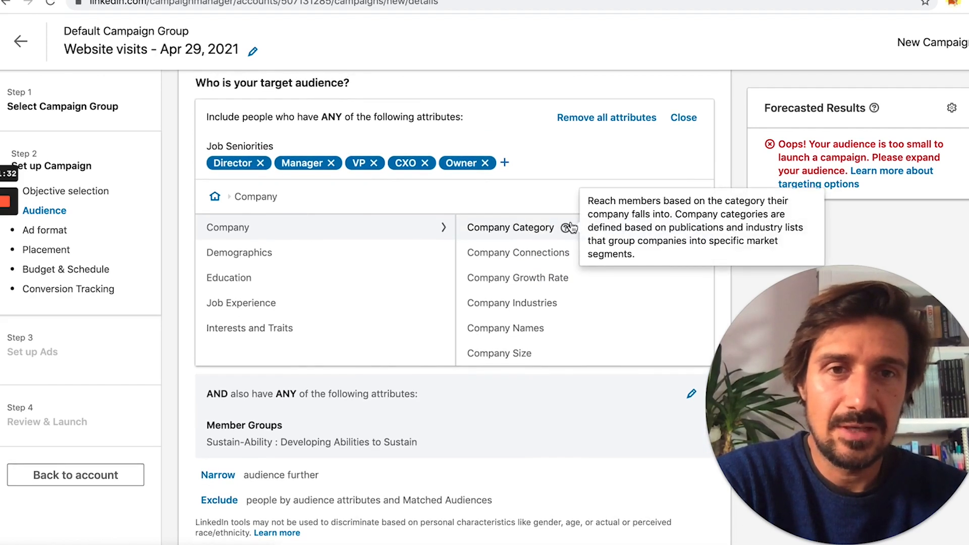
click(566, 286)
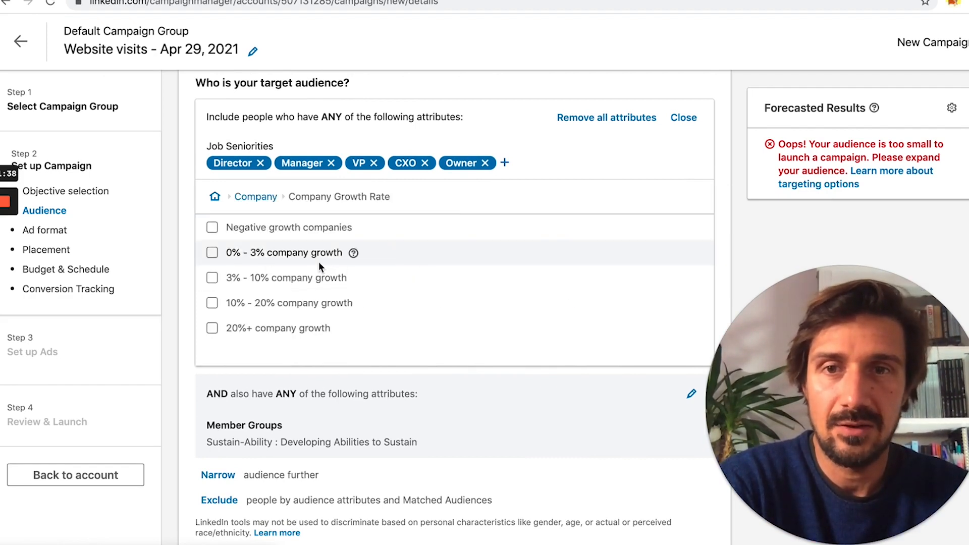
mouse_move(364, 307)
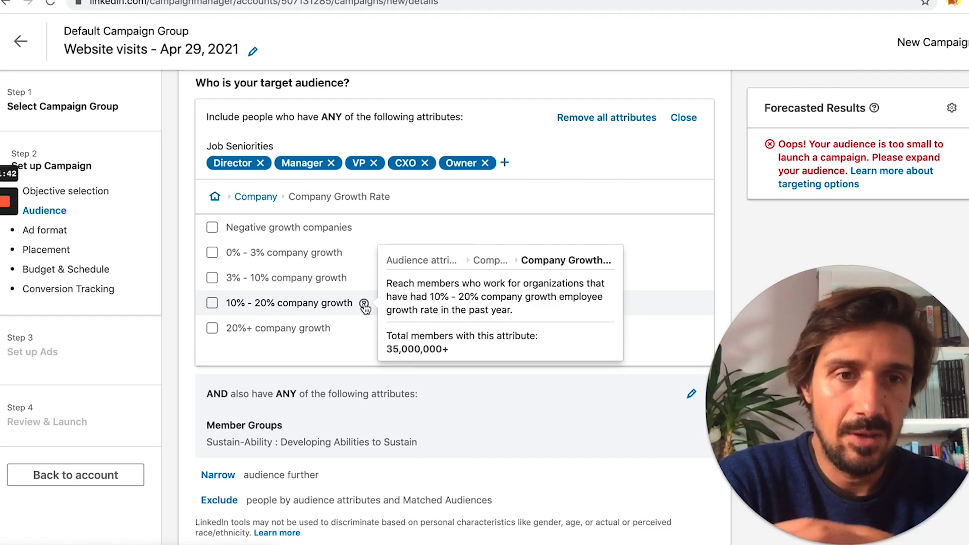
click(255, 196)
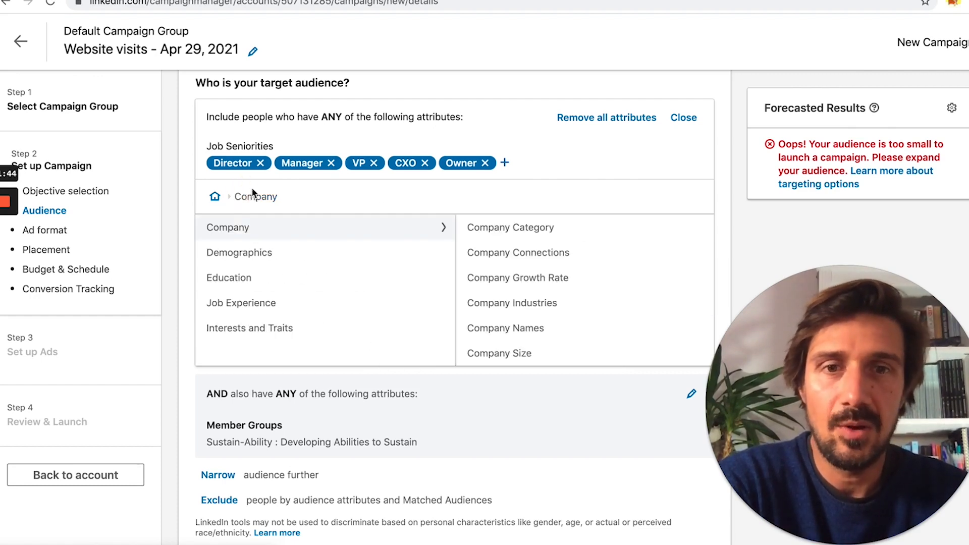
Step: Browse Demographics, Education and Job Experience, then search member skills starting with 'l'
click(260, 259)
click(241, 278)
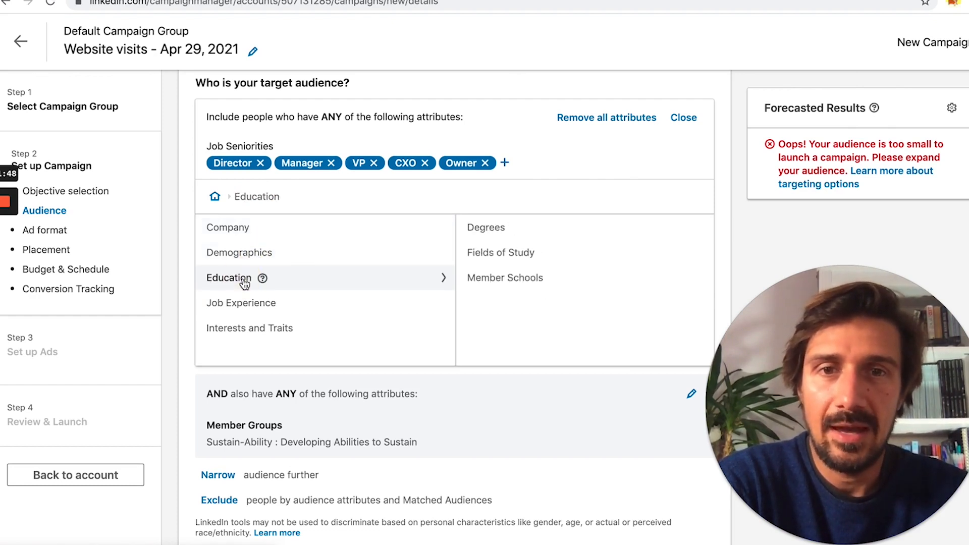
click(245, 313)
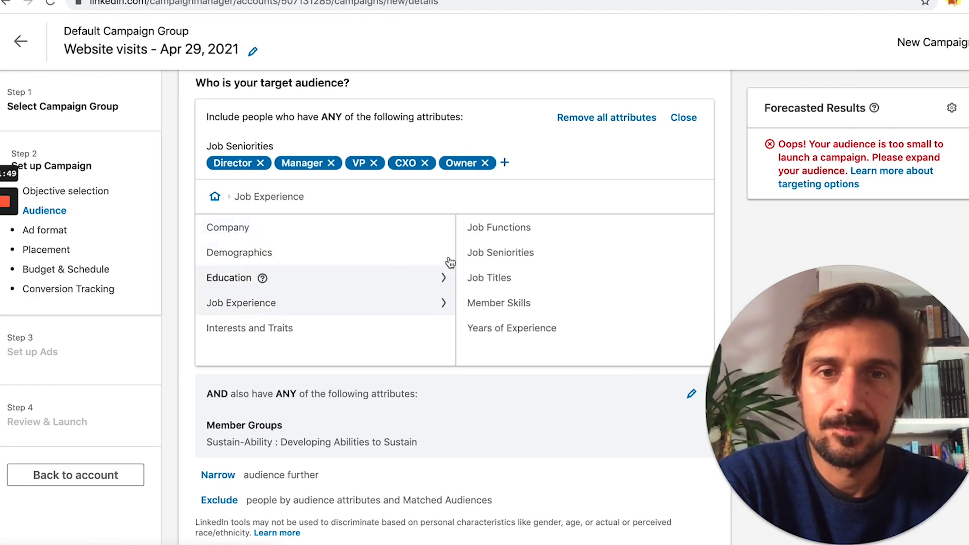
click(518, 304)
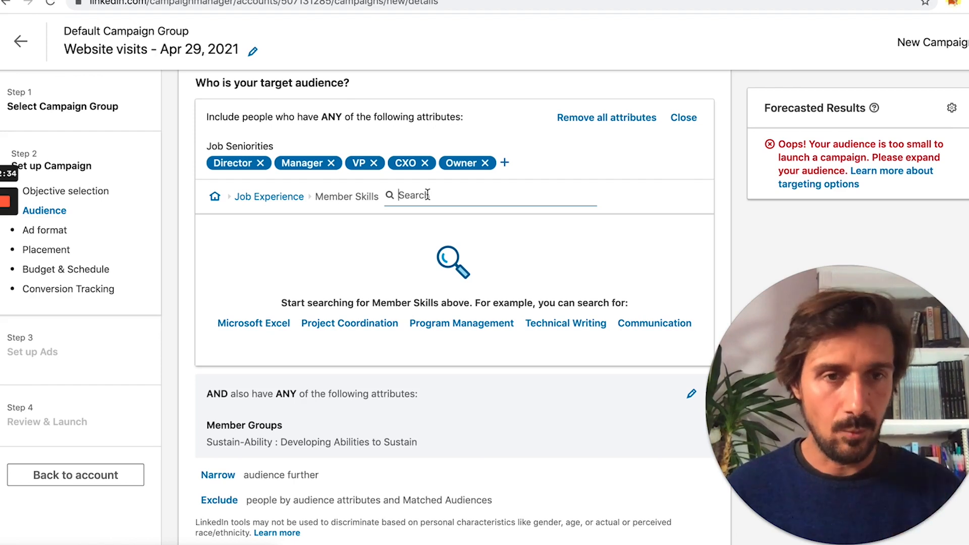
text(l)
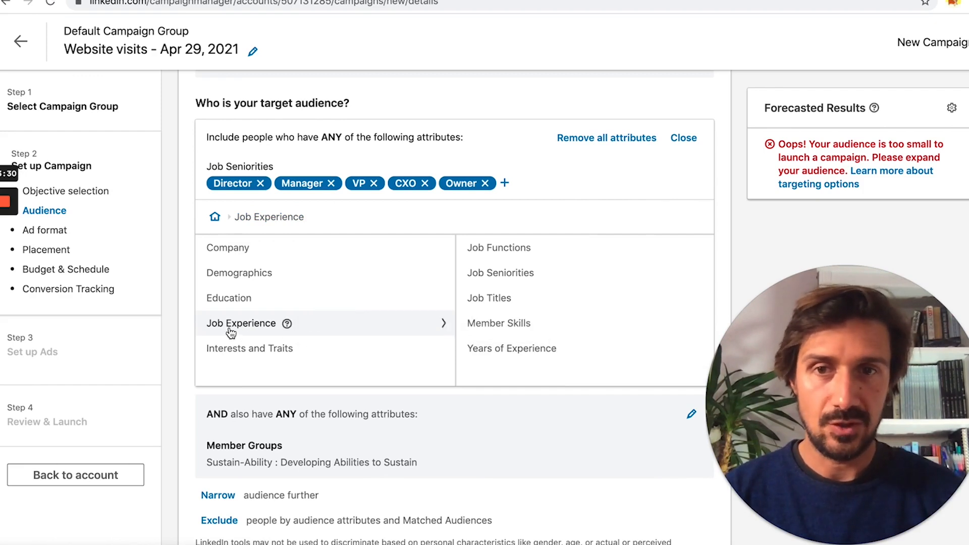
Step: Look through the Job Functions list under Job Experience without ticking any
click(476, 255)
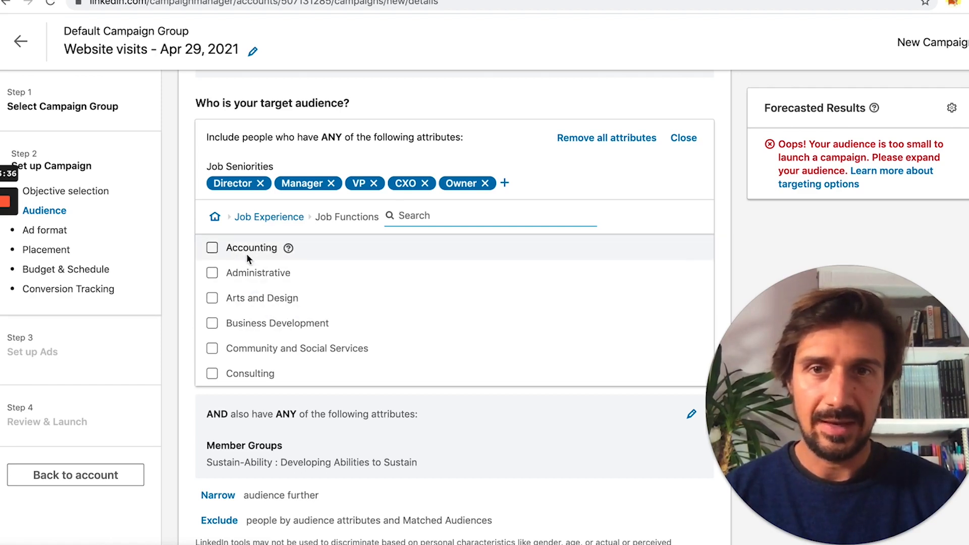
scroll(258, 336, down, 3)
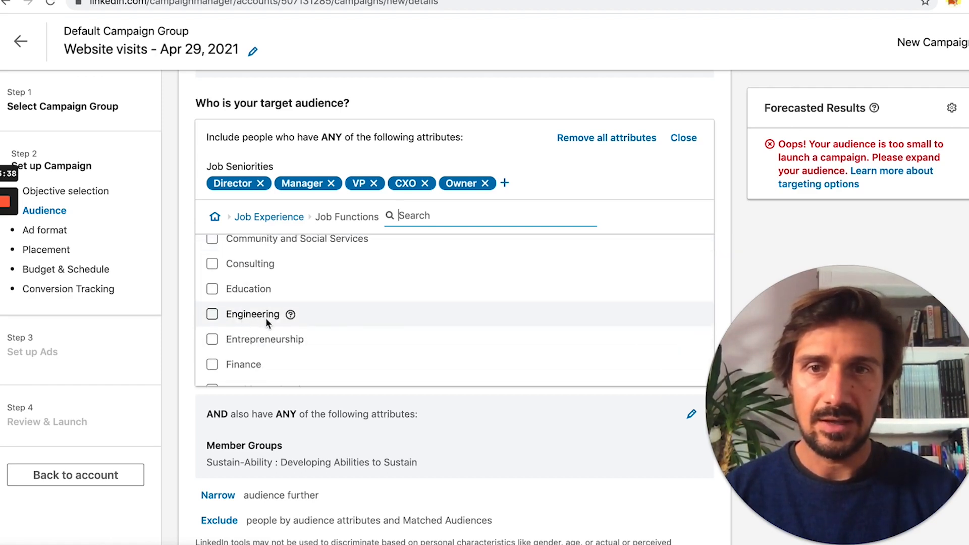
scroll(265, 318, down, 5)
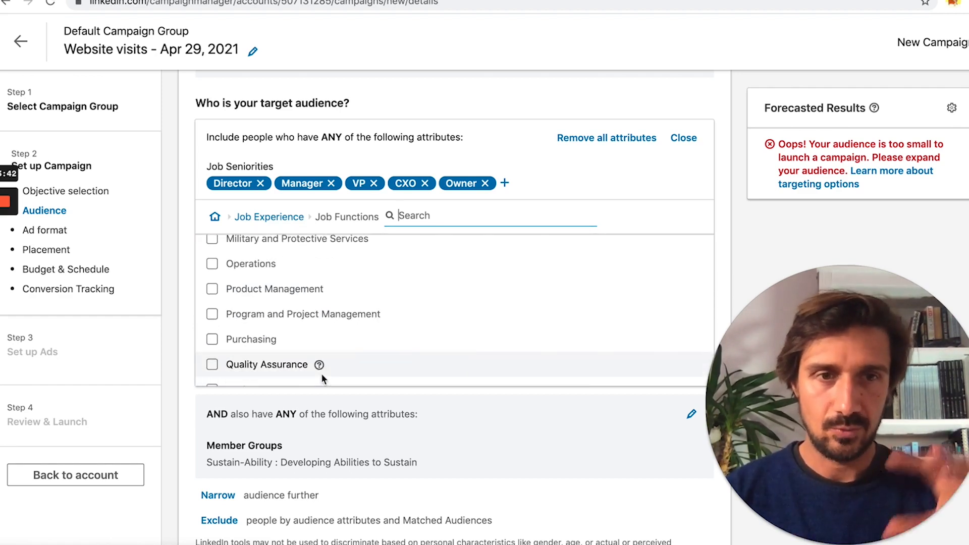
scroll(321, 374, down, 2)
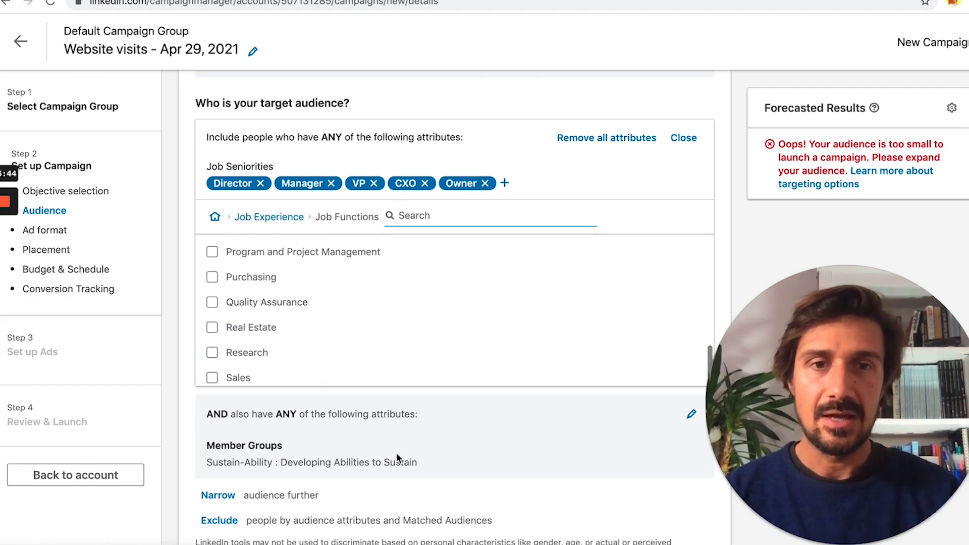
scroll(397, 458, down, 3)
scroll(397, 456, down, 2)
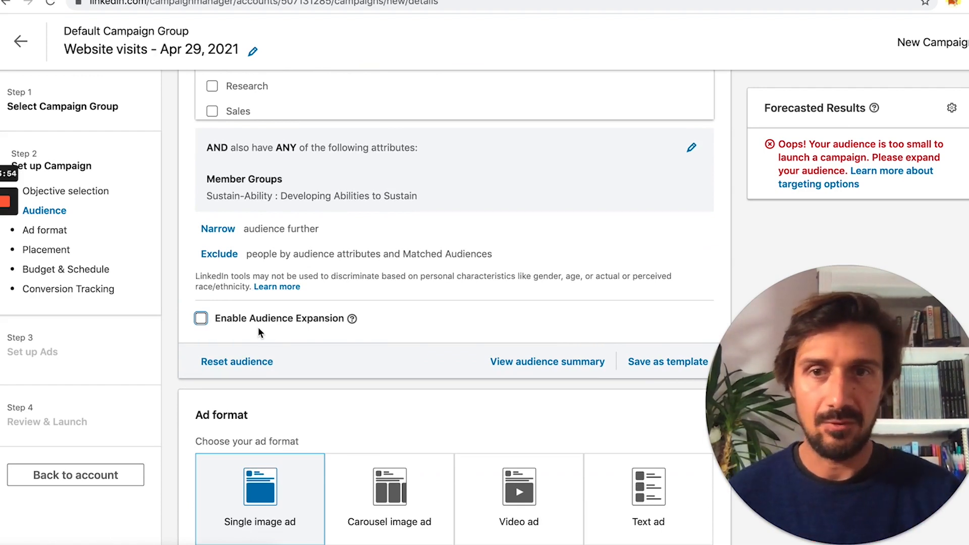
scroll(257, 331, down, 3)
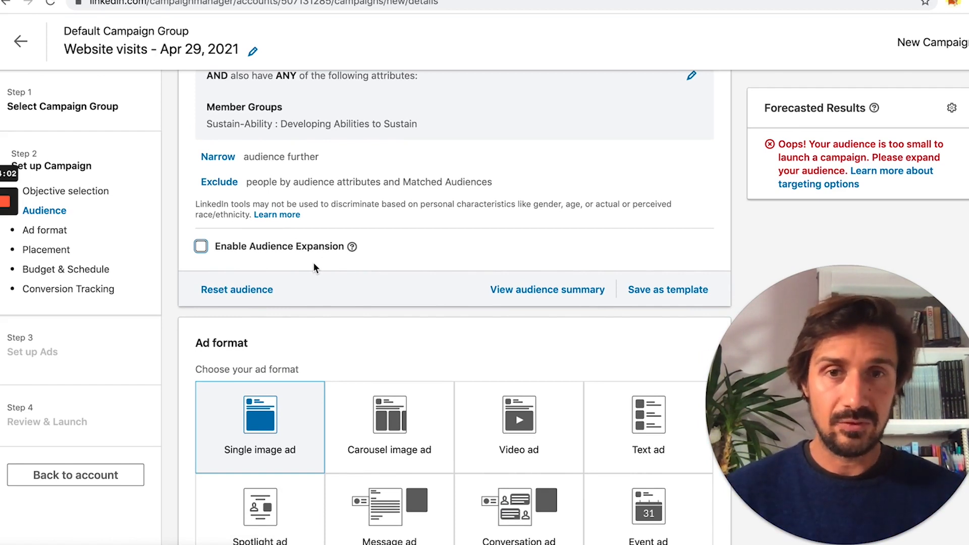
scroll(313, 264, up, 3)
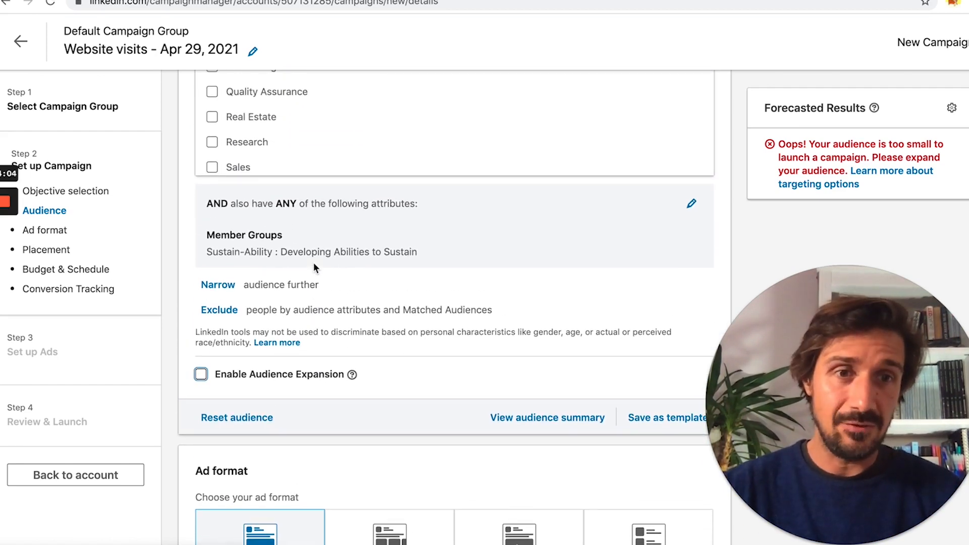
scroll(313, 262, up, 2)
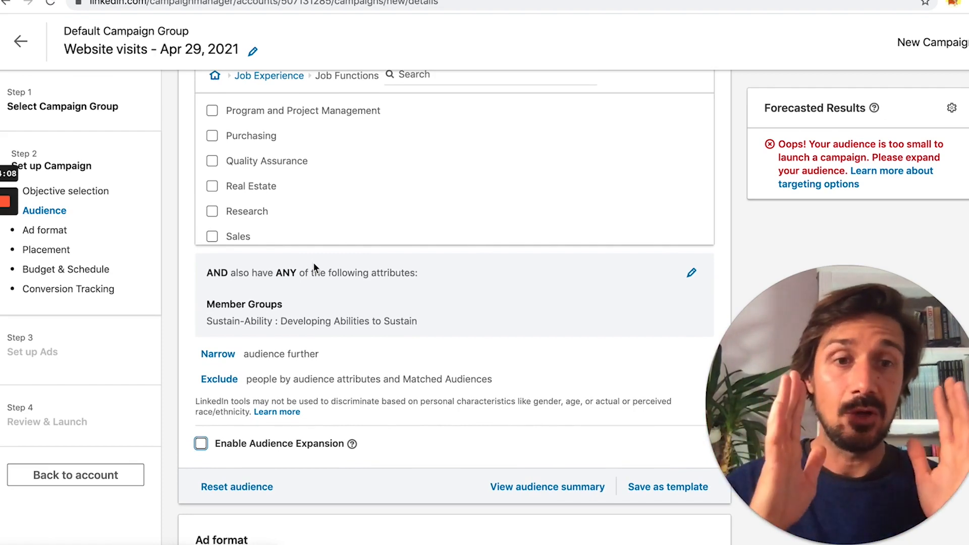
scroll(313, 262, up, 10)
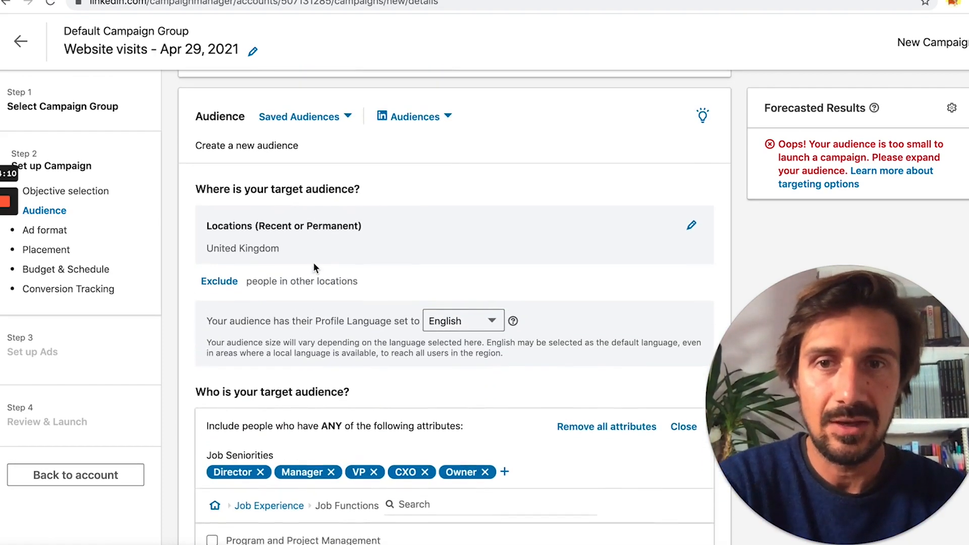
scroll(314, 262, down, 12)
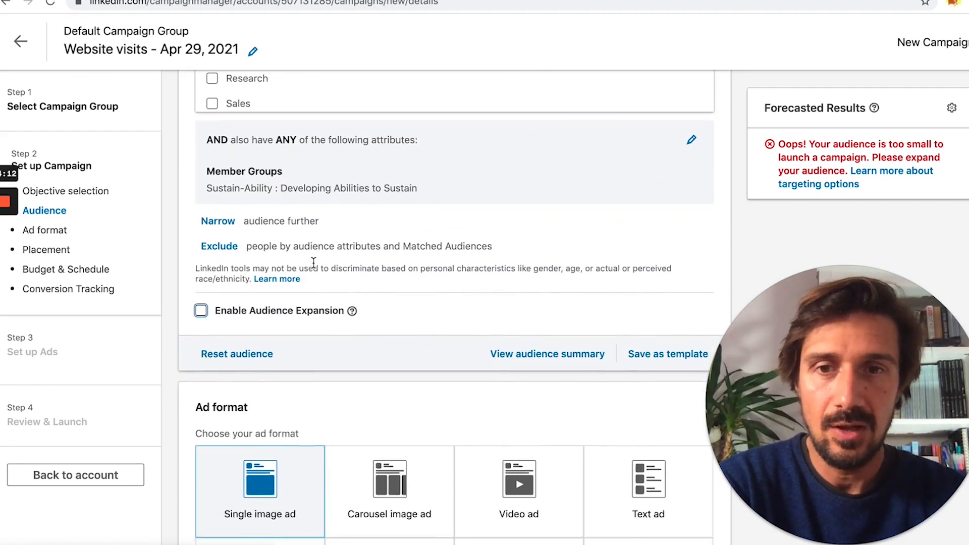
scroll(326, 264, down, 8)
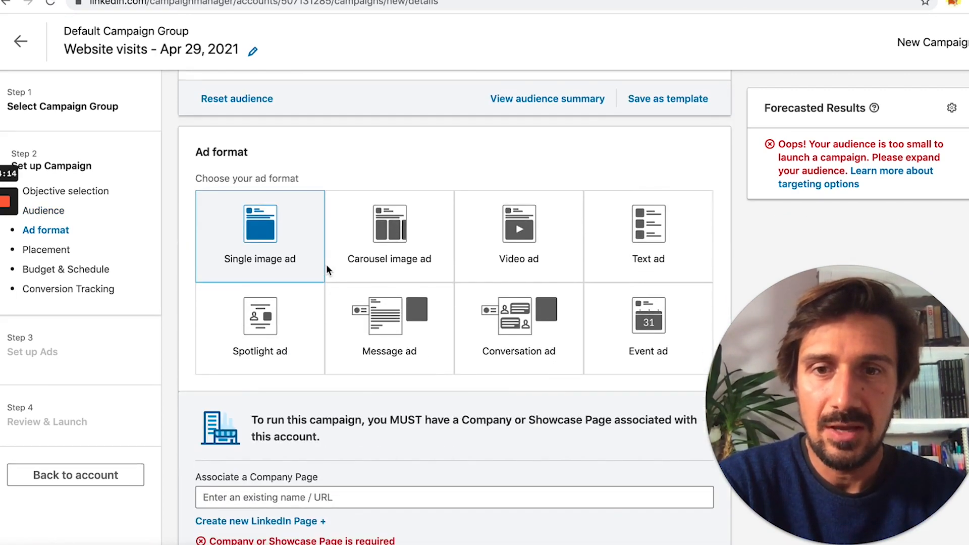
scroll(326, 264, down, 3)
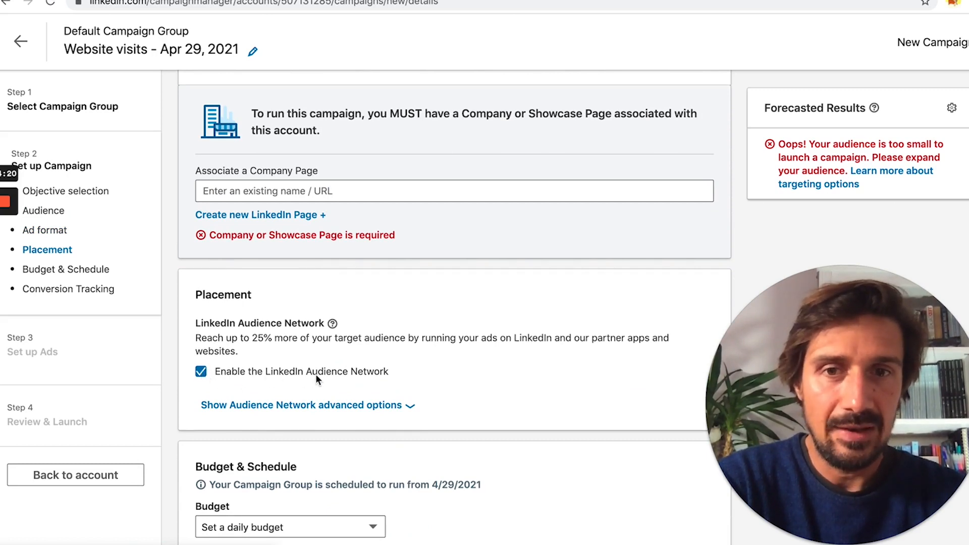
Step: Disable the LinkedIn Audience Network placement and scroll back up to Ad format
click(201, 371)
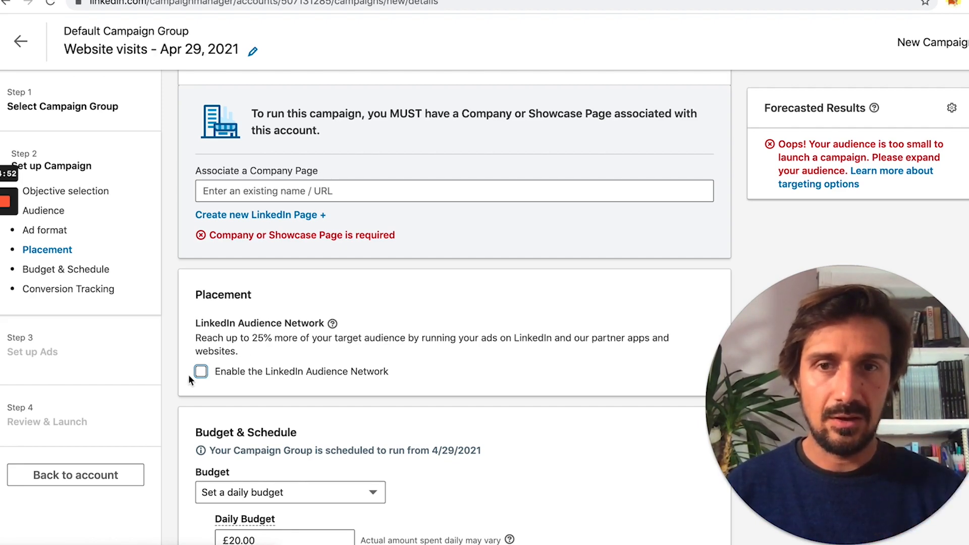
scroll(189, 375, up, 3)
scroll(189, 375, up, 4)
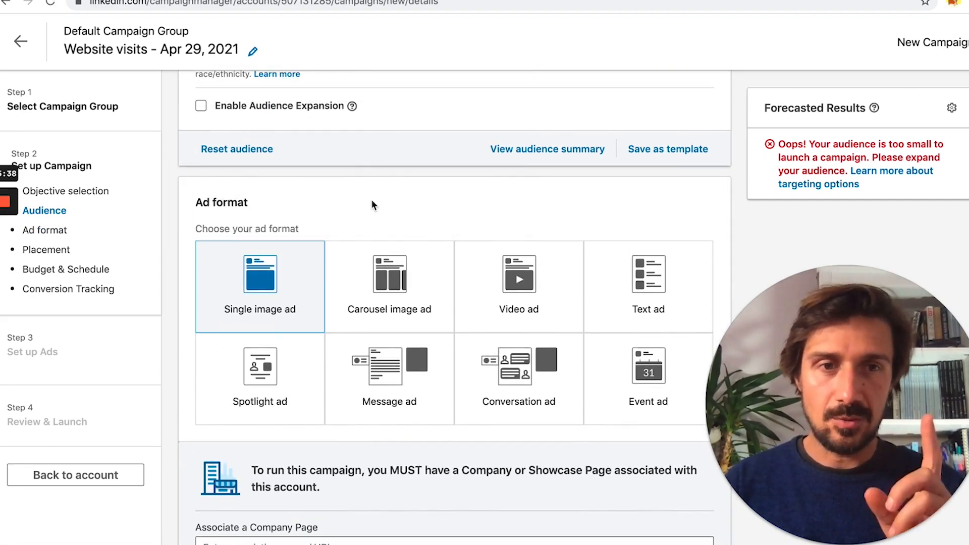
mouse_move(251, 286)
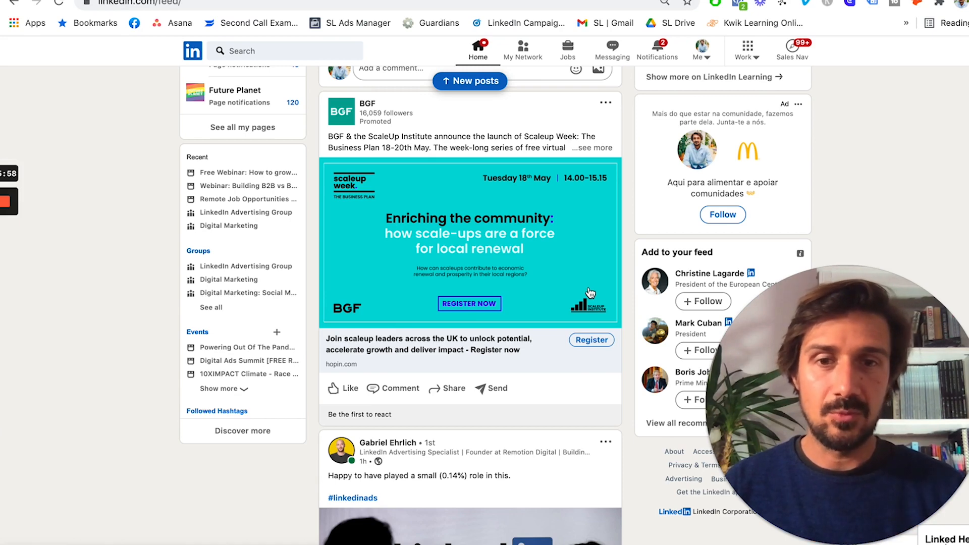
Step: View the BGF sponsored post in the feed, then return to the Campaign Manager window
scroll(590, 293, up, 3)
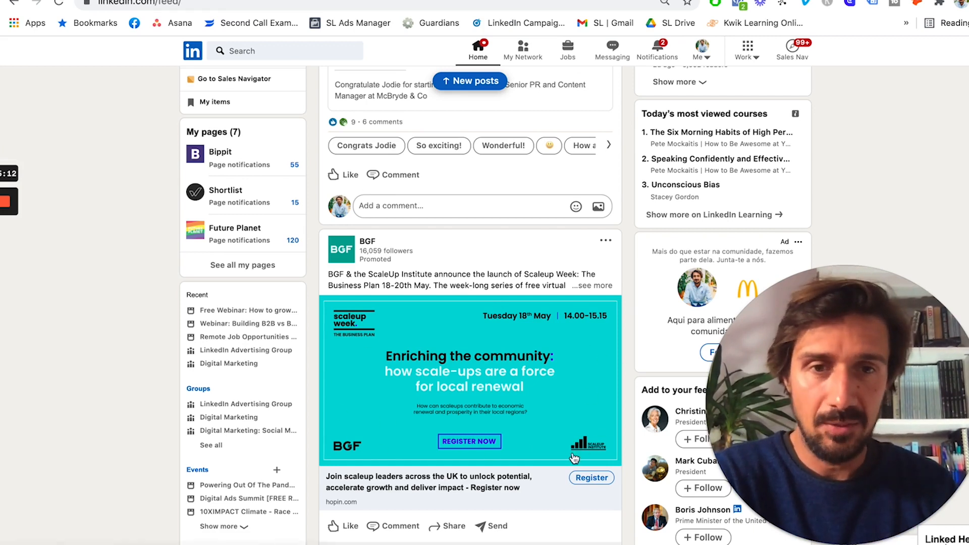
scroll(530, 426, down, 2)
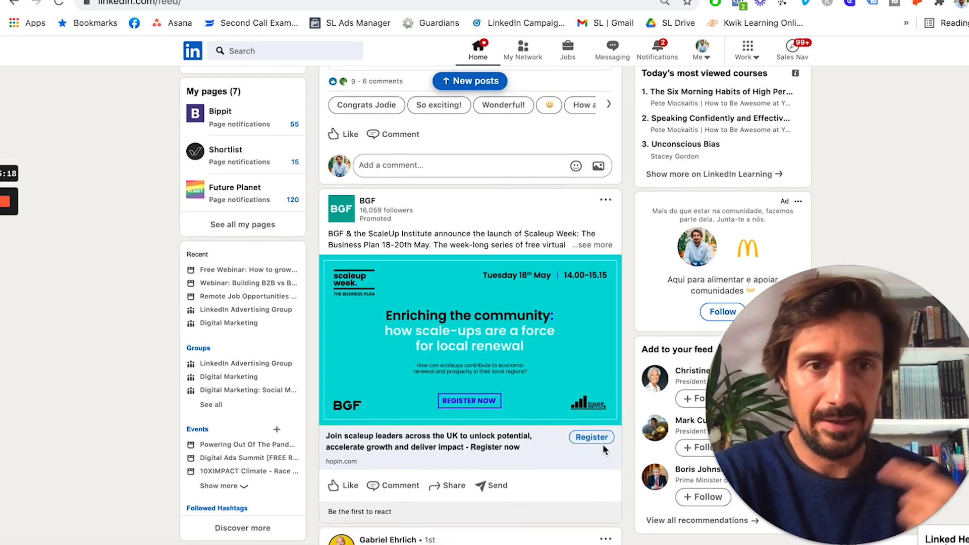
key(ctrl+Up)
click(777, 197)
scroll(732, 158, up, 15)
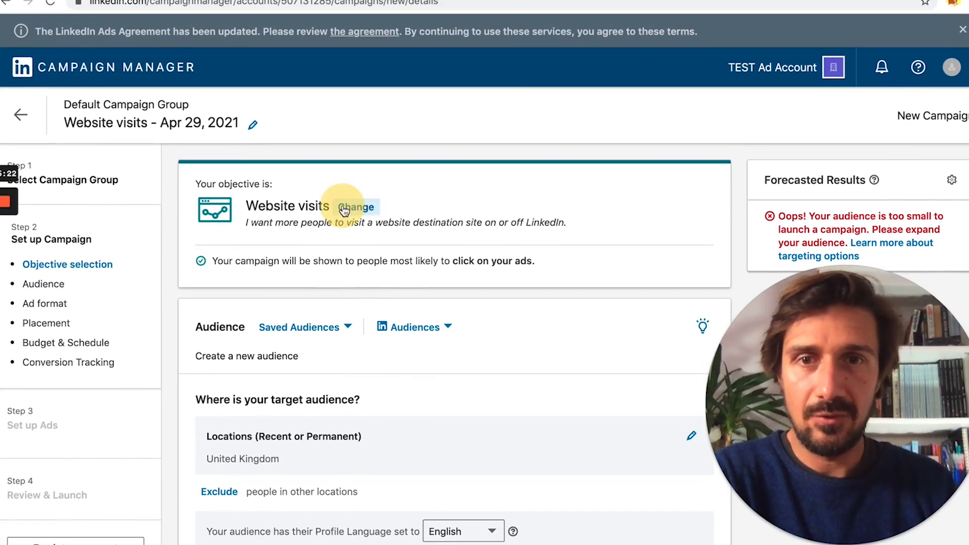
Step: Reopen the campaign objective choices, then open the BGF ad's Hopin event registration page
click(344, 207)
mouse_move(591, 296)
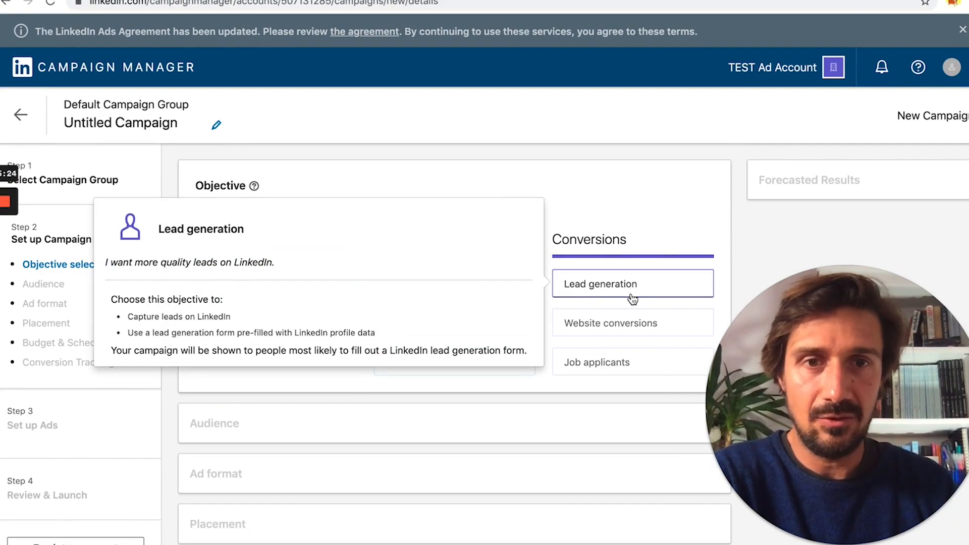
key(ctrl+Up)
click(337, 171)
click(582, 442)
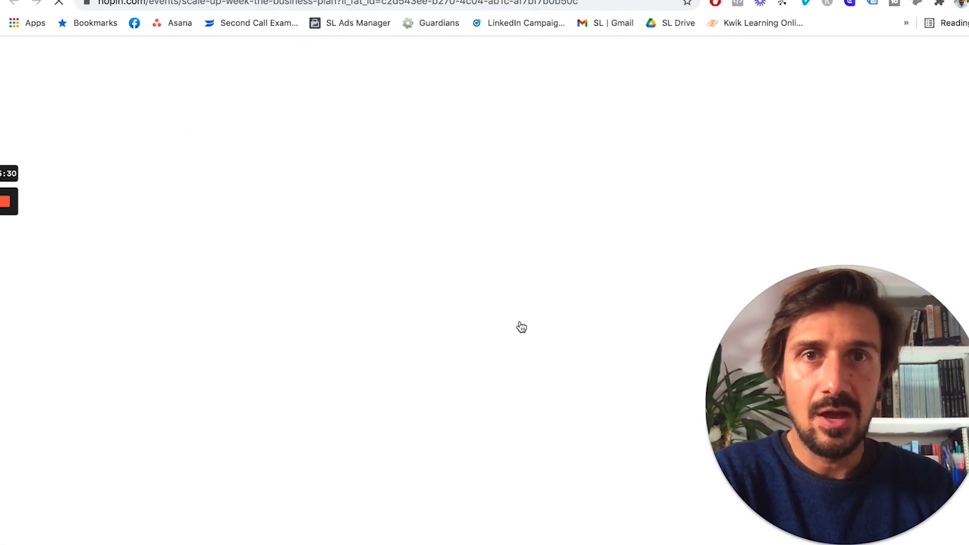
Step: Let the Hopin Scaleup Week registration page load, then return to Campaign Manager
key(super+w)
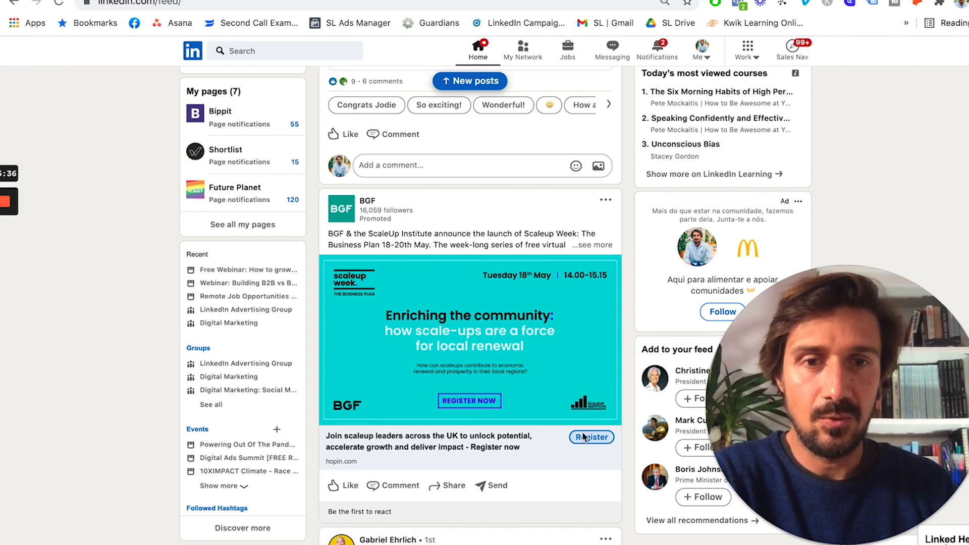
click(639, 1)
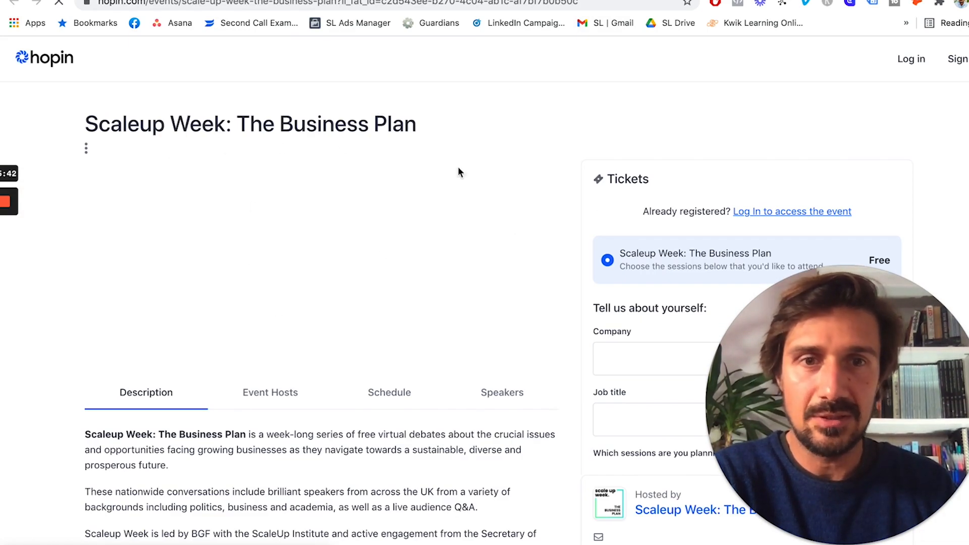
scroll(638, 419, down, 5)
scroll(635, 408, up, 5)
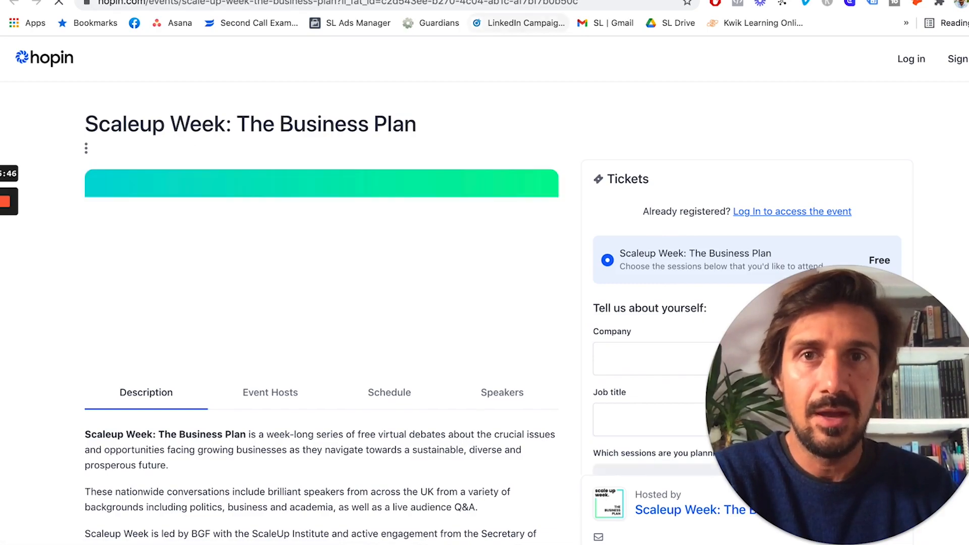
key(ctrl+Up)
click(663, 142)
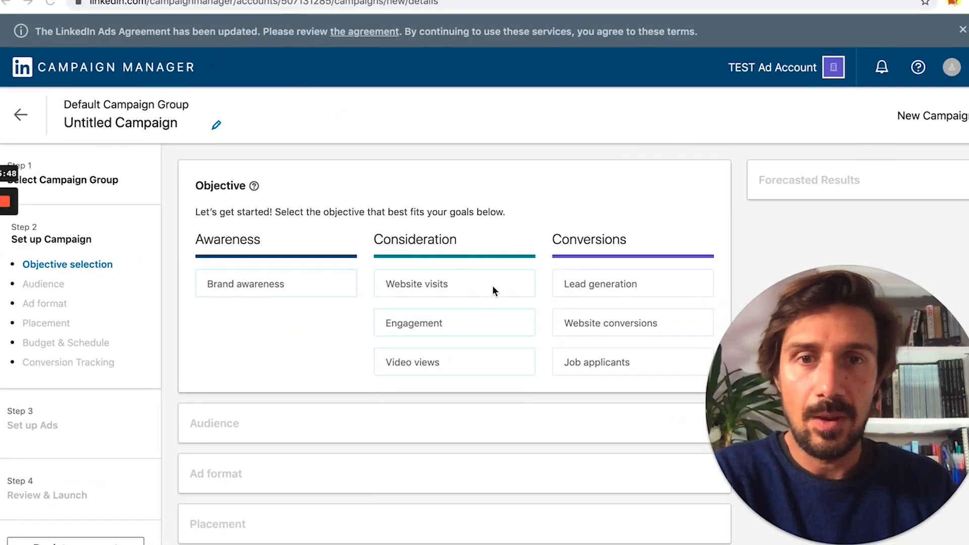
Step: Switch from Campaign Manager to the LinkedIn feed showing the promoted Tiney post
key(ctrl+Up)
click(389, 279)
key(ctrl+Up)
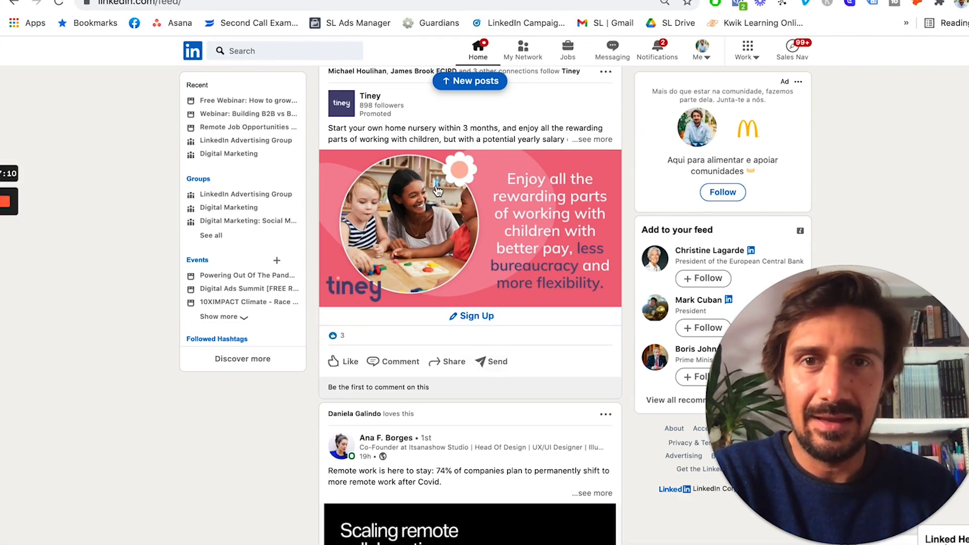
Step: Submit the pre-filled Tiney lead-gen sign-up form from the sponsored feed ad
click(490, 318)
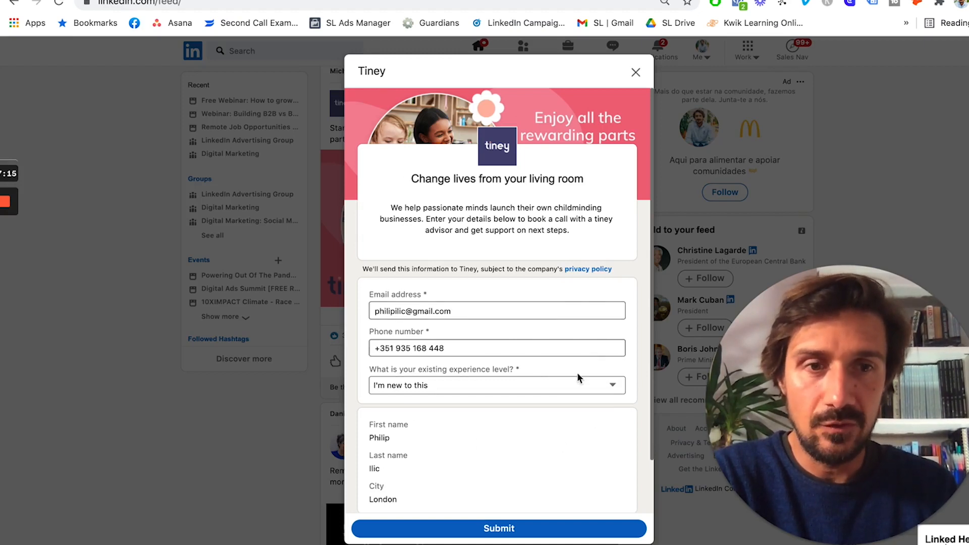
scroll(511, 436, down, 1)
scroll(507, 430, down, 3)
scroll(508, 430, up, 3)
click(516, 527)
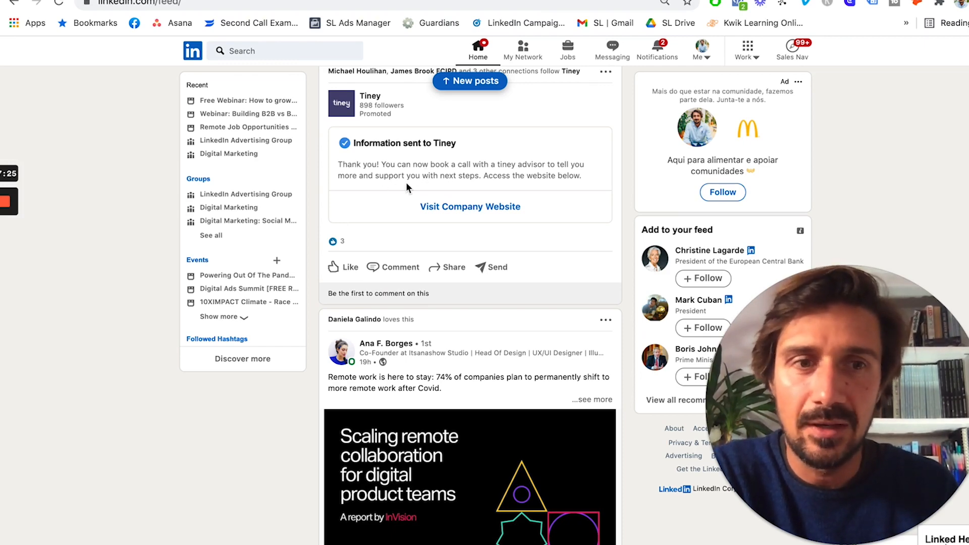
scroll(407, 187, down, 3)
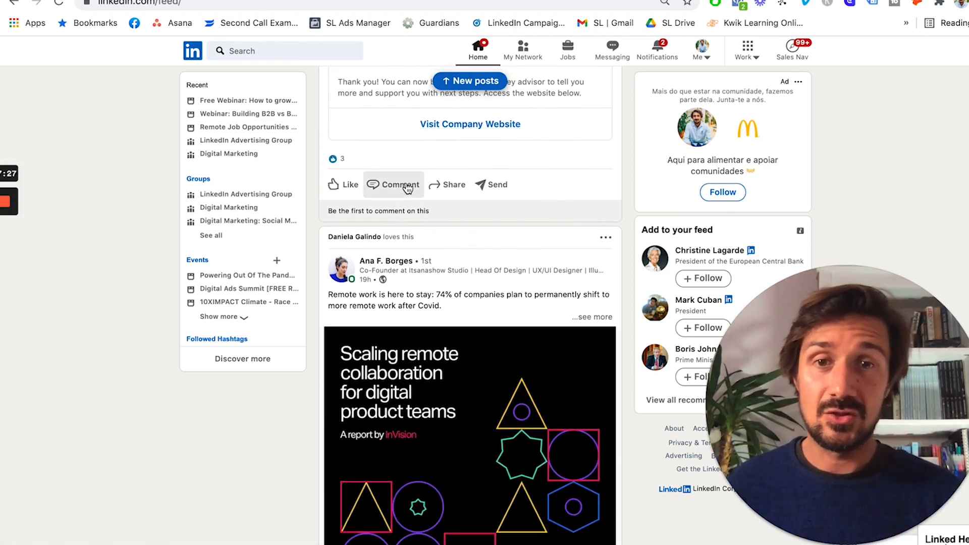
scroll(407, 188, up, 8)
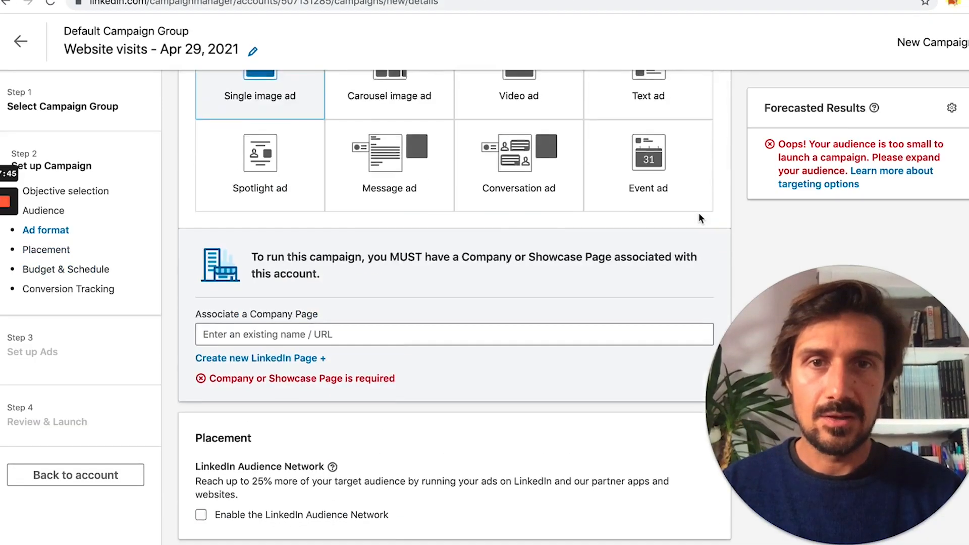
scroll(698, 218, up, 3)
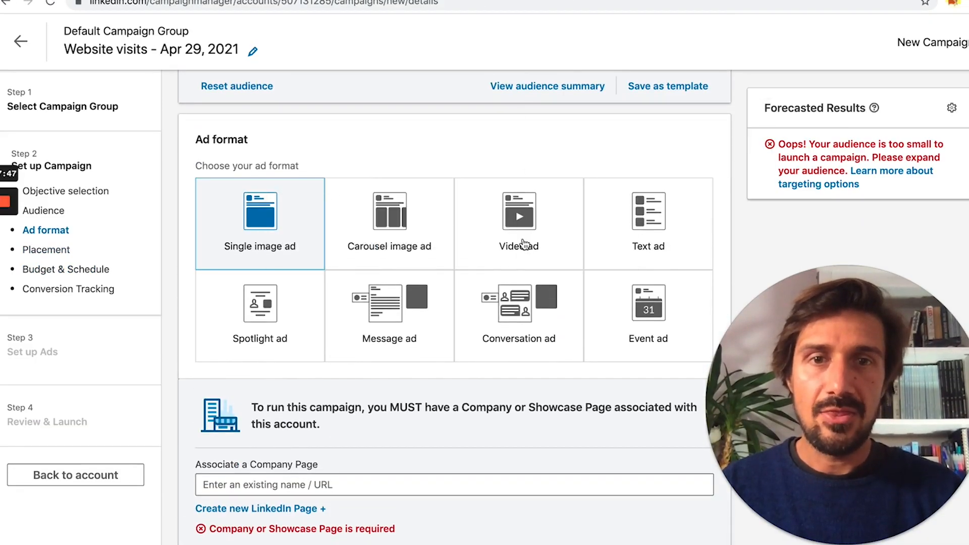
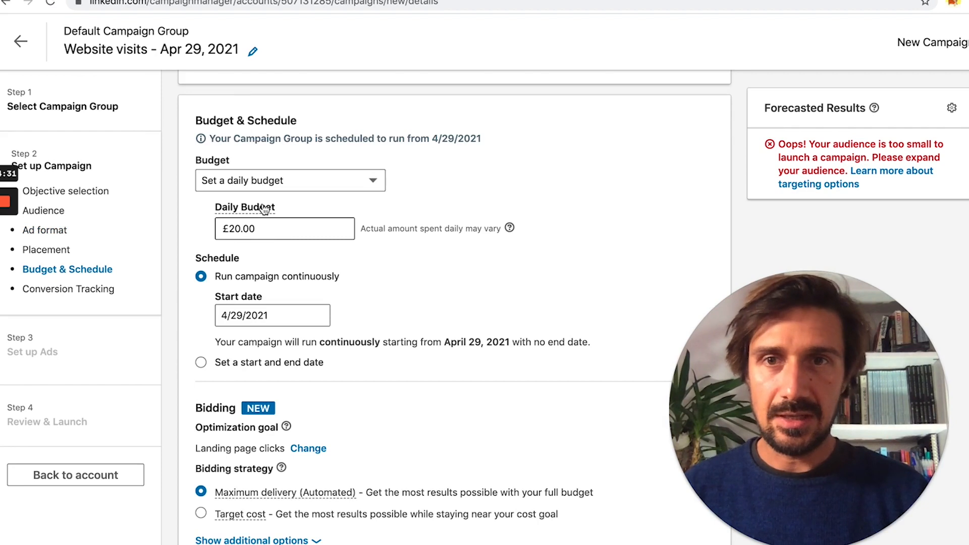
Step: Keep the daily budget type and lower the daily budget from £20.00 to £8.00
click(290, 178)
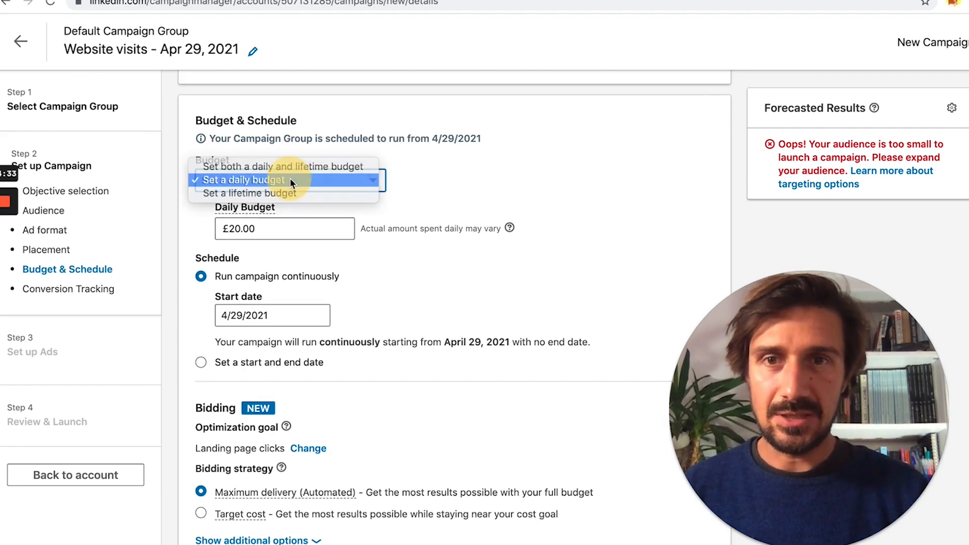
click(290, 180)
click(247, 229)
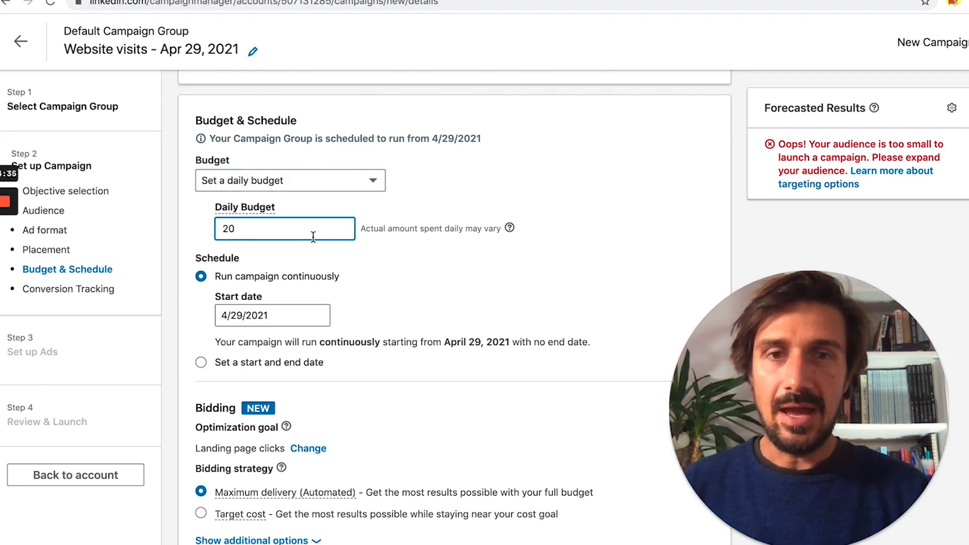
double_click(266, 236)
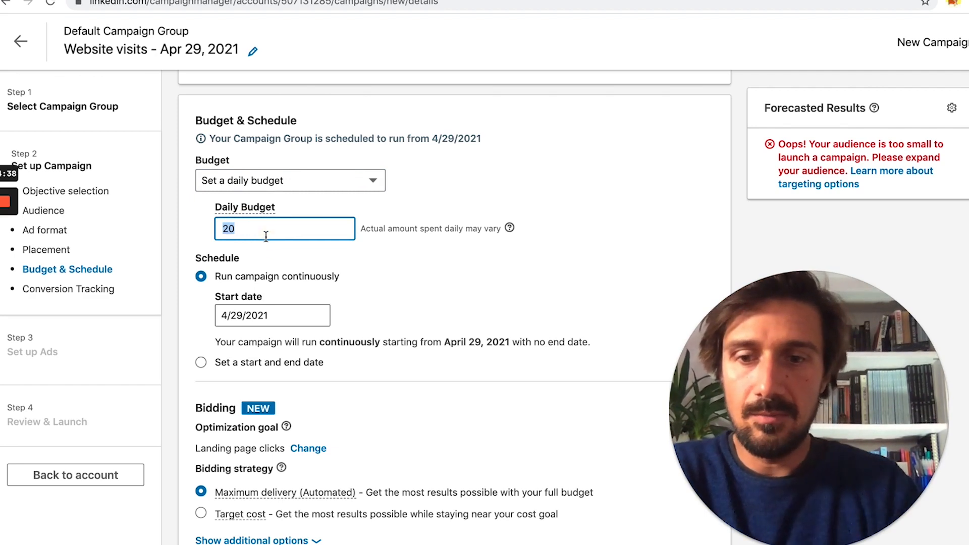
text(4)
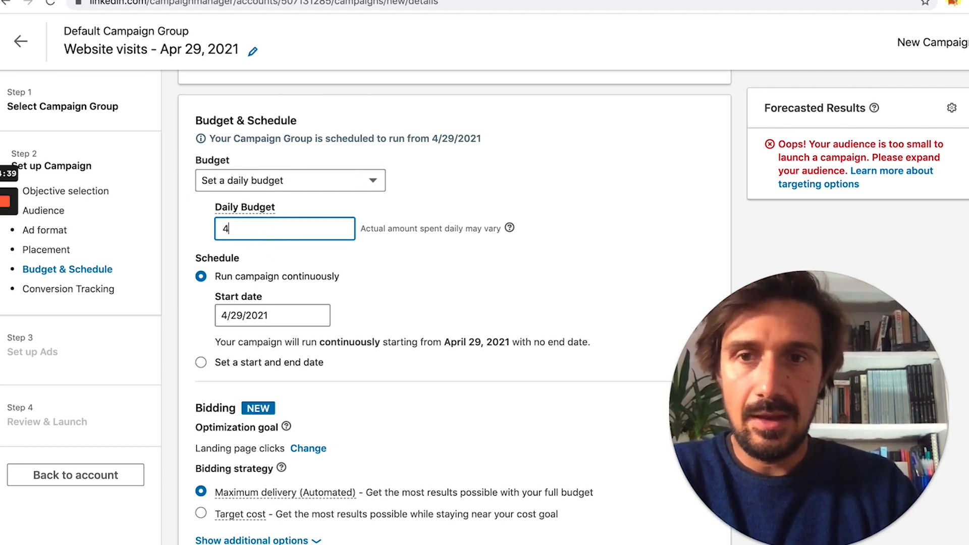
click(413, 292)
double_click(294, 227)
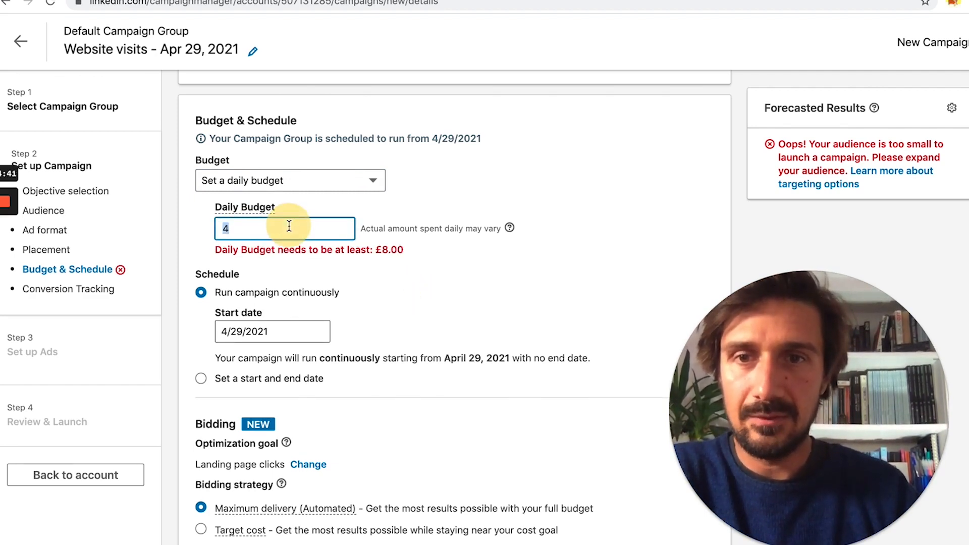
text(8)
click(442, 277)
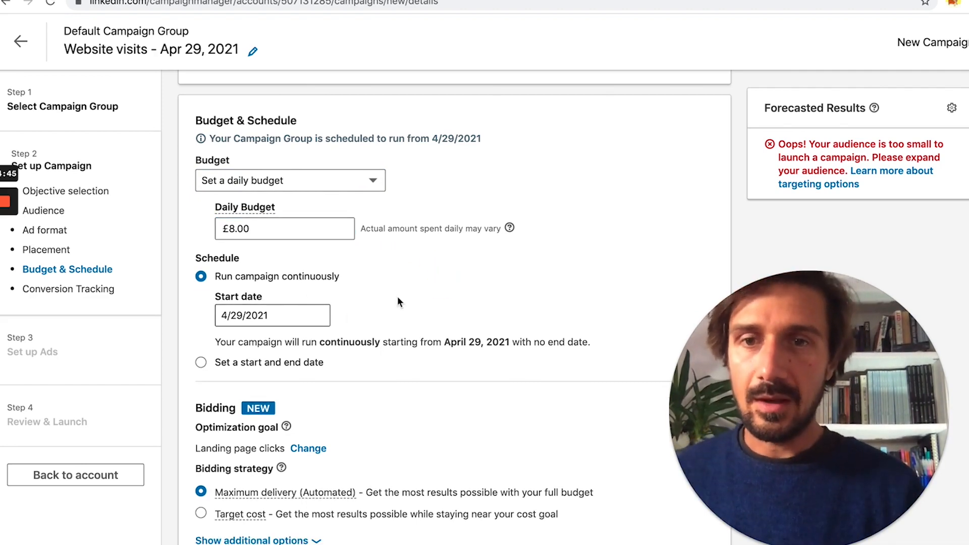
Step: Switch bidding to Target cost at £7.01 and reveal the Manual bidding option
scroll(289, 351, down, 3)
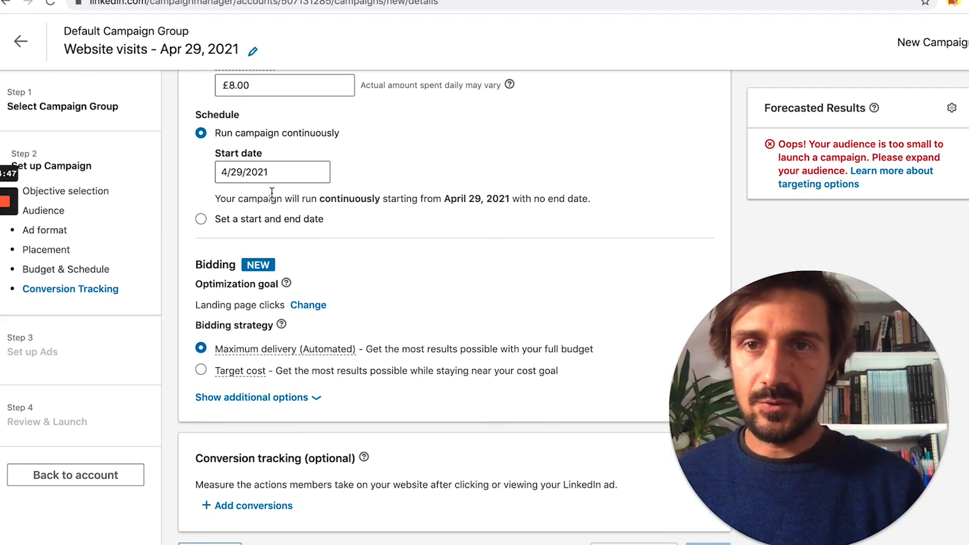
scroll(338, 288, down, 1)
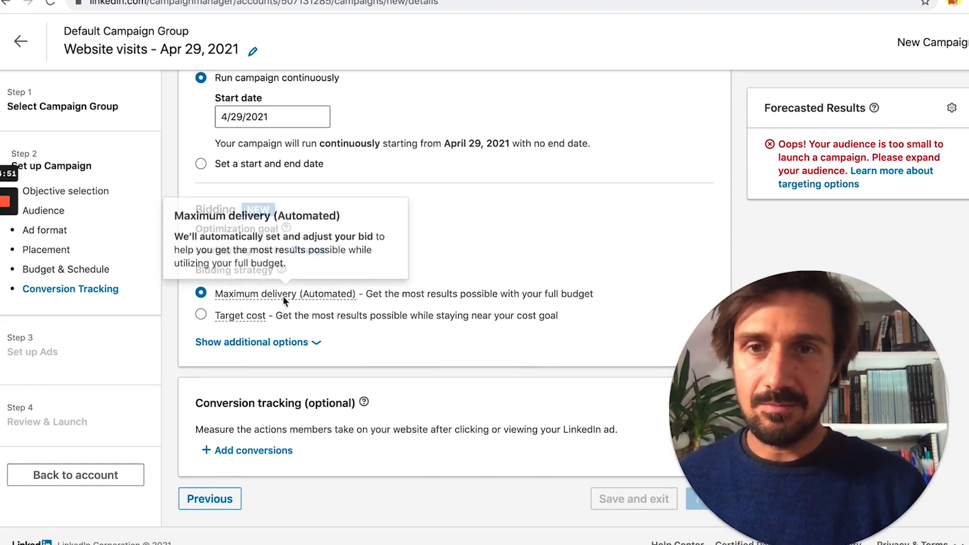
click(349, 297)
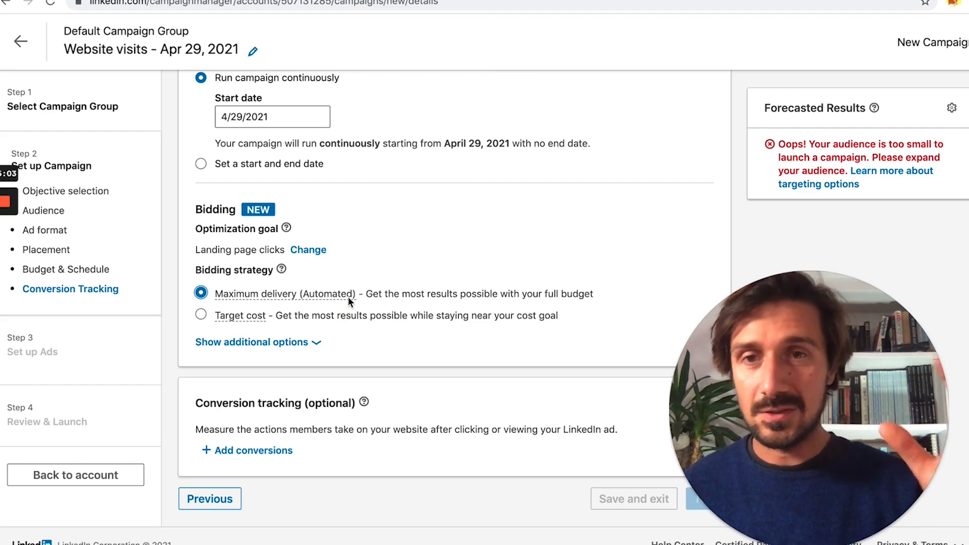
click(202, 315)
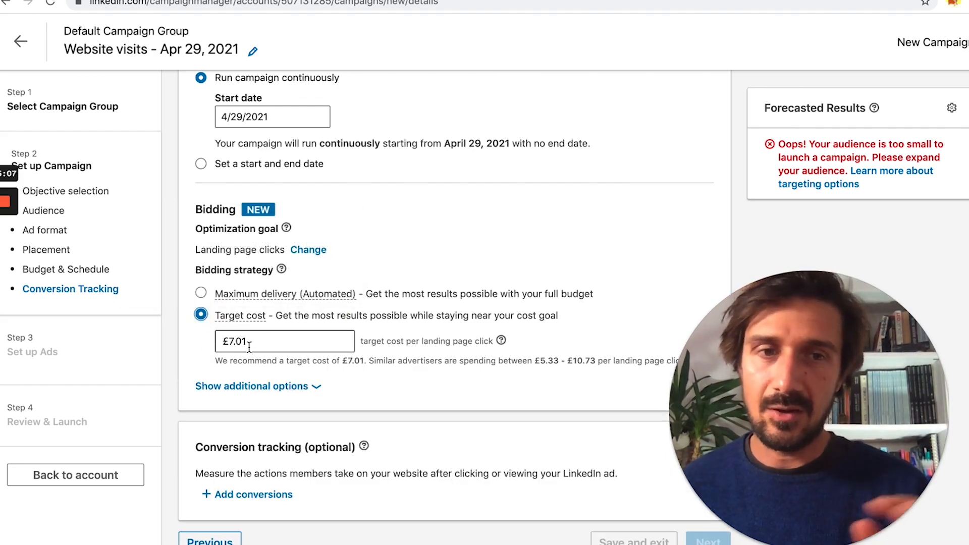
click(270, 386)
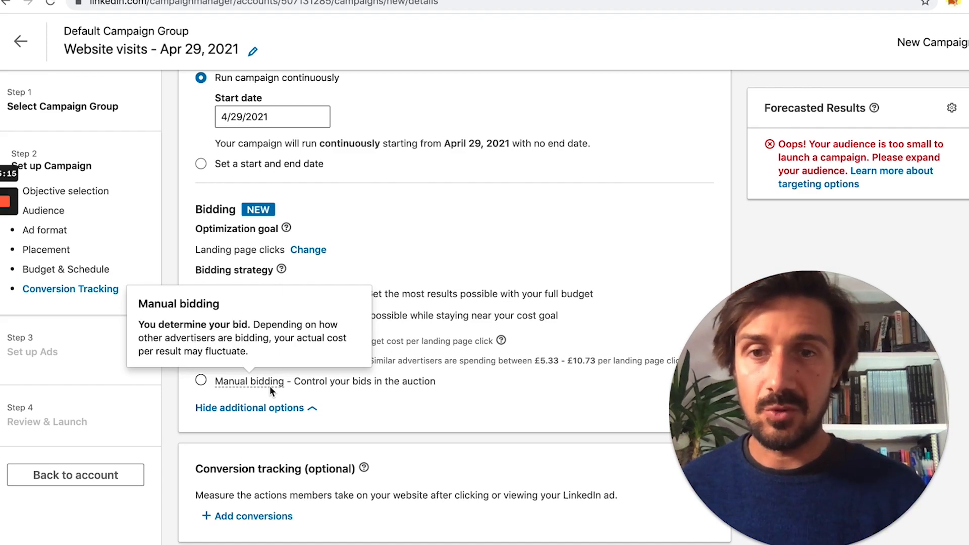
Step: Choose Manual bidding and turn off bid adjustment for high-value clicks
click(203, 382)
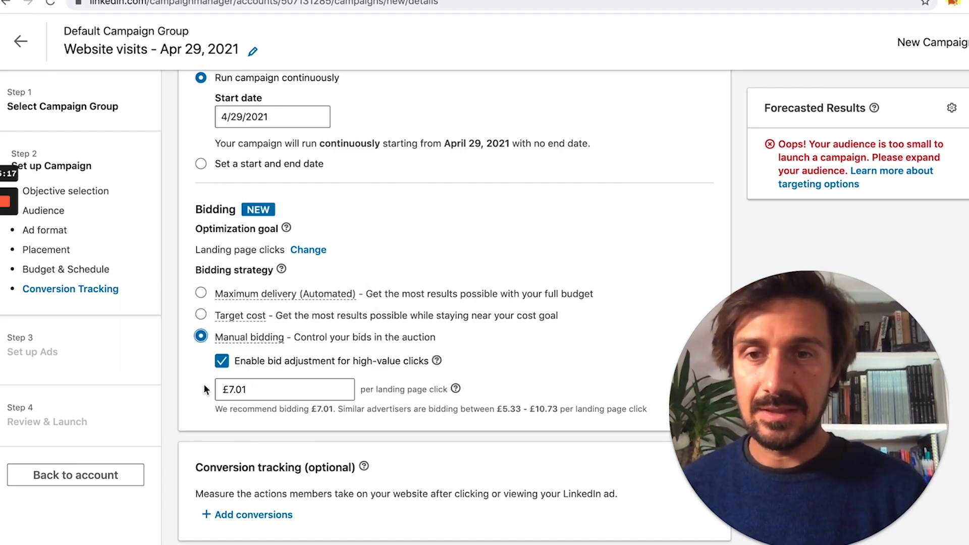
click(222, 390)
click(225, 365)
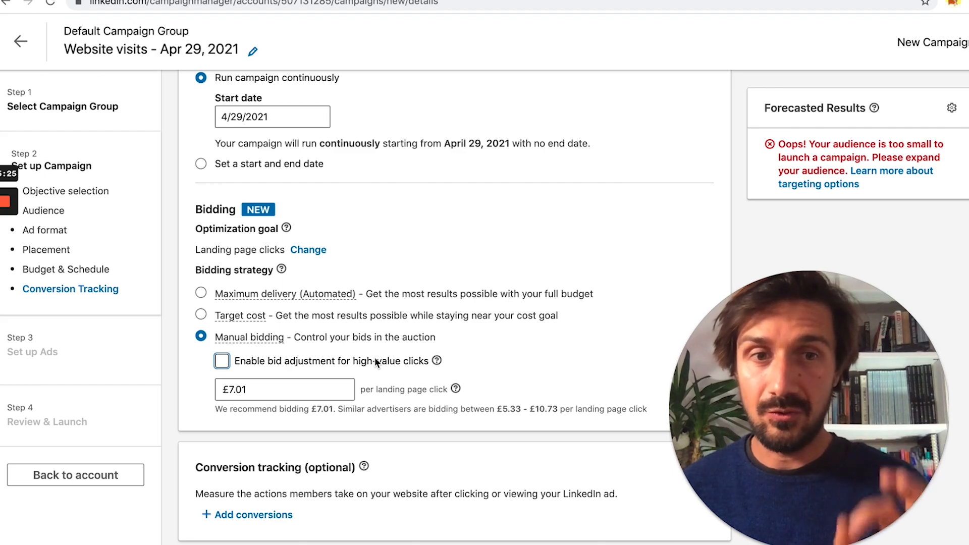
Step: Try manual bids of £1.00 and then £0.10 per landing page click
click(297, 389)
text(1)
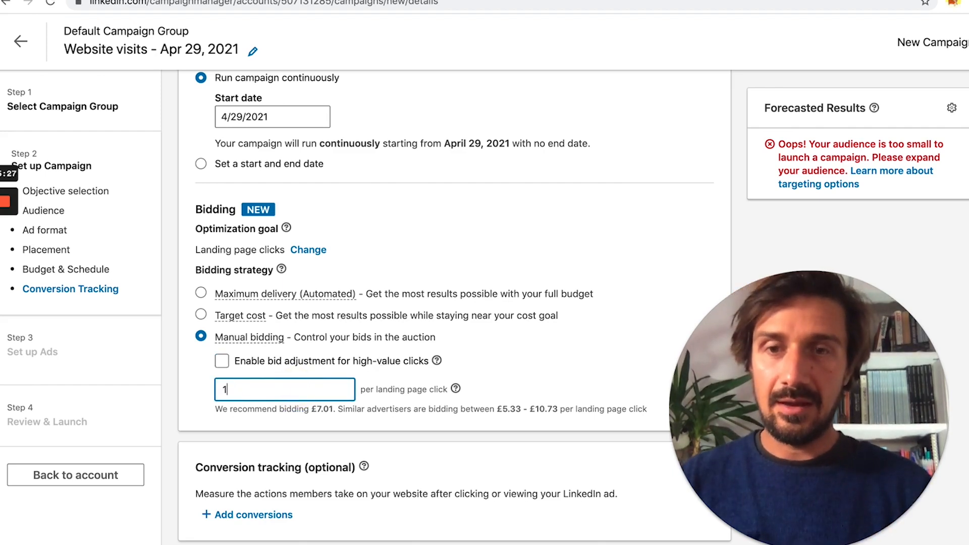
click(383, 386)
click(331, 388)
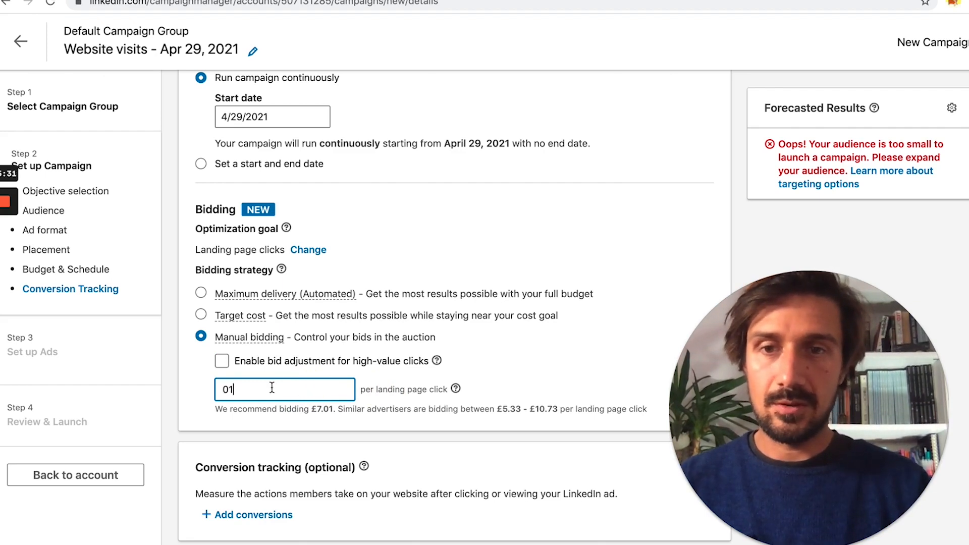
key(BackSpace)
text(.1)
click(187, 388)
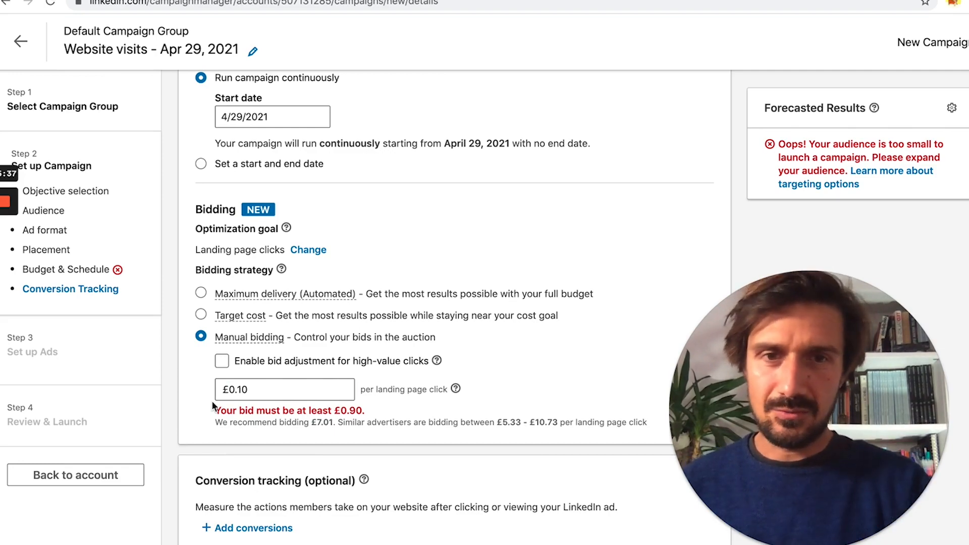
Step: Clear the bid field, which leaves the manual bid at £0.10
scroll(211, 401, up, 20)
scroll(212, 402, up, 20)
scroll(212, 403, down, 5)
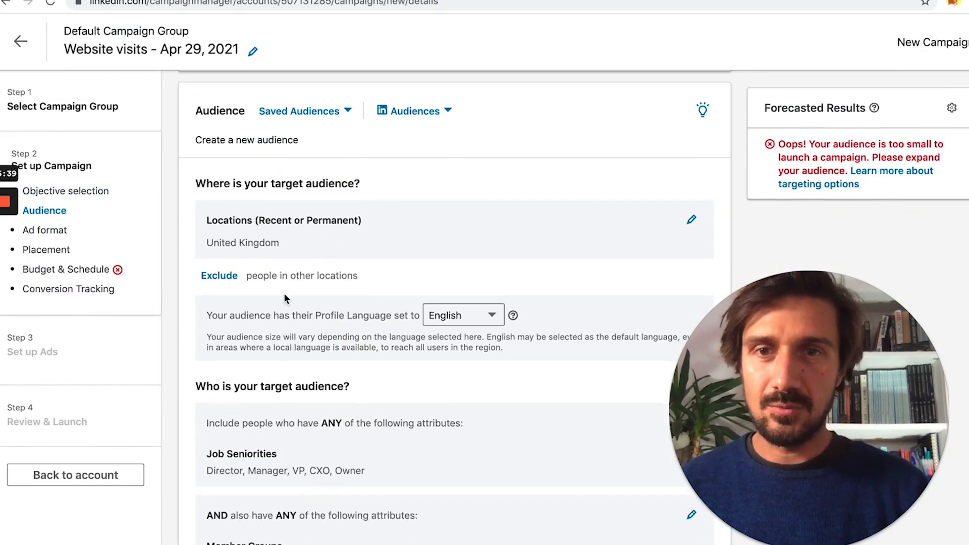
scroll(428, 386, down, 2)
scroll(372, 445, down, 2)
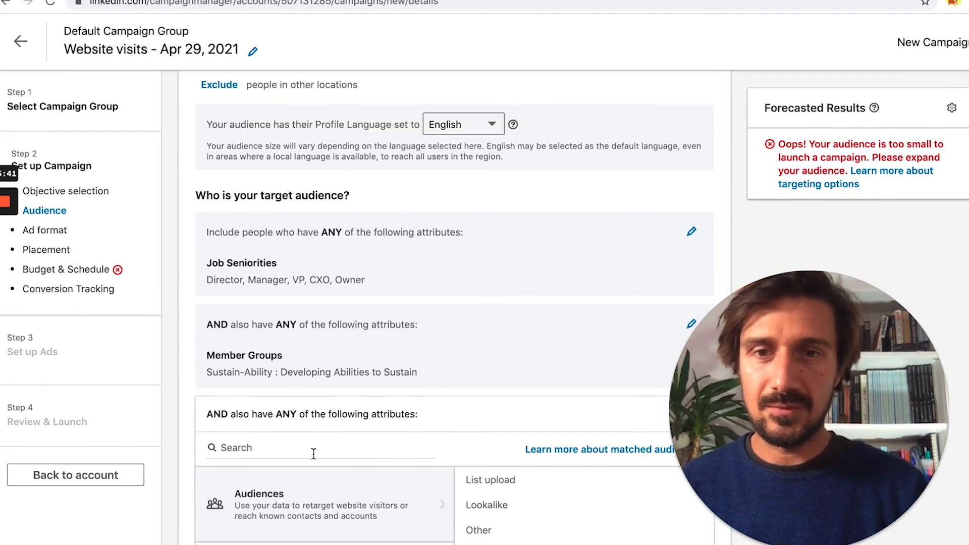
scroll(331, 404, down, 20)
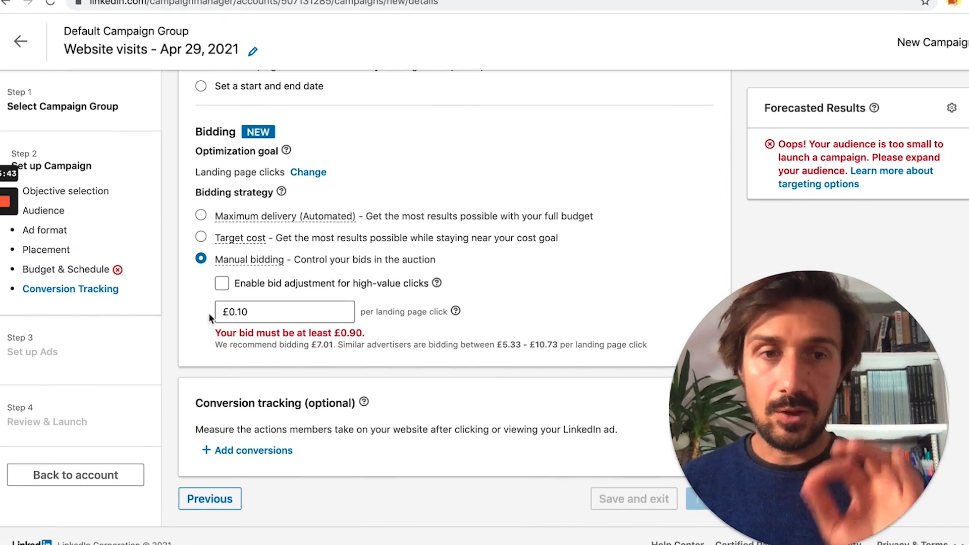
click(237, 314)
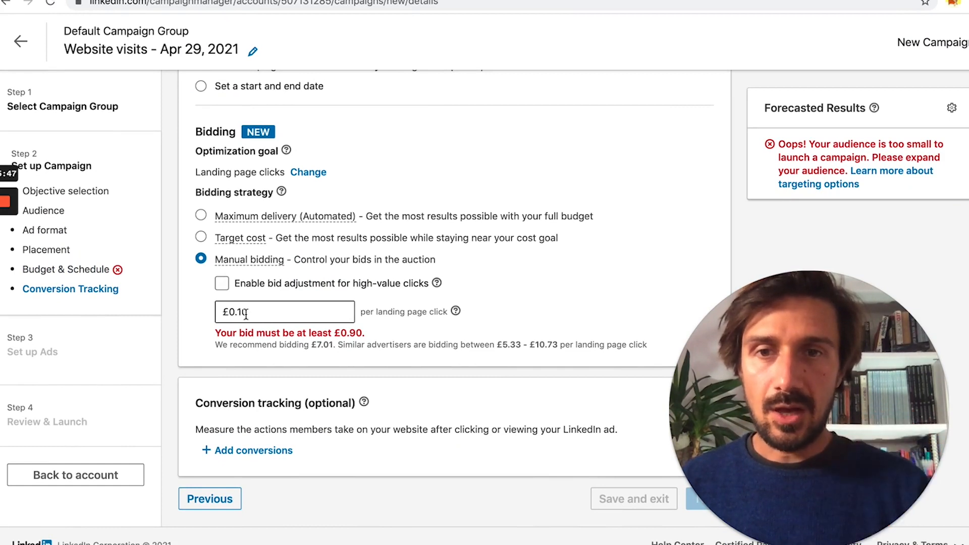
drag(263, 317, 208, 316)
key(BackSpace)
click(323, 345)
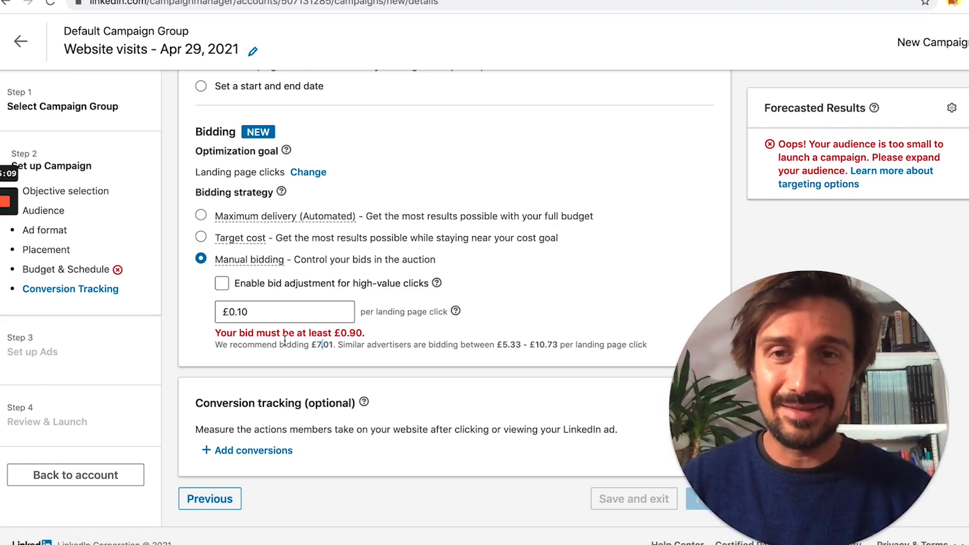
Step: Replace the bid with .9 to commit £0.90, the minimum allowed
double_click(252, 312)
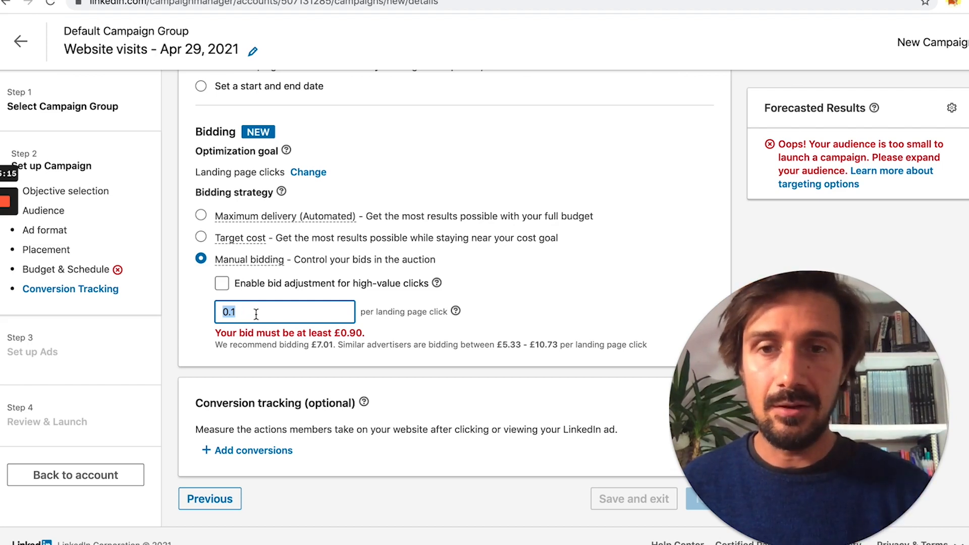
click(302, 311)
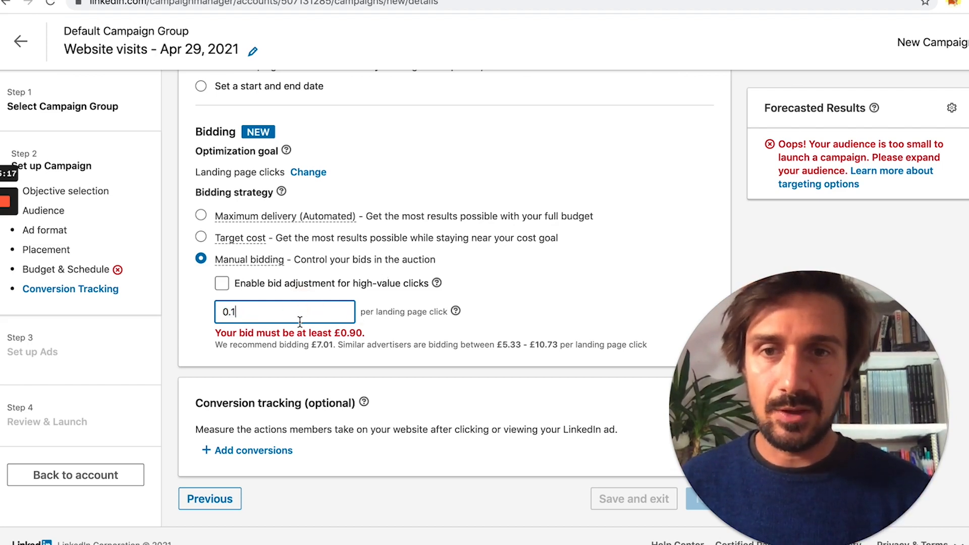
click(483, 303)
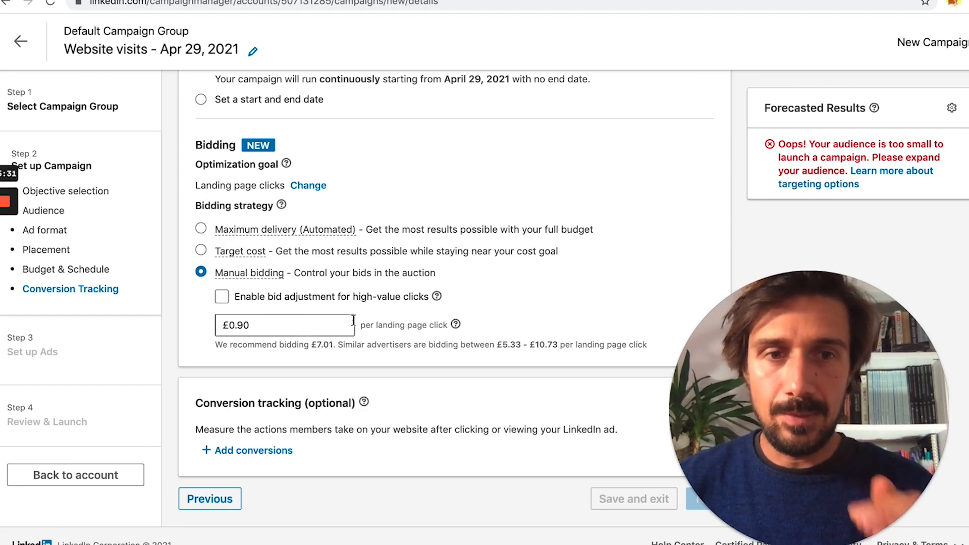
double_click(311, 322)
text(.)
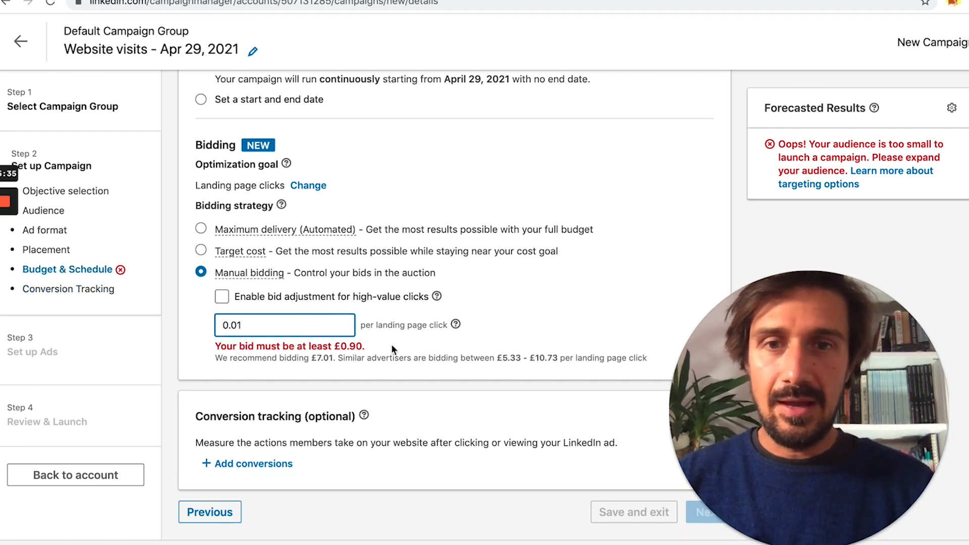
double_click(307, 323)
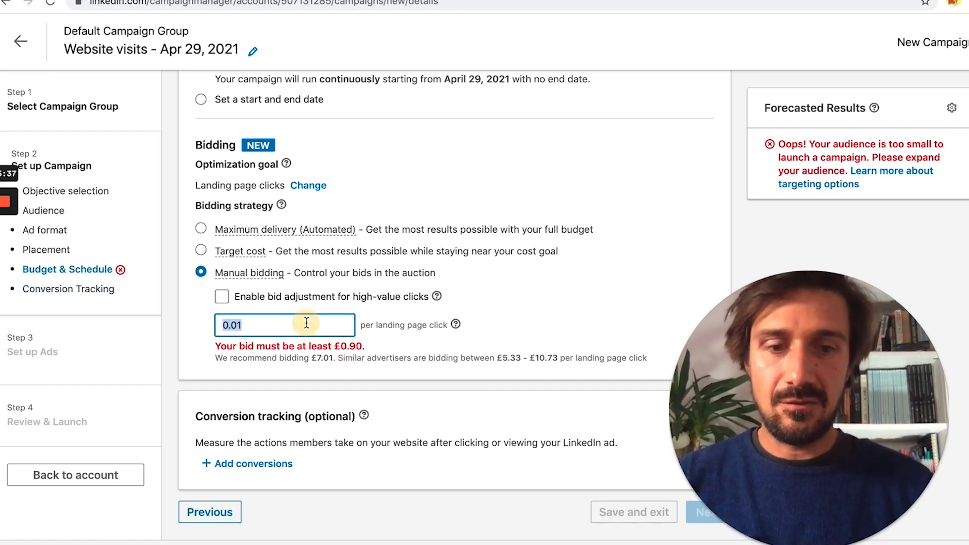
text(.9)
click(445, 319)
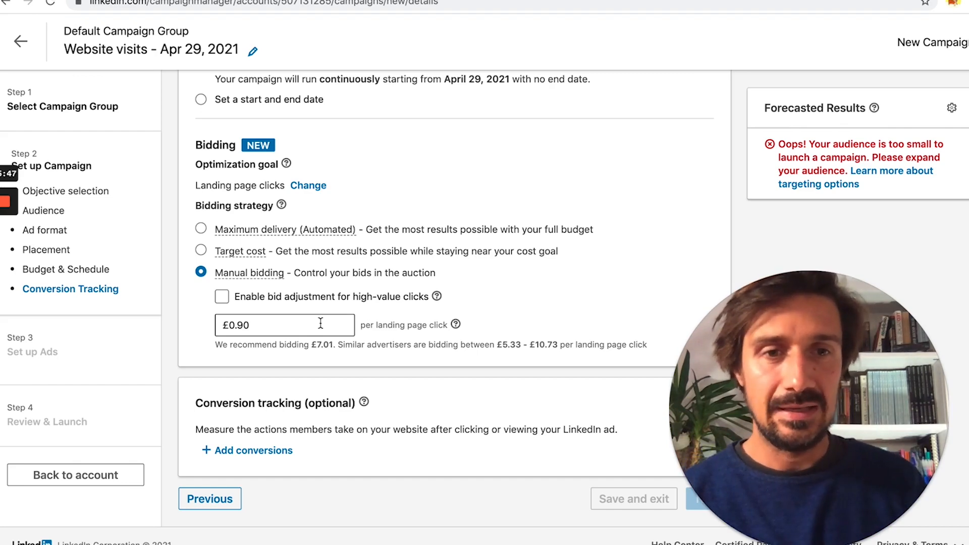
scroll(321, 323, up, 3)
Step: Change the daily budget to £15.00, then settle on £10.00
double_click(259, 117)
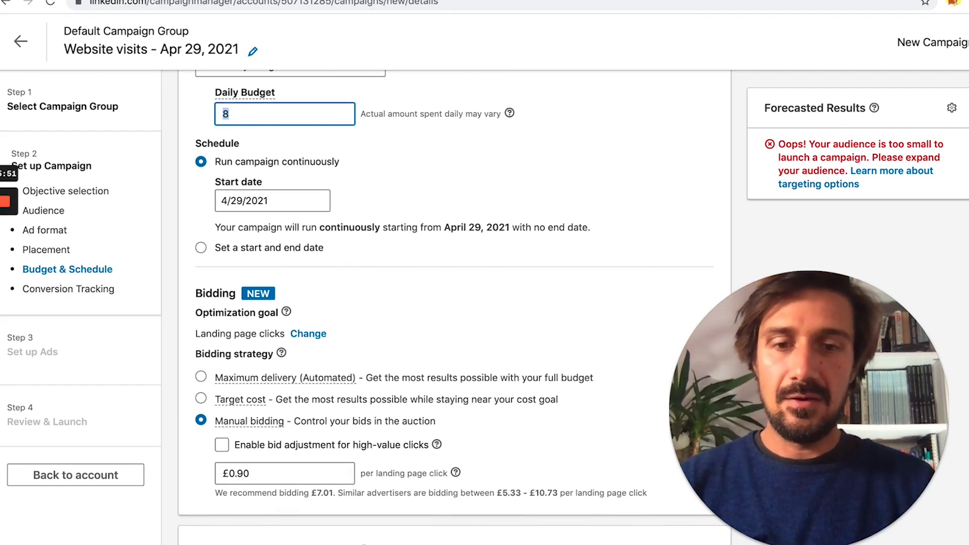
click(356, 162)
scroll(418, 447, down, 1)
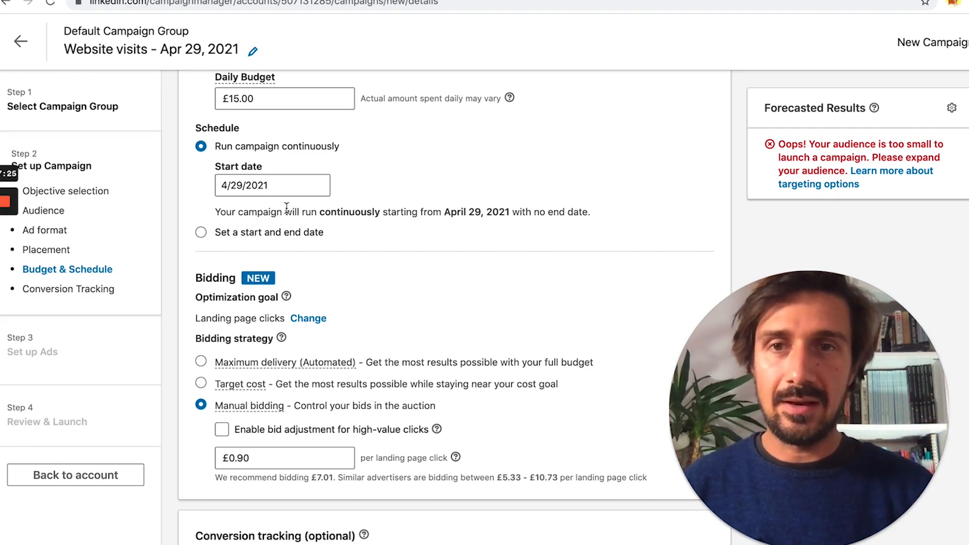
click(249, 100)
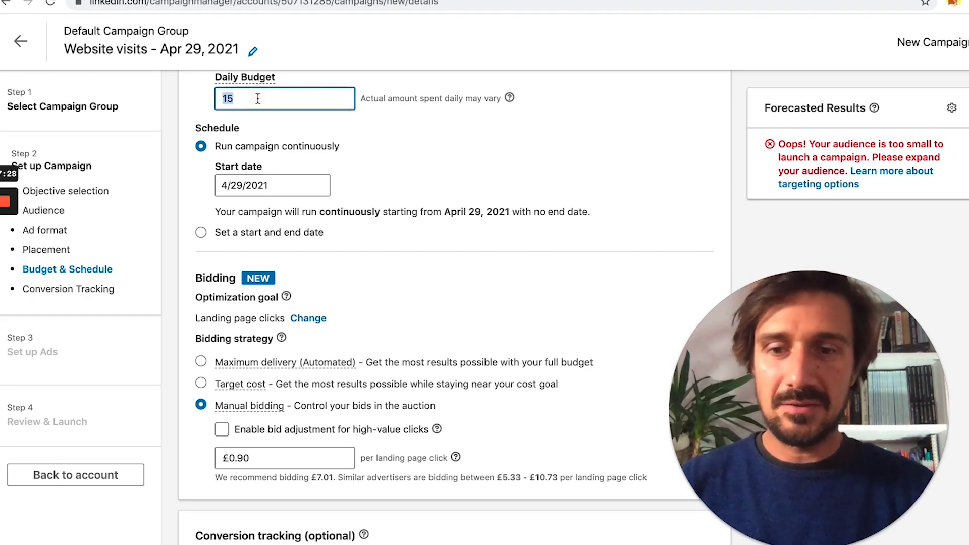
click(393, 148)
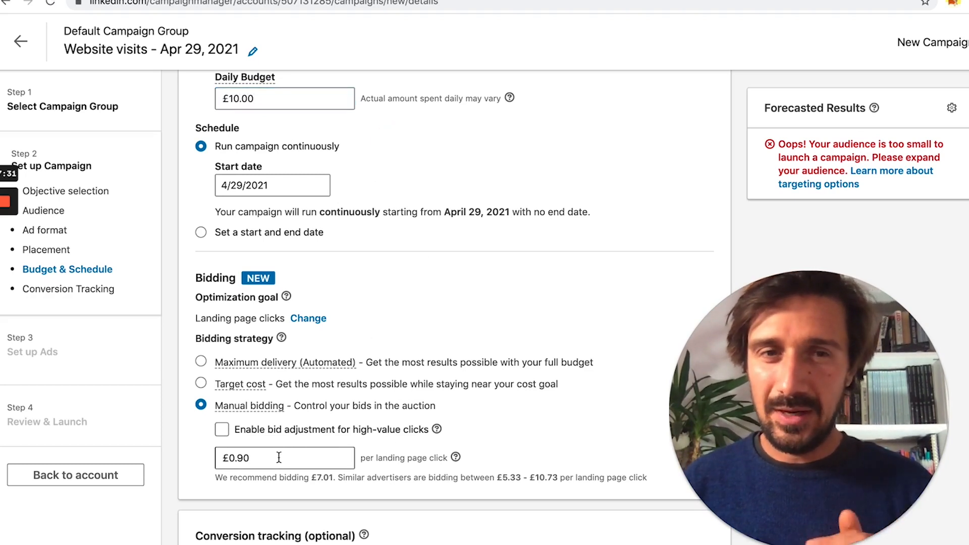
Step: Highlight the similar advertisers' bid range and select the manual bid value for replacement
drag(503, 479, 562, 479)
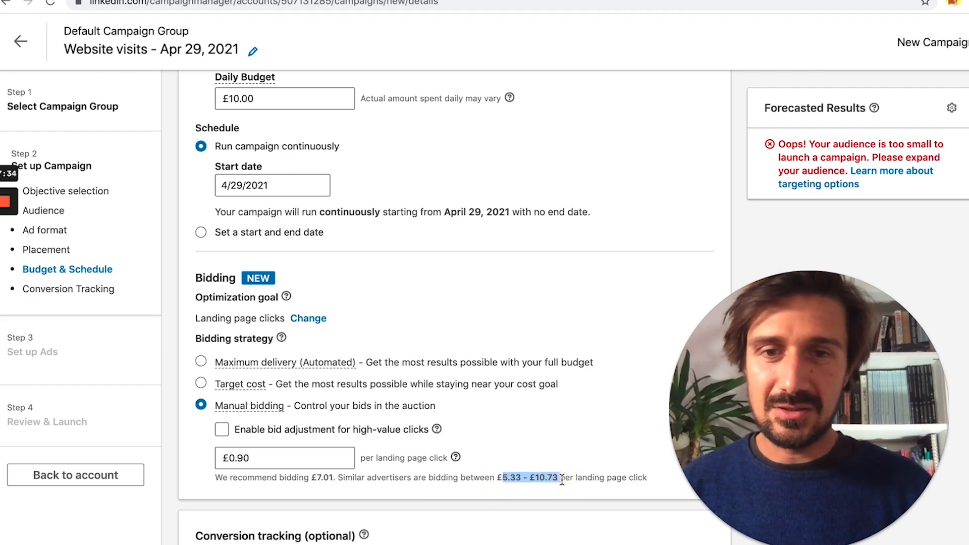
click(258, 461)
double_click(259, 461)
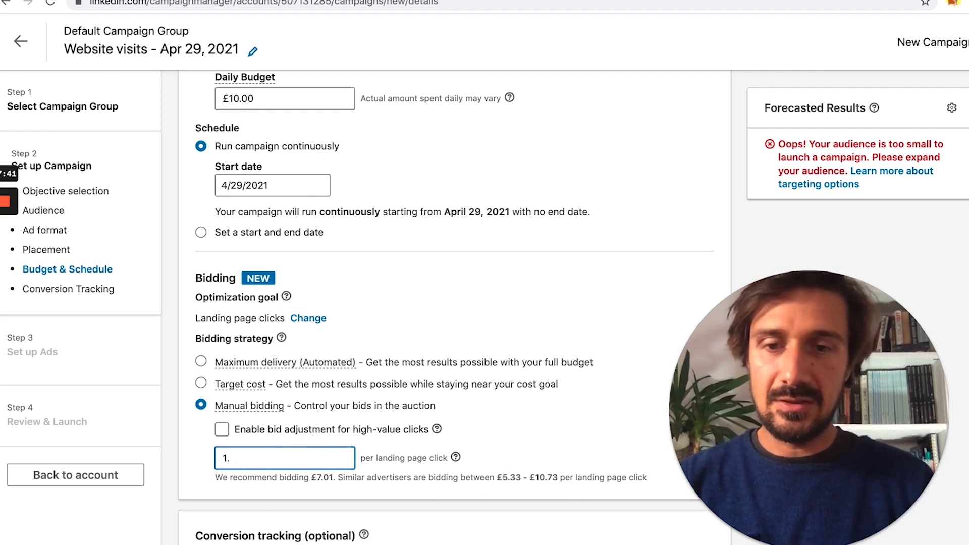
Step: Try manual bids of £1.30 and £1.50, then settle on £1.45
click(520, 423)
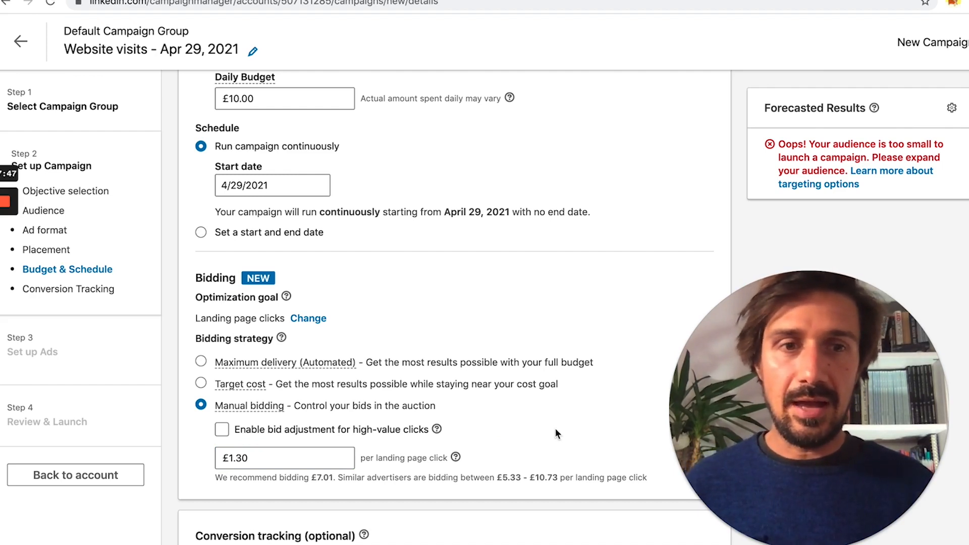
click(277, 457)
double_click(275, 460)
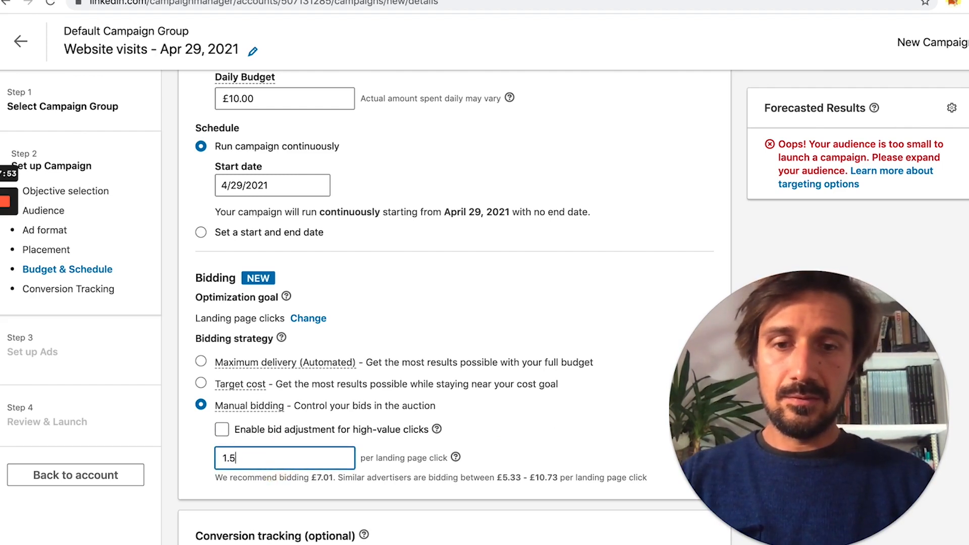
click(428, 453)
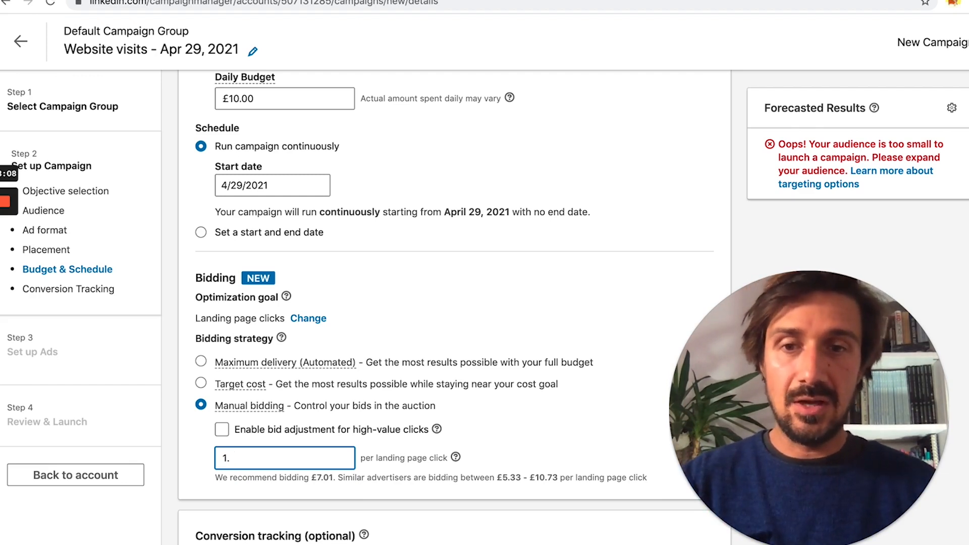
click(382, 444)
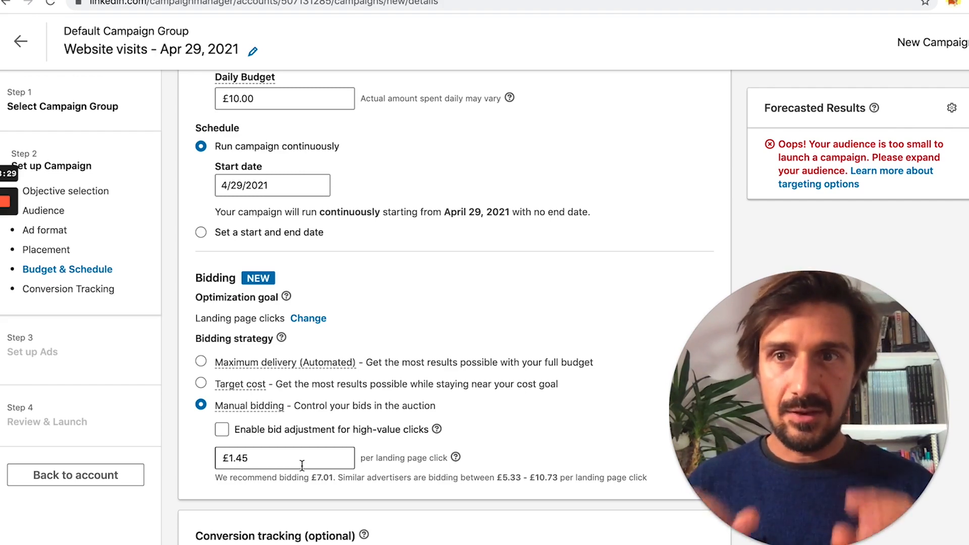
scroll(375, 415, down, 3)
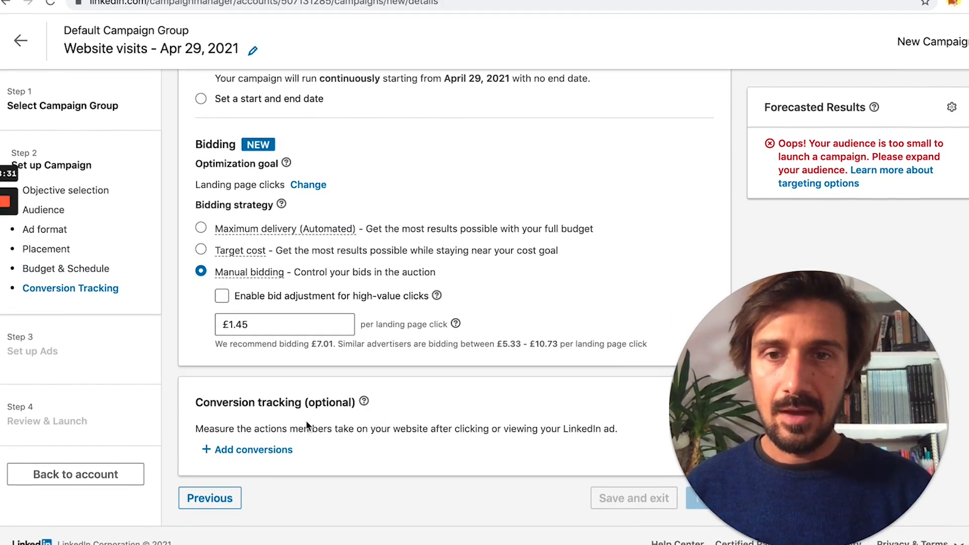
scroll(459, 275, up, 5)
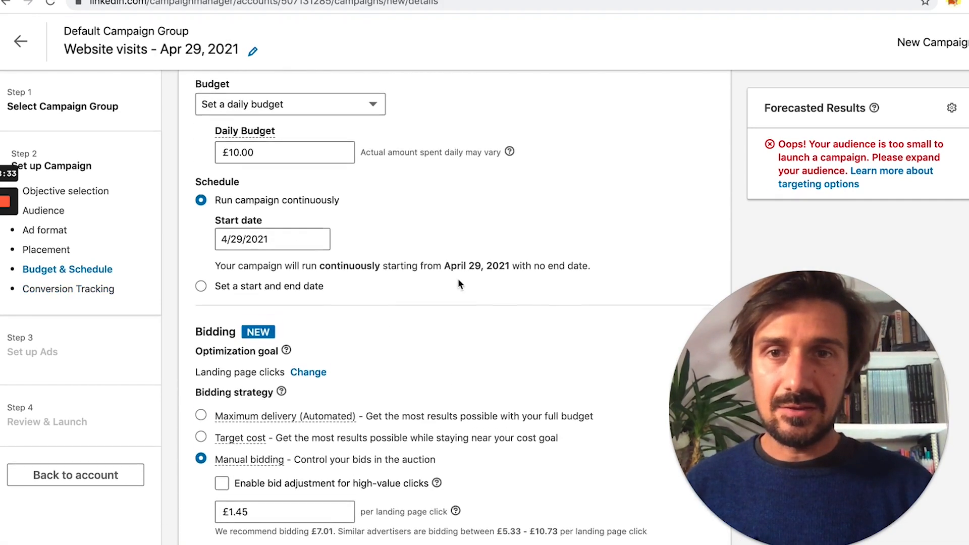
scroll(458, 278, down, 4)
scroll(458, 283, down, 2)
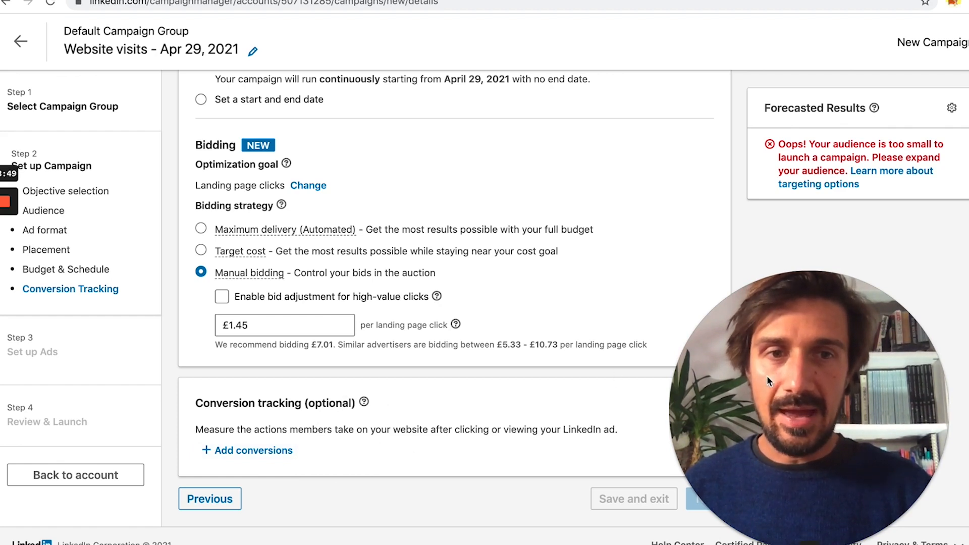
drag(768, 375, 786, 255)
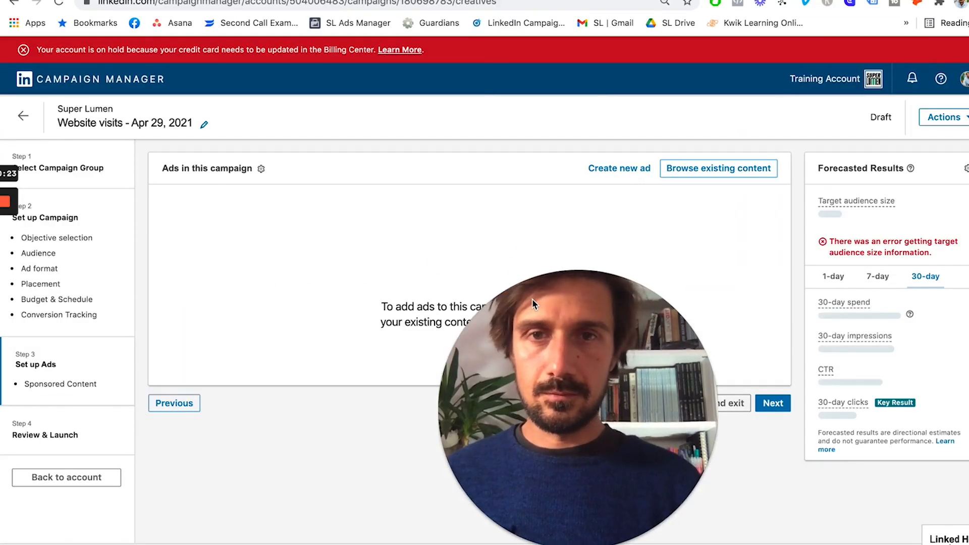
Step: Start a new ad for the campaign, opening the blank single image ad form
click(560, 223)
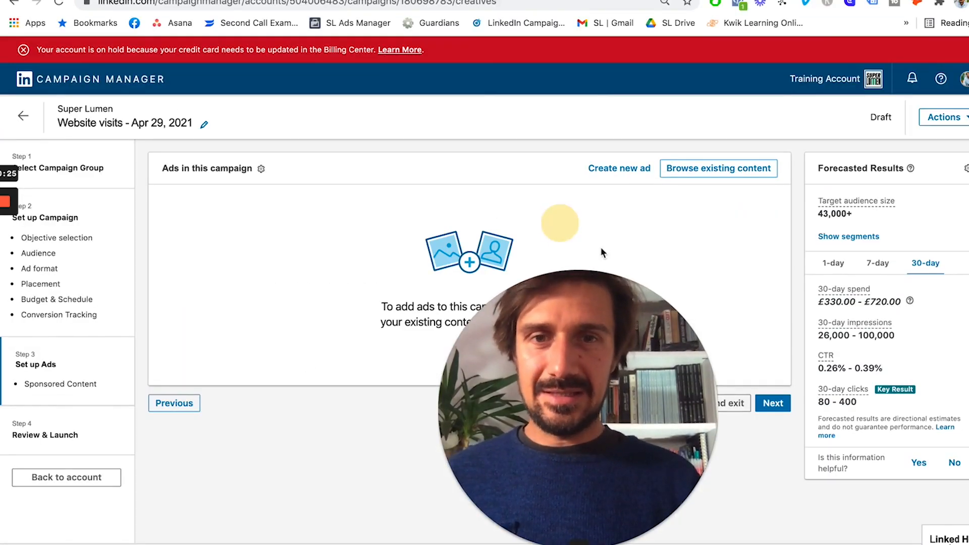
drag(571, 319, 141, 306)
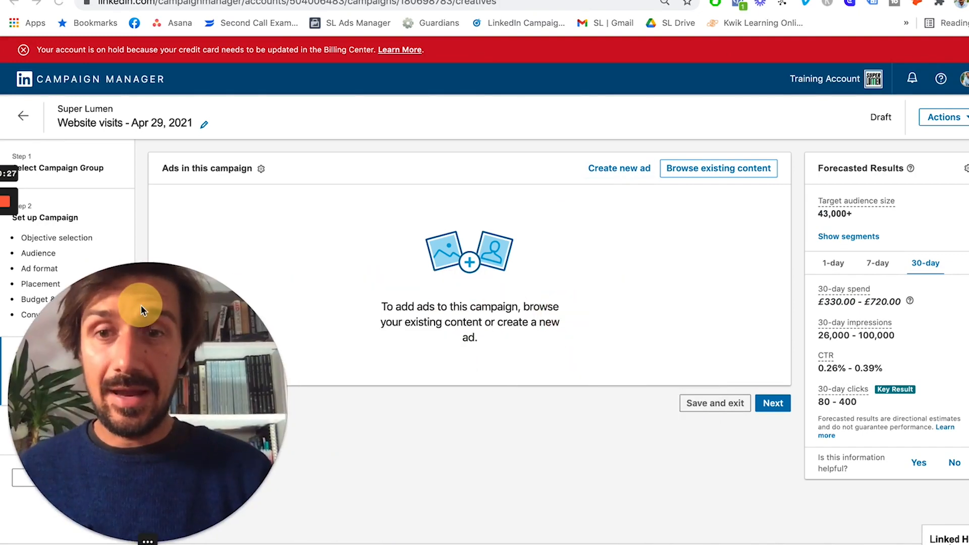
click(626, 168)
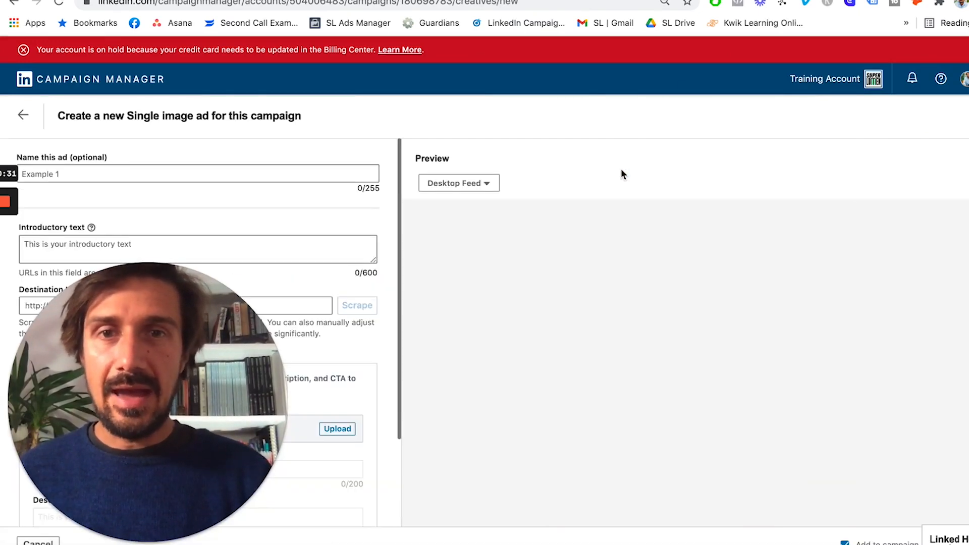
drag(188, 313, 645, 315)
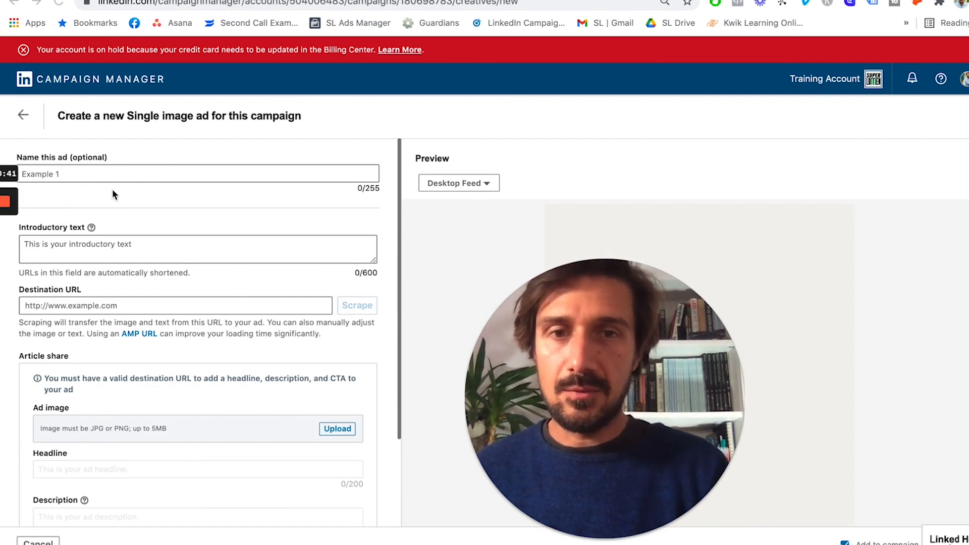
click(106, 245)
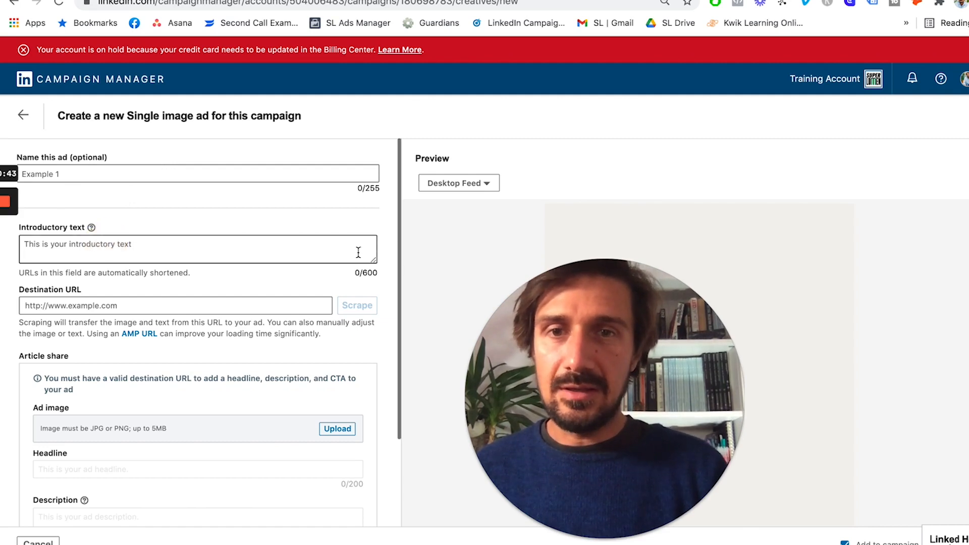
Step: Drag the Introductory text box taller and scroll through the empty ad fields
drag(376, 260, 358, 343)
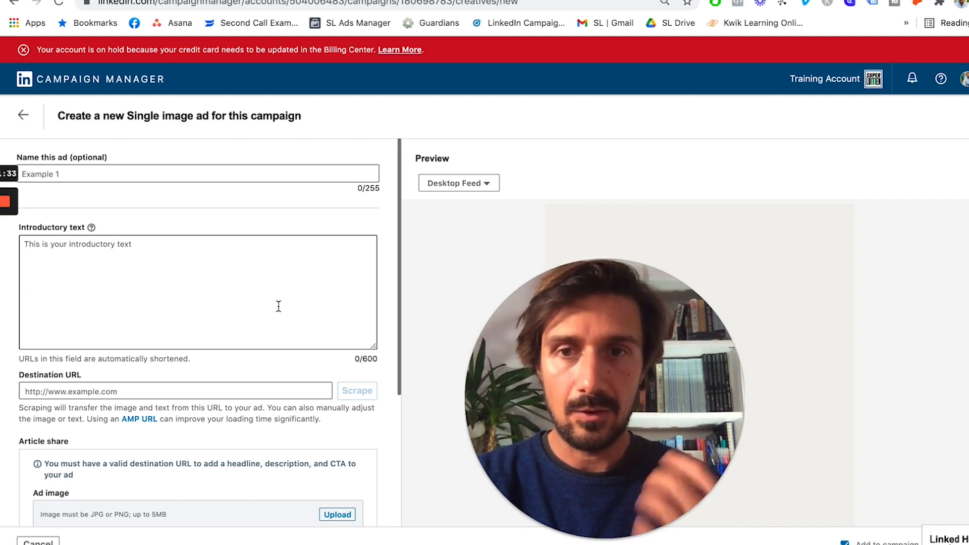
scroll(186, 324, down, 2)
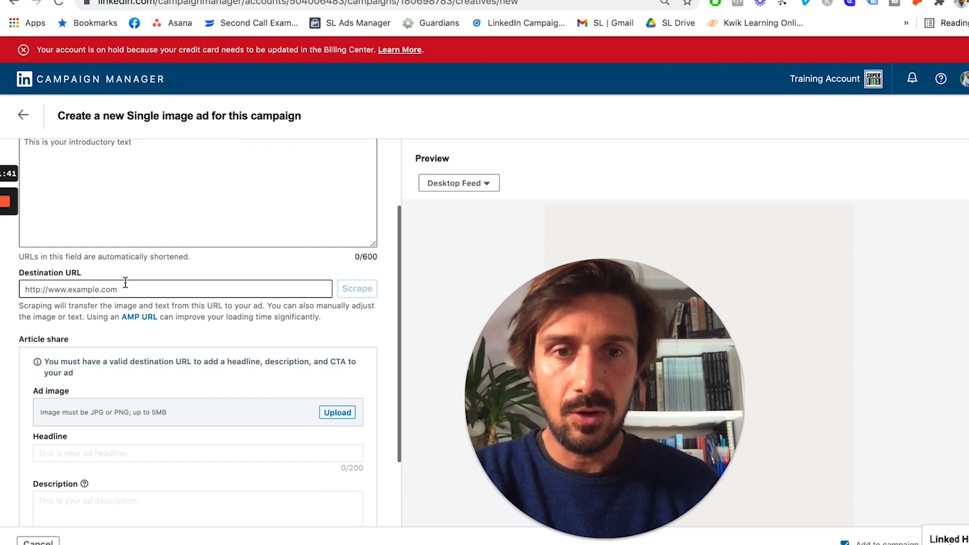
scroll(125, 283, down, 2)
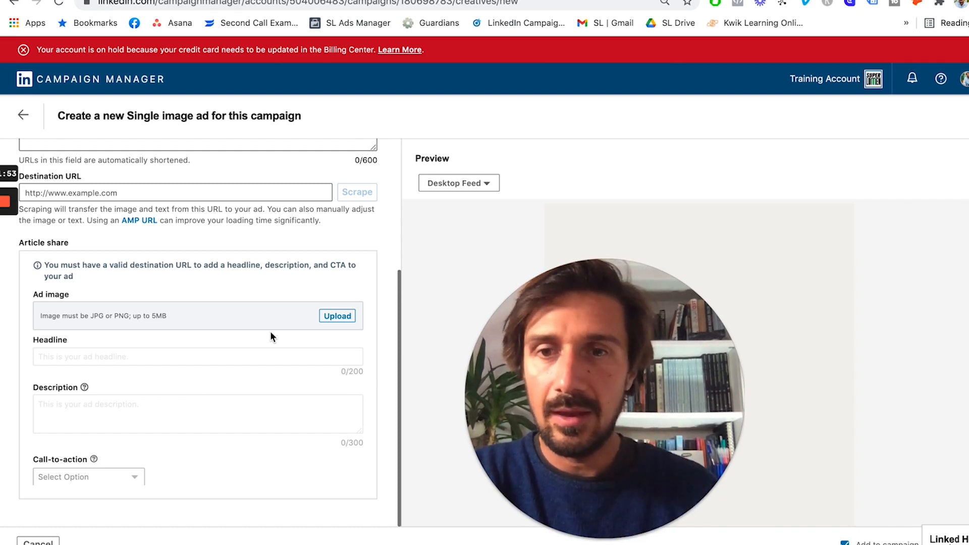
scroll(292, 336, down, 1)
scroll(294, 342, up, 1)
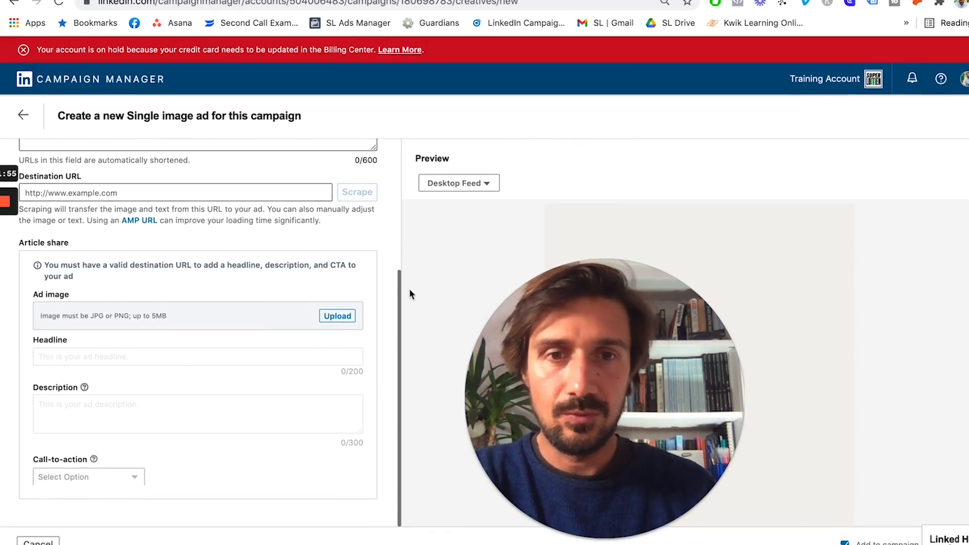
scroll(296, 354, up, 5)
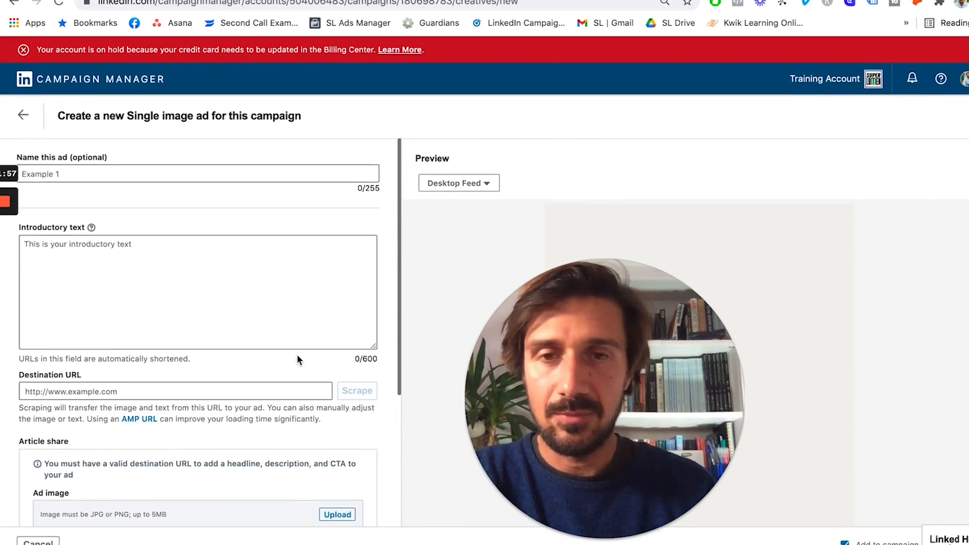